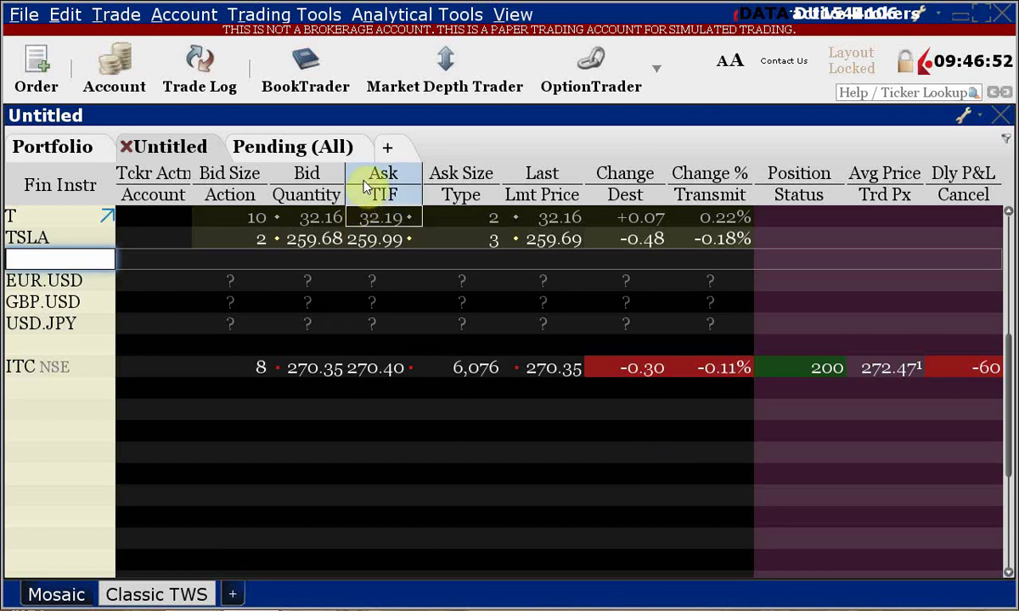
Step: Widen the watchlist's Ask / TIF column until the full Time in Force heading fits
{"action": "left_click_drag", "start_coordinate": [348, 173], "coordinate": [366, 171]}
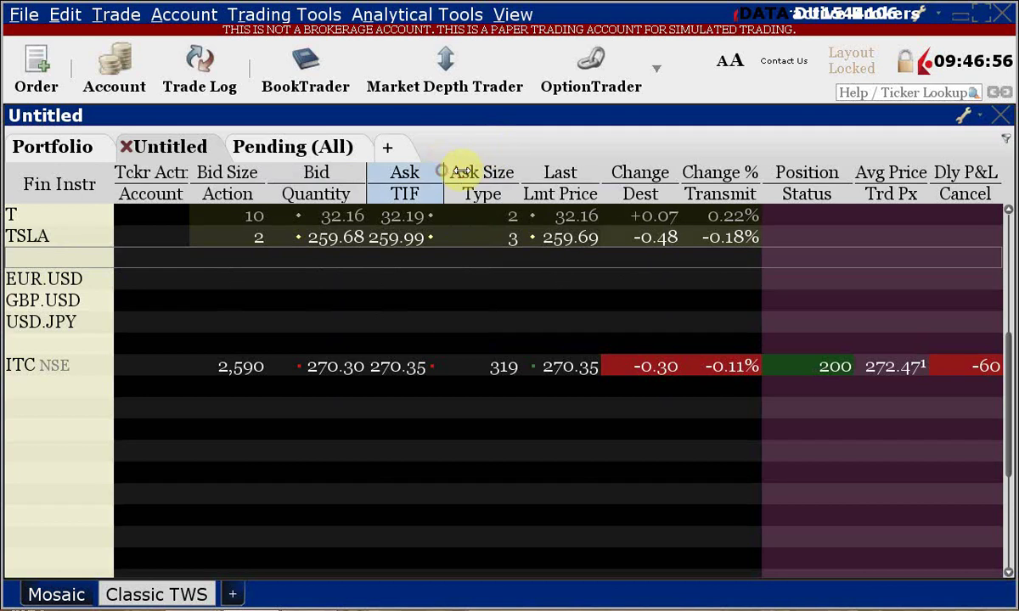
{"action": "left_click_drag", "start_coordinate": [440, 171], "coordinate": [463, 172]}
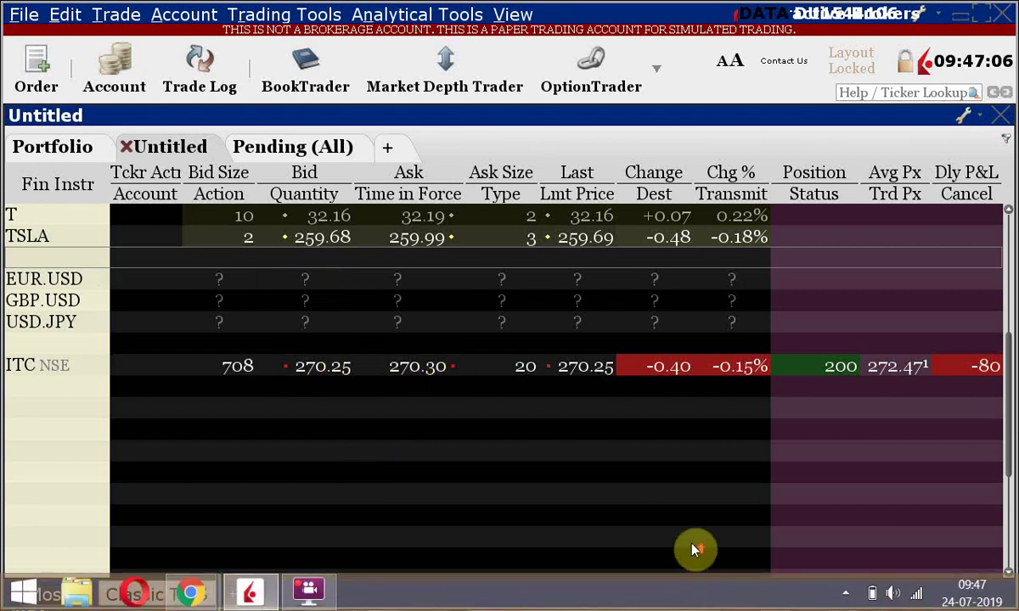
Step: Insert a blank row directly above TSLA in the watchlist
{"action": "scroll", "coordinate": [692, 547], "scroll_direction": "up", "scroll_amount": 2}
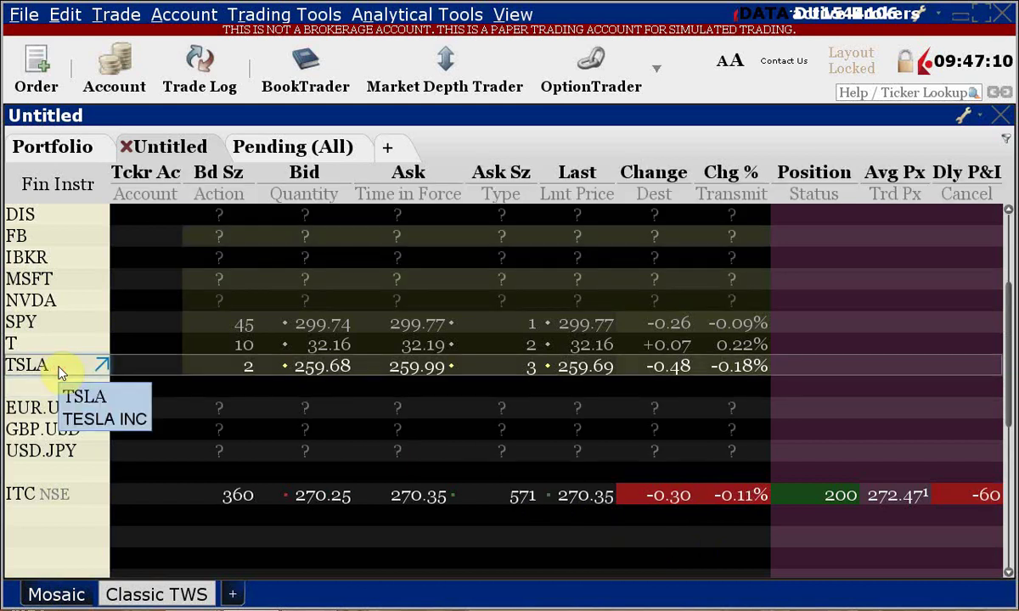
{"action": "key", "text": "Insert"}
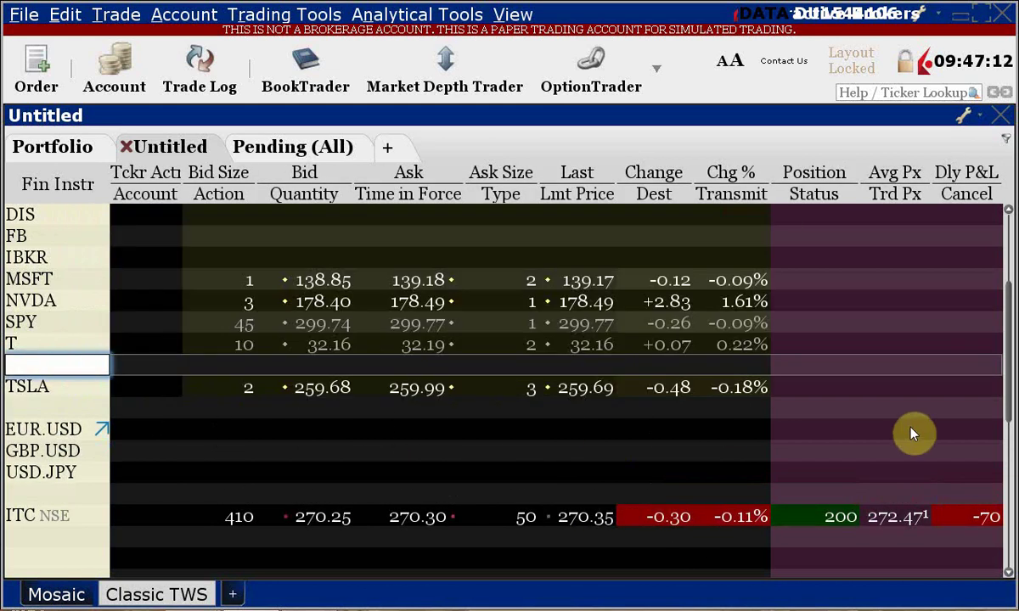
{"action": "scroll", "coordinate": [949, 411], "scroll_direction": "down", "scroll_amount": 1}
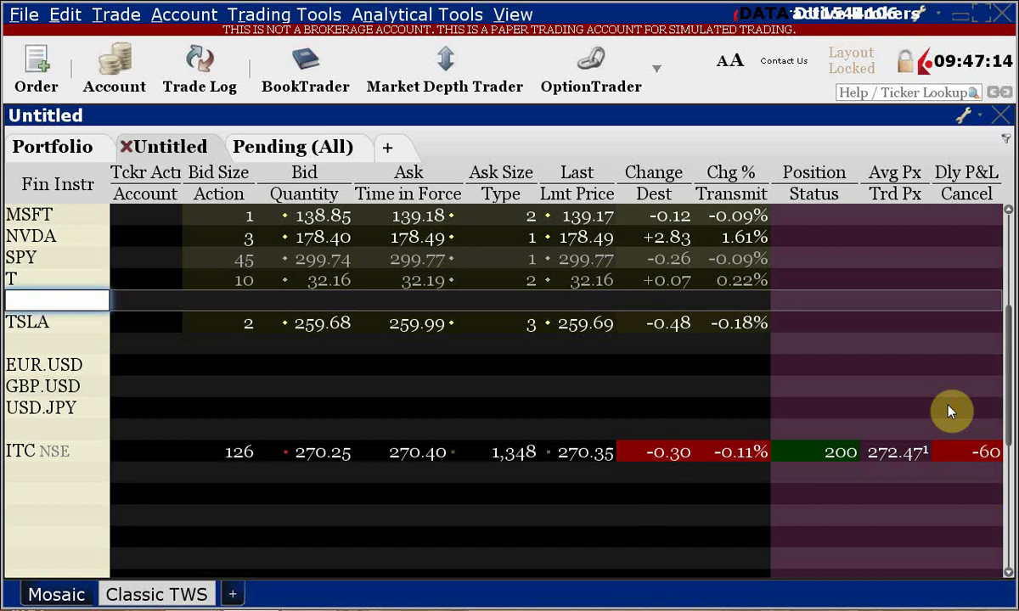
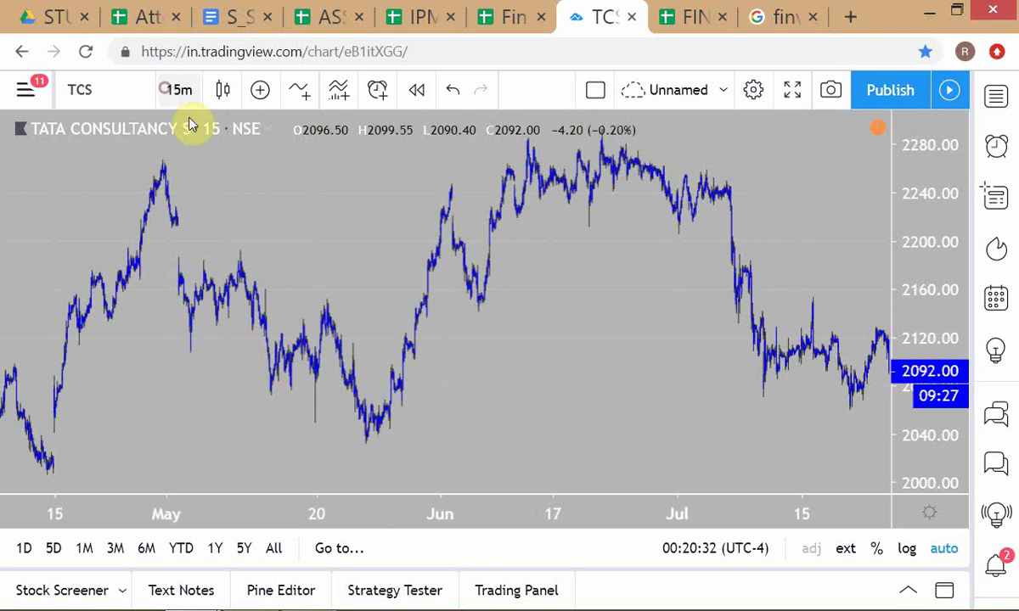
Step: Switch to the TradingView chart of TCS and set its interval to 4 hours
{"action": "left_click", "coordinate": [175, 94]}
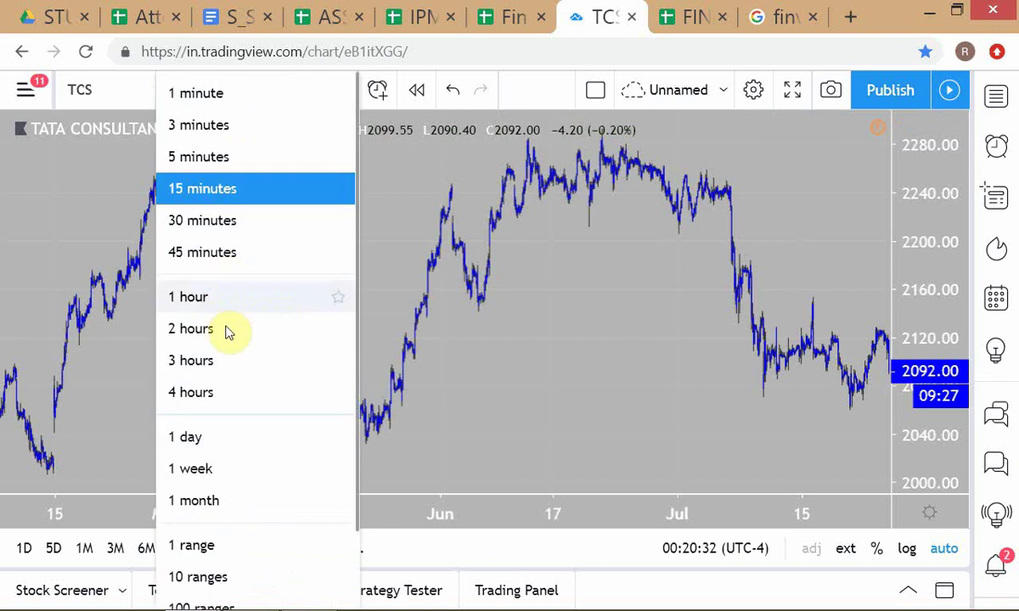
{"action": "left_click", "coordinate": [199, 394]}
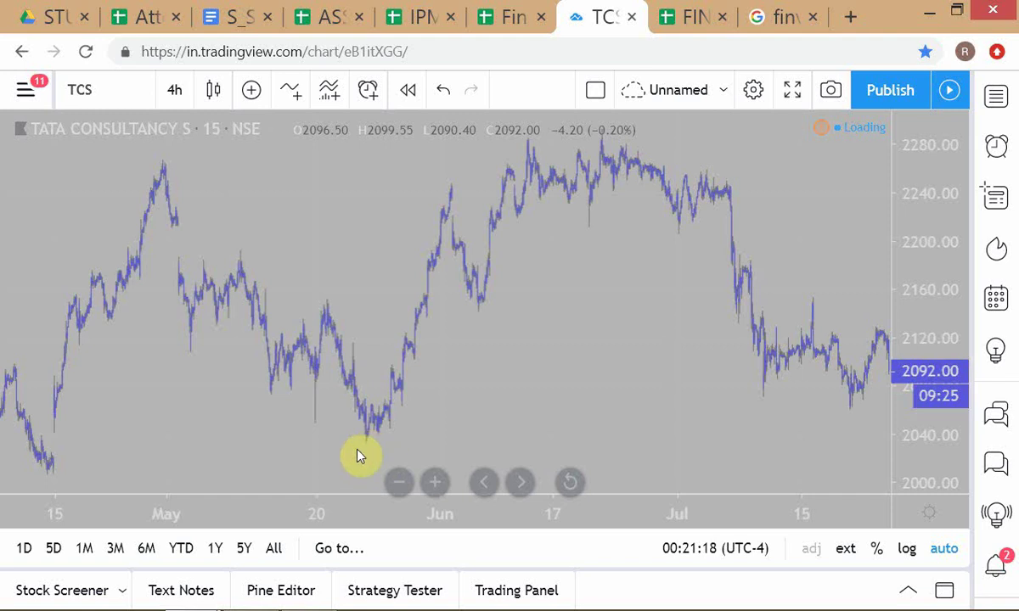
Step: Check the data connection in Trader Workstation and TradingView, including the computer's network status
{"action": "key", "text": "alt+Tab"}
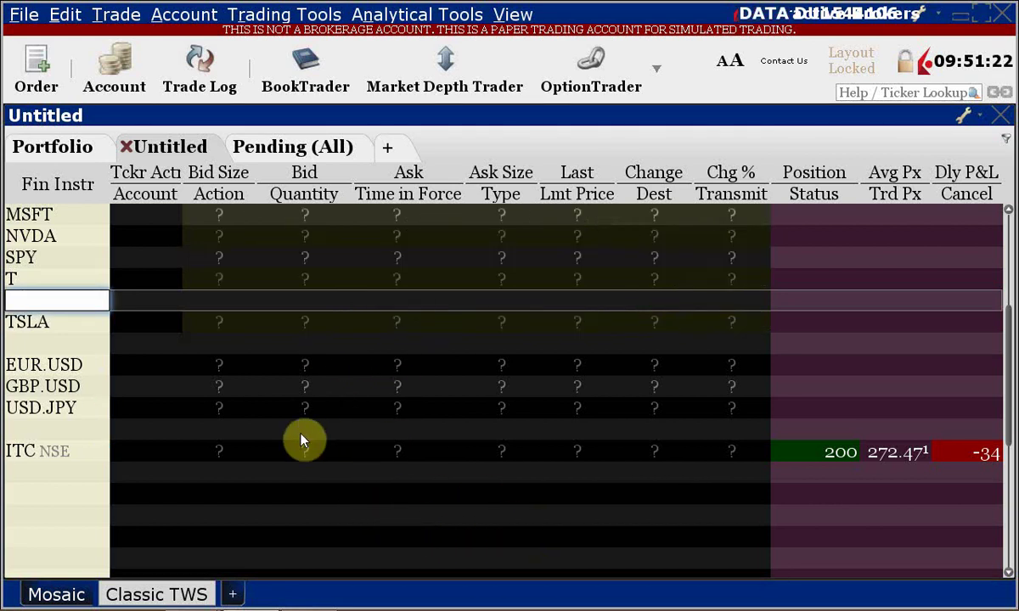
{"action": "mouse_move", "coordinate": [871, 607]}
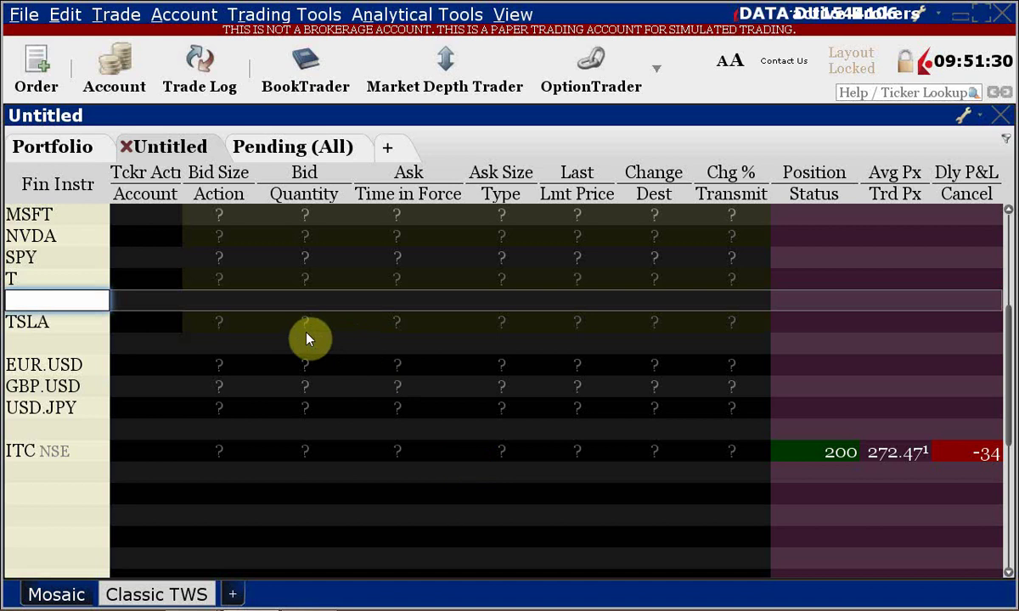
{"action": "mouse_move", "coordinate": [391, 332]}
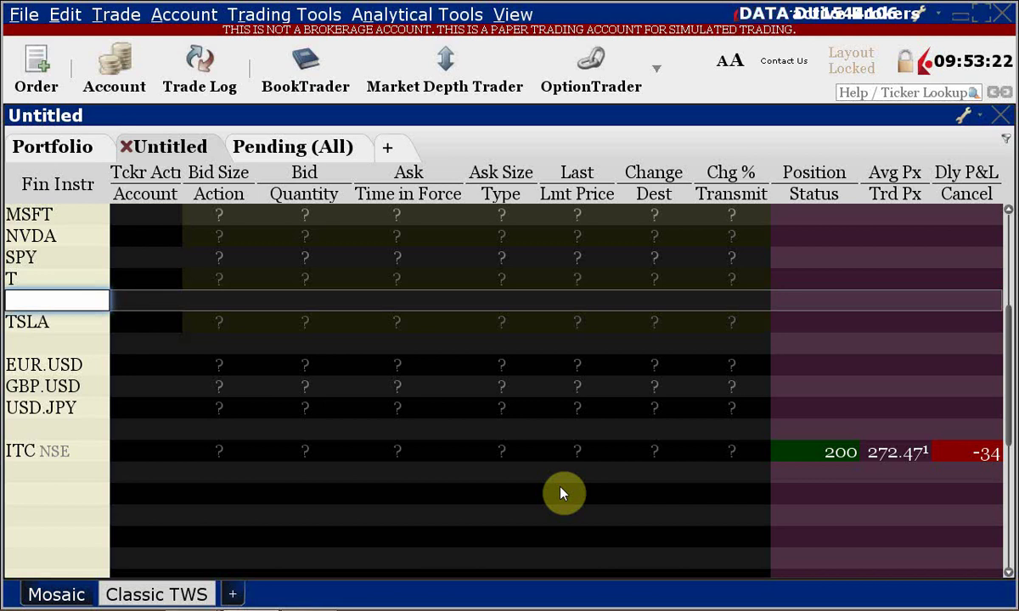
{"action": "key", "text": "alt+Tab"}
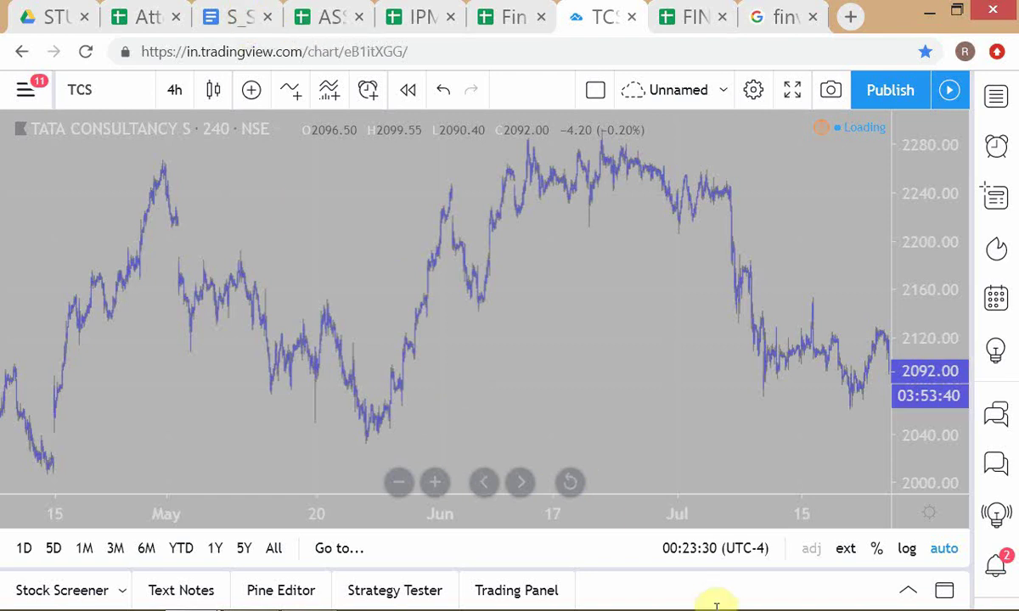
{"action": "mouse_move", "coordinate": [909, 605]}
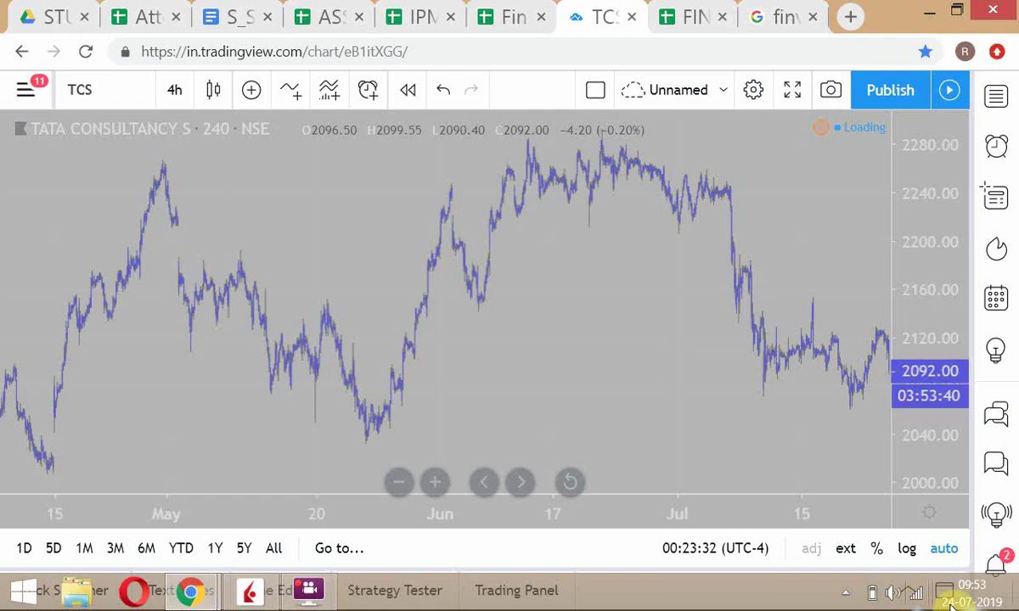
{"action": "mouse_move", "coordinate": [970, 604]}
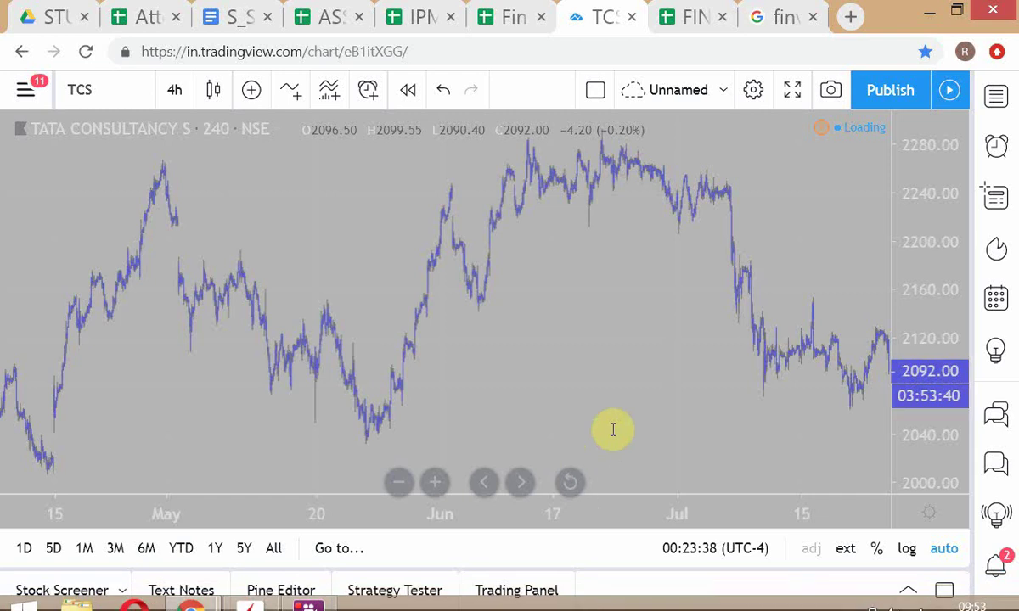
{"action": "key", "text": "alt+Tab"}
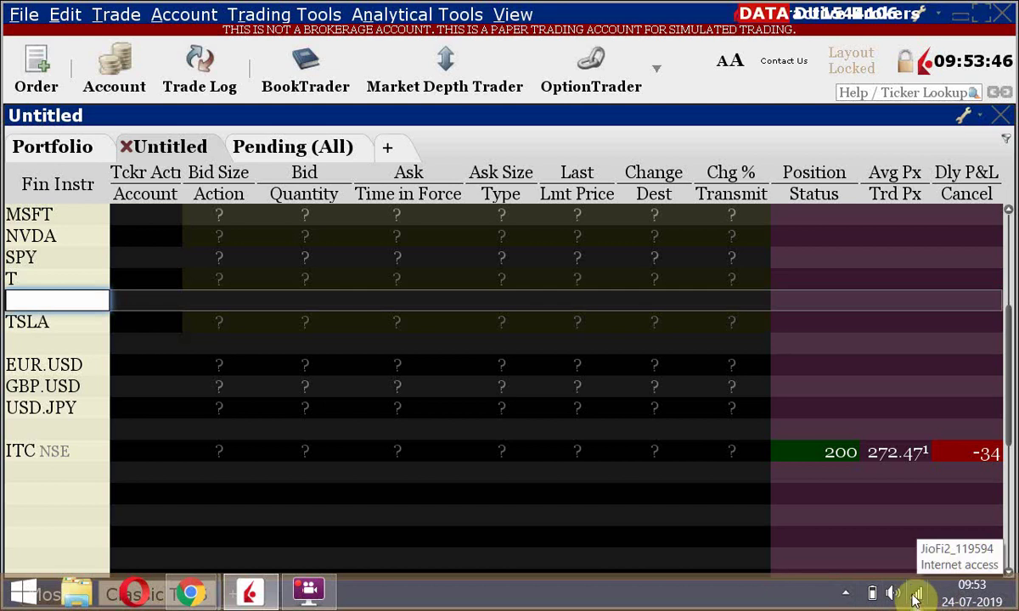
{"action": "left_click", "coordinate": [836, 514]}
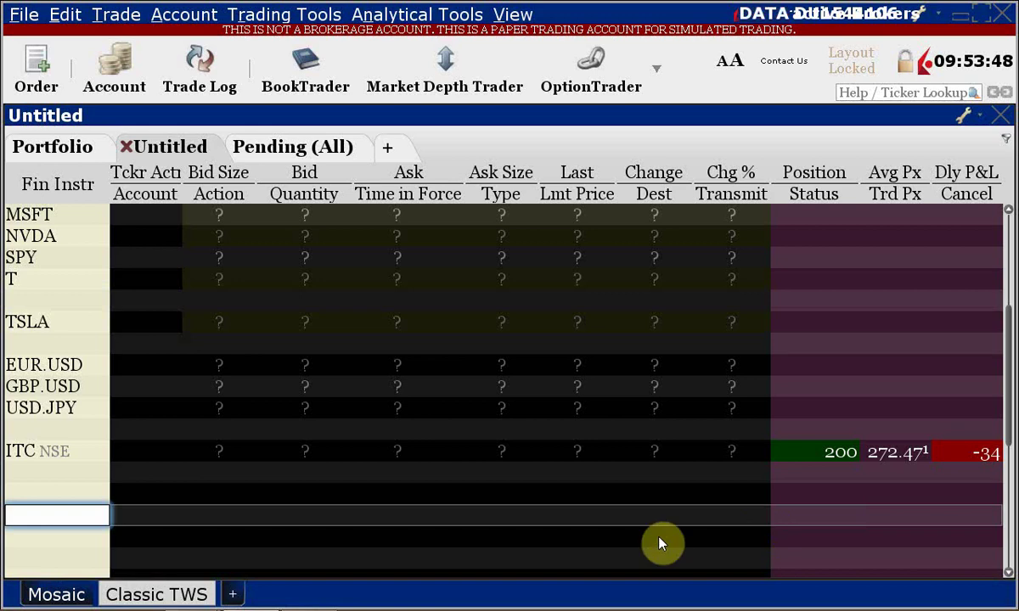
Step: Switch to Chrome and try to open the S_SESSION OUTLINE_IPM-SUMMER-2019 document
{"action": "key", "text": "alt+Tab"}
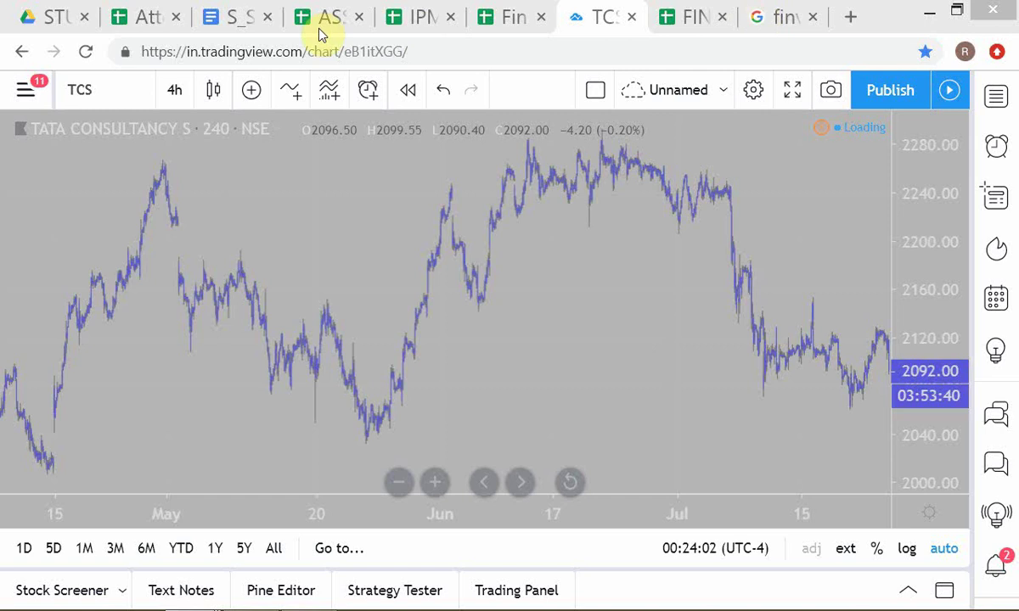
{"action": "left_click", "coordinate": [254, 30]}
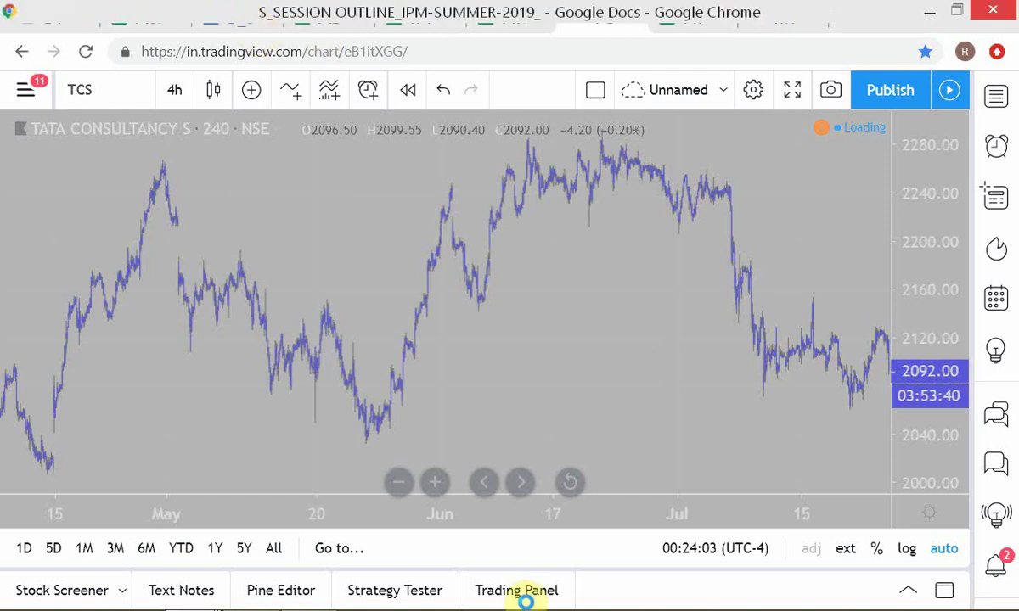
{"action": "mouse_move", "coordinate": [514, 603]}
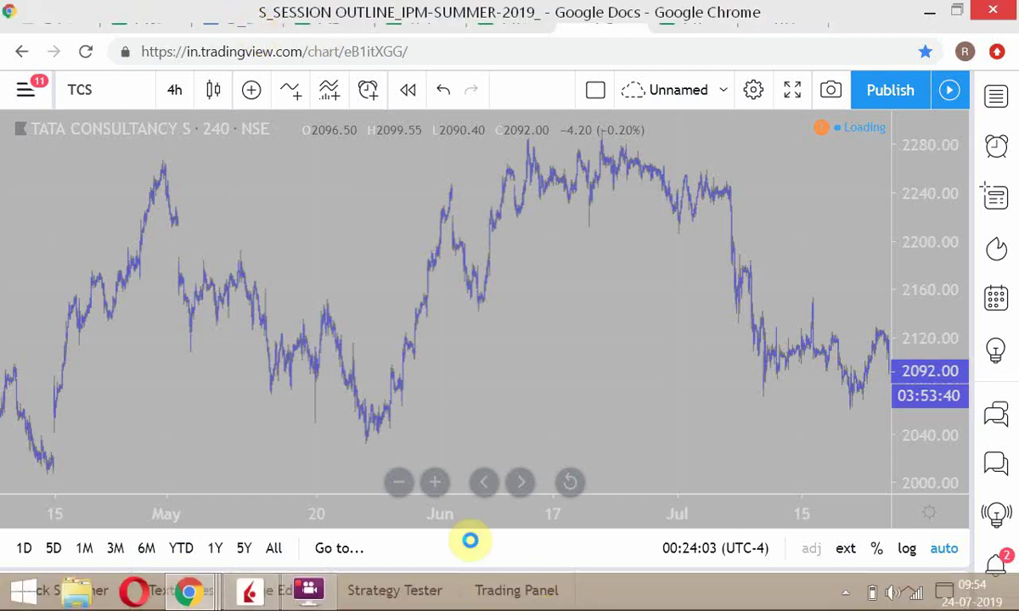
{"action": "key", "text": "alt+Tab"}
{"action": "key", "text": "alt+Tab"}
{"action": "key", "text": "alt+Tab"}
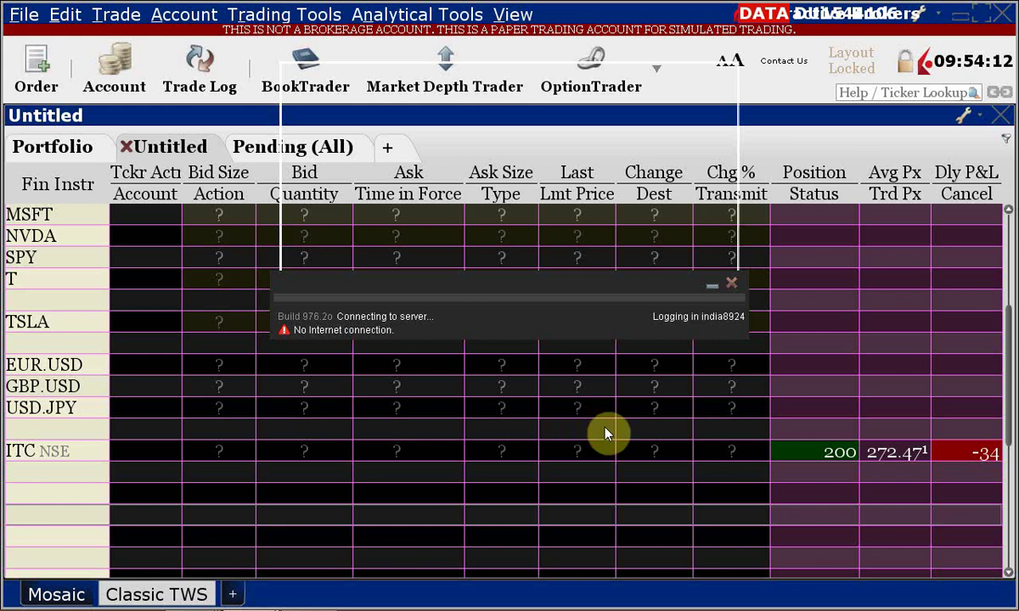
{"action": "key", "text": "alt+Tab"}
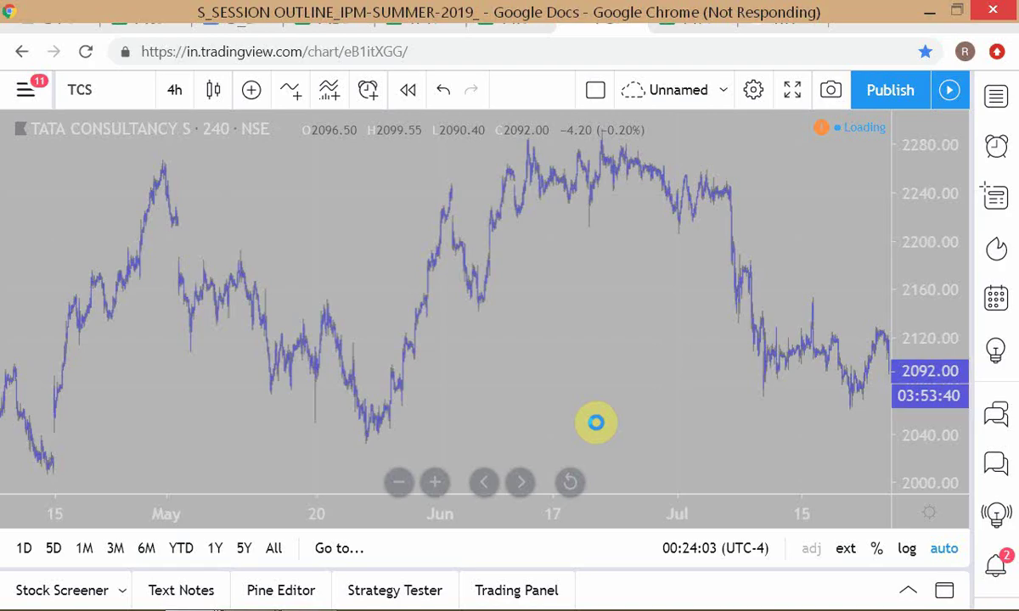
{"action": "key", "text": "alt+Tab"}
{"action": "key", "text": "alt+Tab"}
{"action": "key", "text": "alt+Tab"}
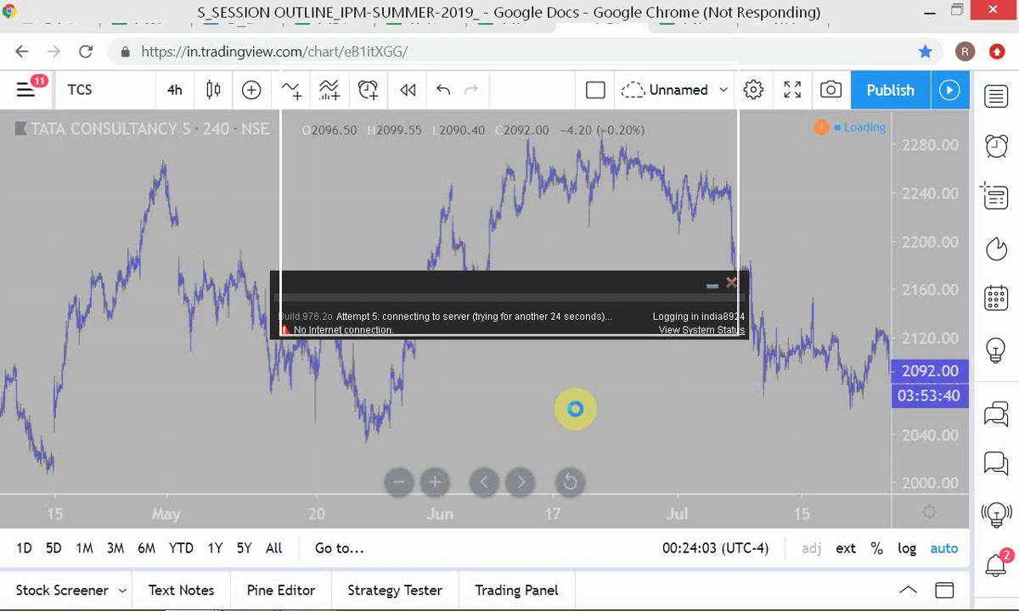
Step: Connect the computer to the MGMT Wi-Fi network and dismiss the network list
{"action": "mouse_move", "coordinate": [849, 605]}
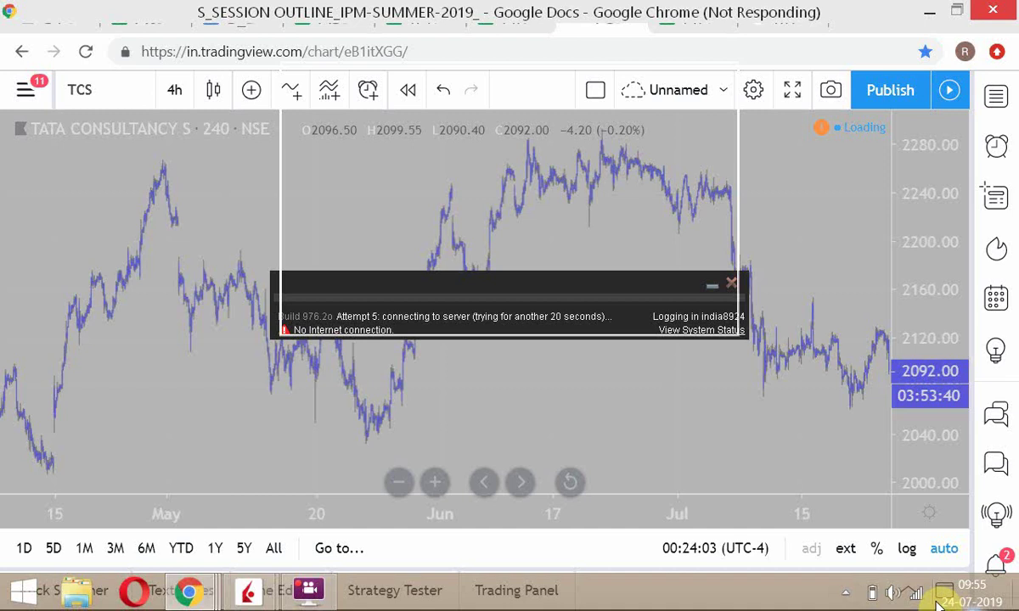
{"action": "mouse_move", "coordinate": [913, 599]}
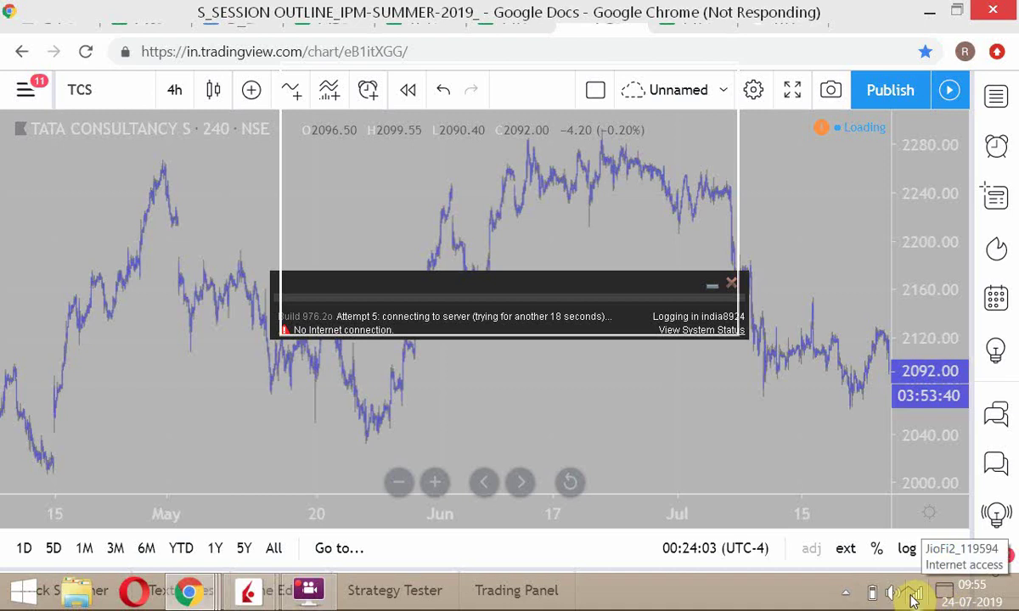
{"action": "left_click", "coordinate": [917, 594]}
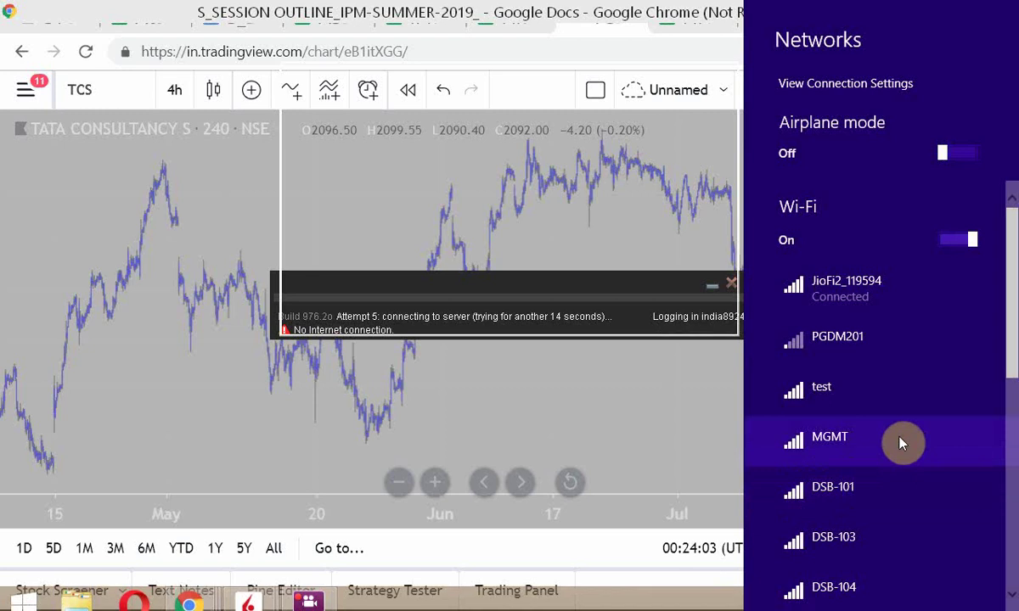
{"action": "left_click", "coordinate": [905, 443]}
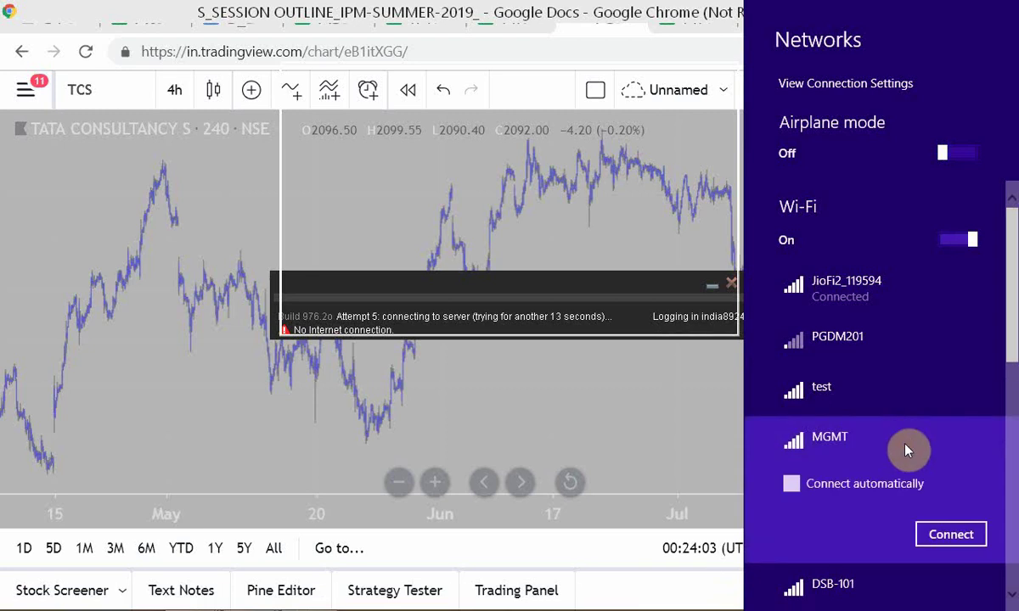
{"action": "left_click", "coordinate": [951, 535]}
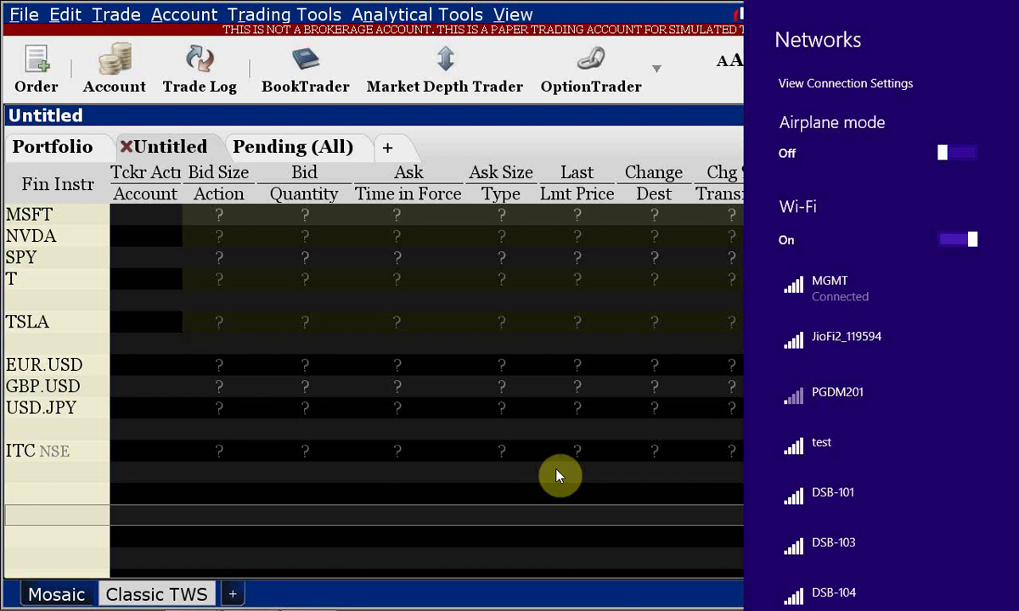
{"action": "left_click", "coordinate": [476, 545]}
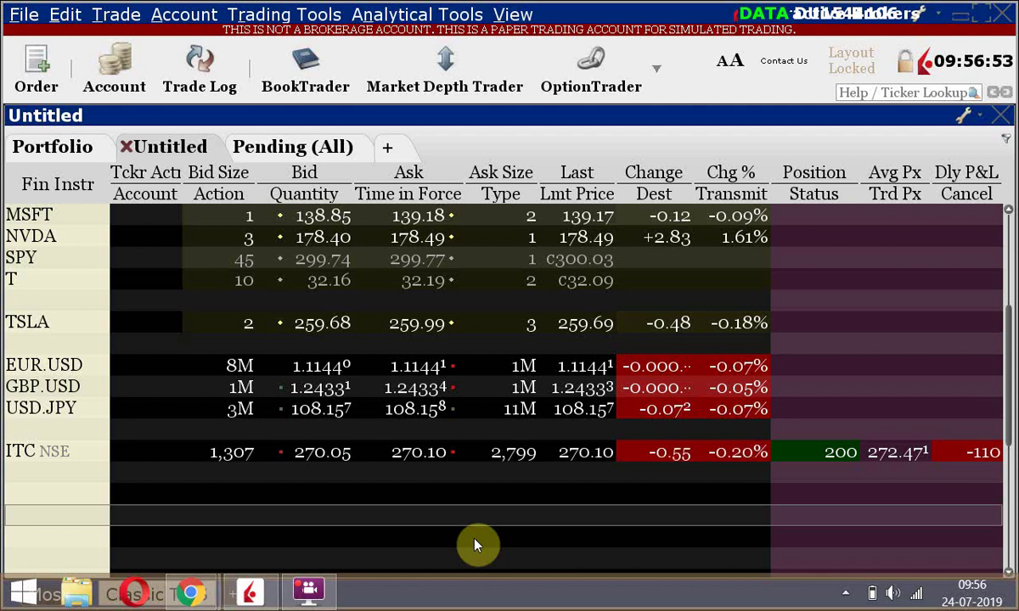
Step: Examine TSLA's bid and ask quotes in the watchlist
{"action": "left_click", "coordinate": [336, 335]}
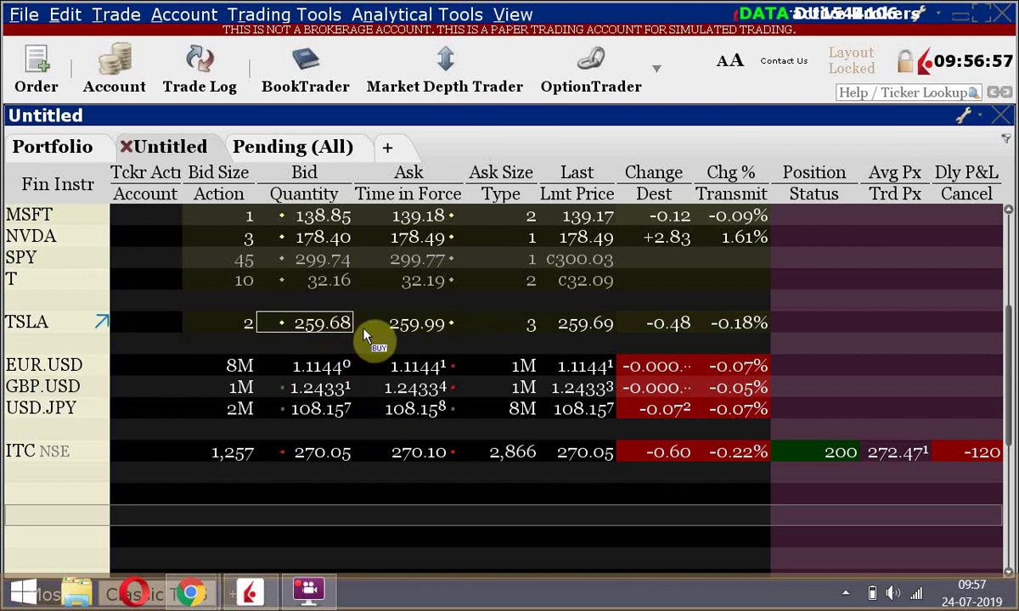
{"action": "left_click", "coordinate": [441, 331]}
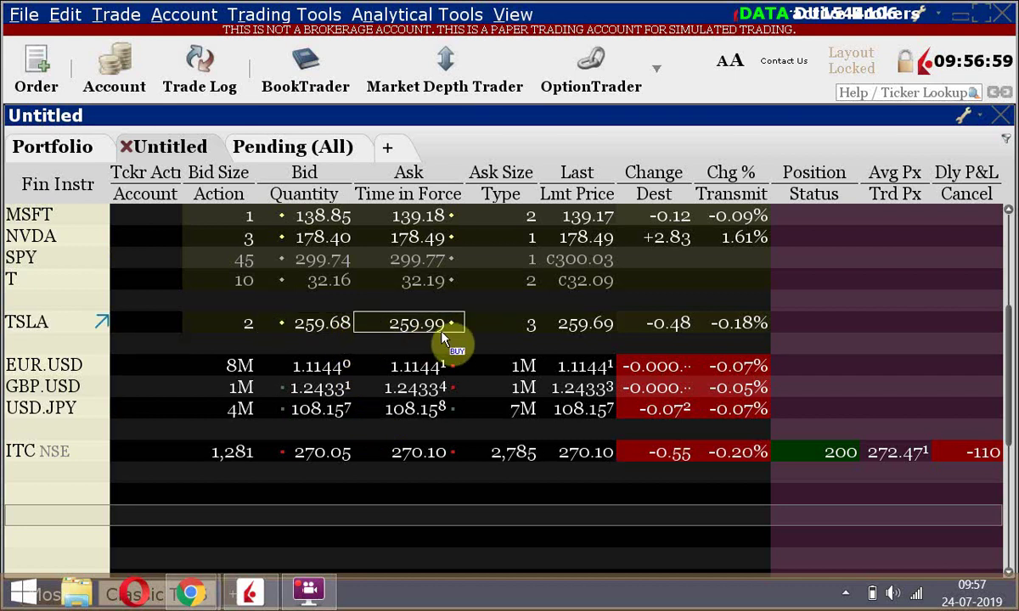
{"action": "left_click", "coordinate": [336, 338]}
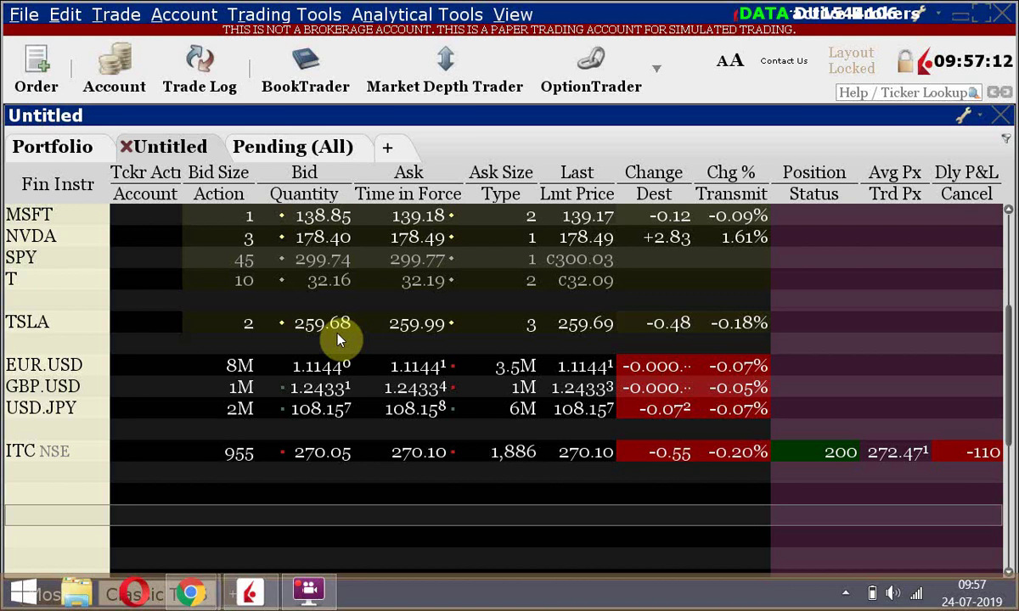
{"action": "left_click", "coordinate": [336, 332]}
Step: Switch to the other Chrome window and view the S_UNIT 1 - Economies and Markets document
{"action": "key", "text": "alt+Tab"}
{"action": "key", "text": "alt+Tab"}
{"action": "key", "text": "alt+Tab"}
{"action": "key", "text": "alt+Tab"}
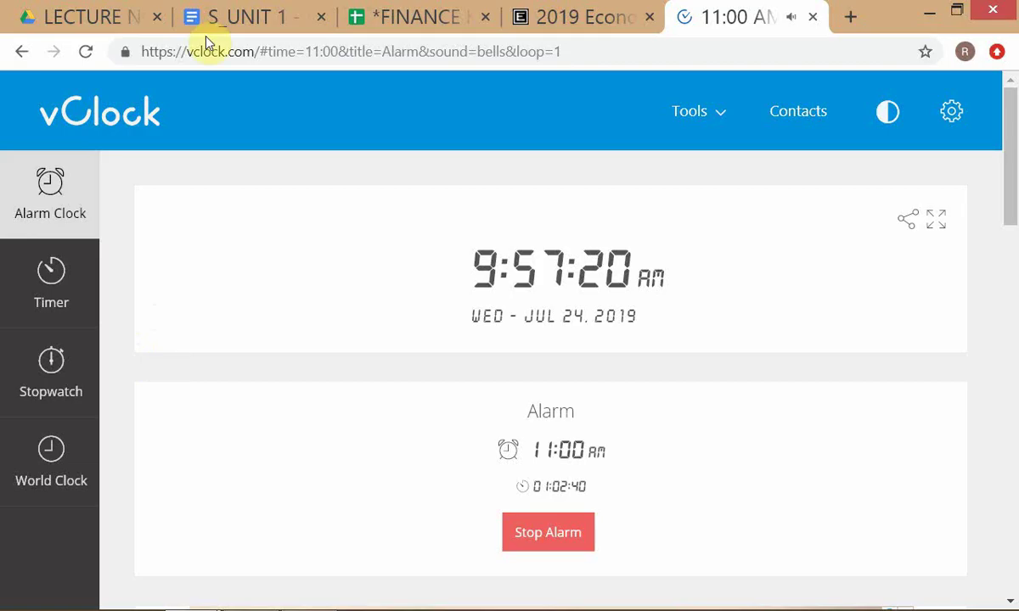
{"action": "left_click", "coordinate": [249, 23]}
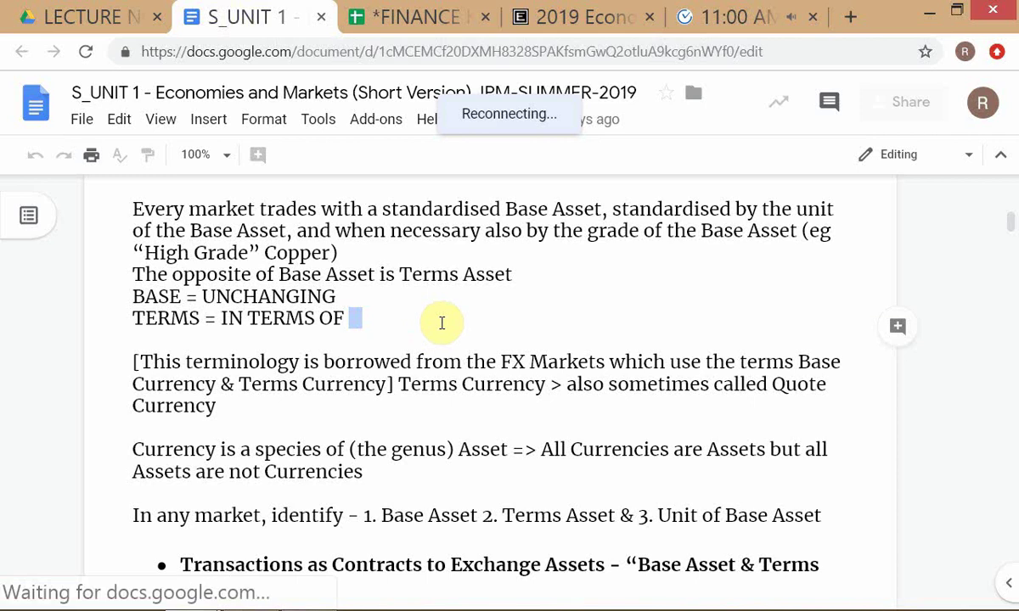
Step: Return to the Trader Workstation watchlist to examine its bid and ask quotes and sizes
{"action": "key", "text": "alt+Tab"}
{"action": "key", "text": "Tab"}
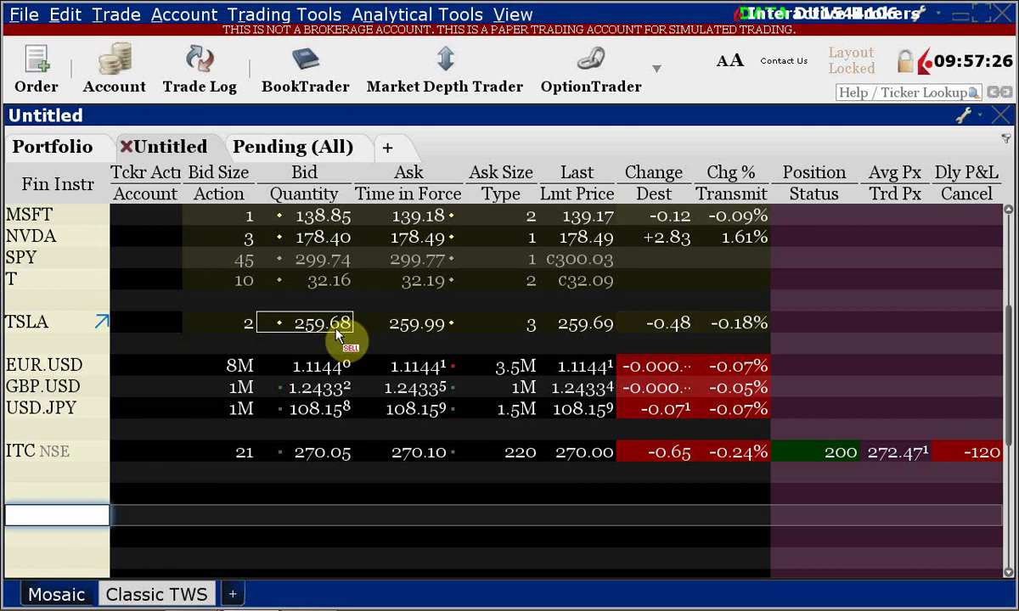
{"action": "mouse_move", "coordinate": [337, 336]}
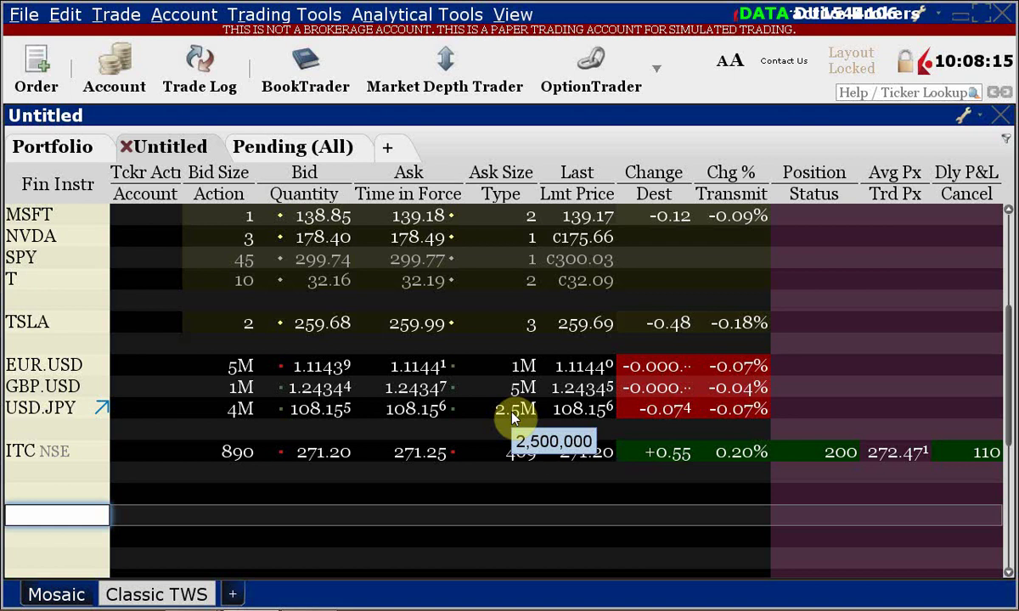
Step: Switch to the Chrome window with the session outline and view the TCS chart on TradingView
{"action": "key", "text": "alt+Tab"}
{"action": "key", "text": "Tab"}
{"action": "key", "text": "alt+Tab"}
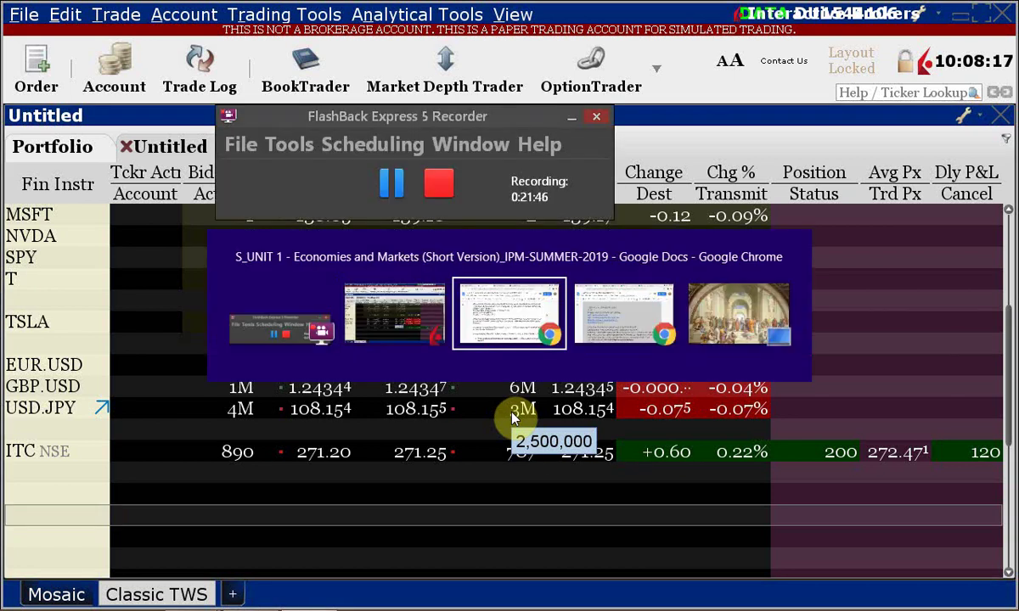
{"action": "key", "text": "alt+Tab"}
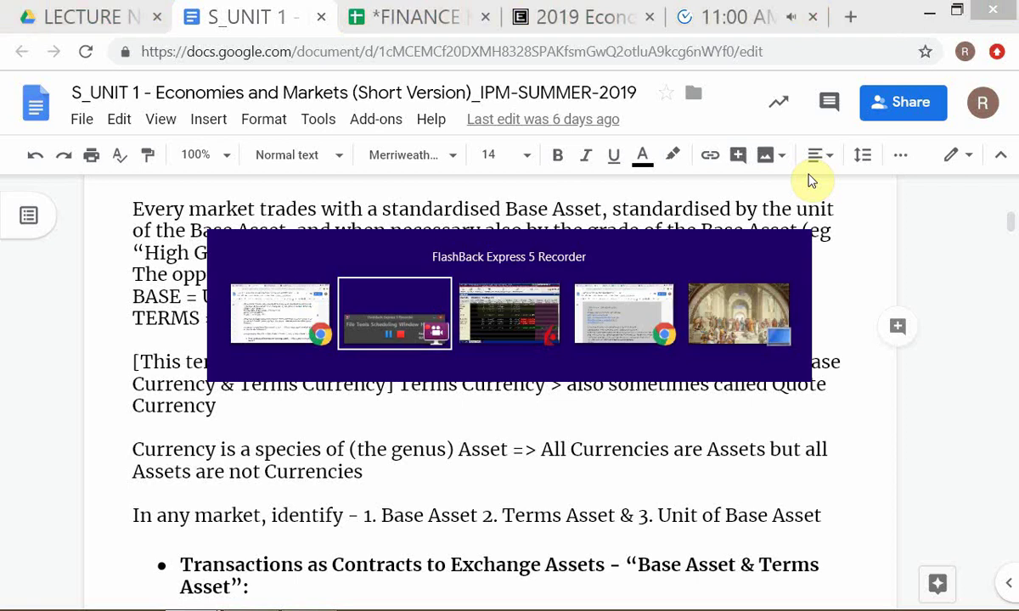
{"action": "key", "text": "Tab"}
{"action": "key", "text": "Tab"}
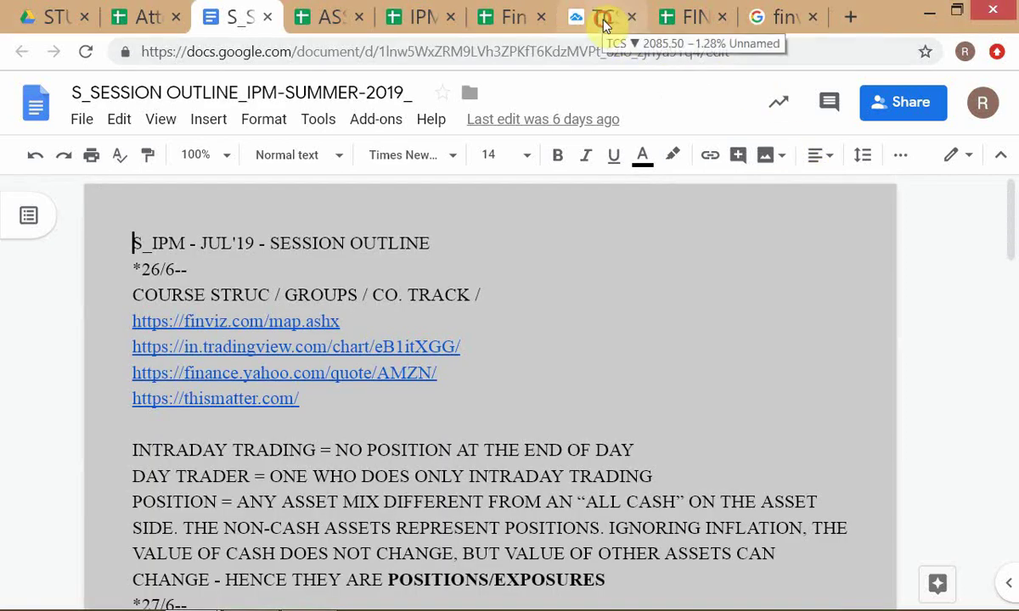
{"action": "left_click", "coordinate": [604, 20]}
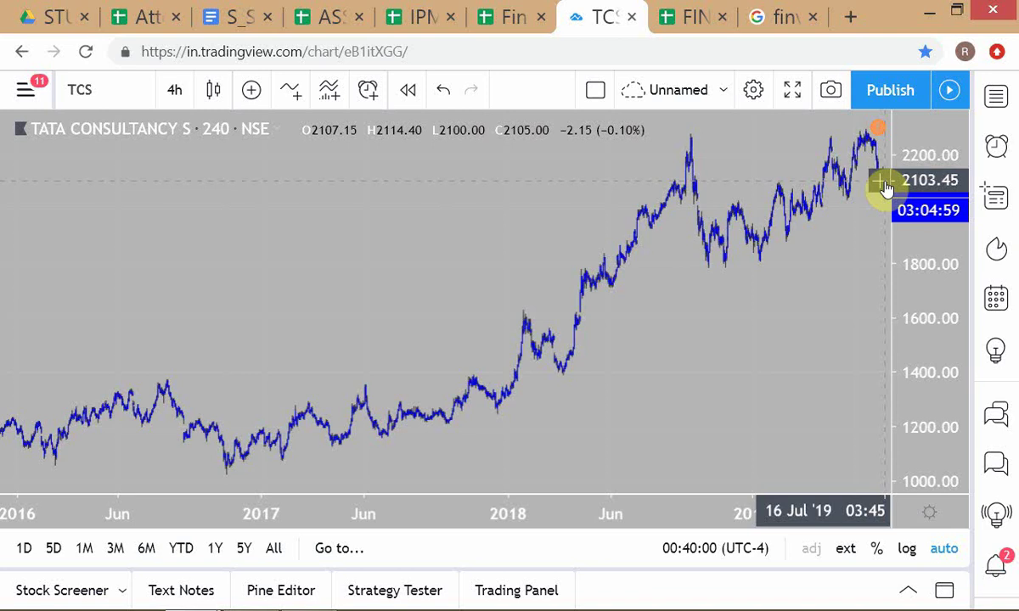
Step: Return to Trader Workstation and add the Tata Consultancy Svcs Ltd (TCS) NSE stock to the watchlist directly below ITC
{"action": "key", "text": "alt+Tab"}
{"action": "key", "text": "alt+Tab"}
{"action": "key", "text": "alt+Tab"}
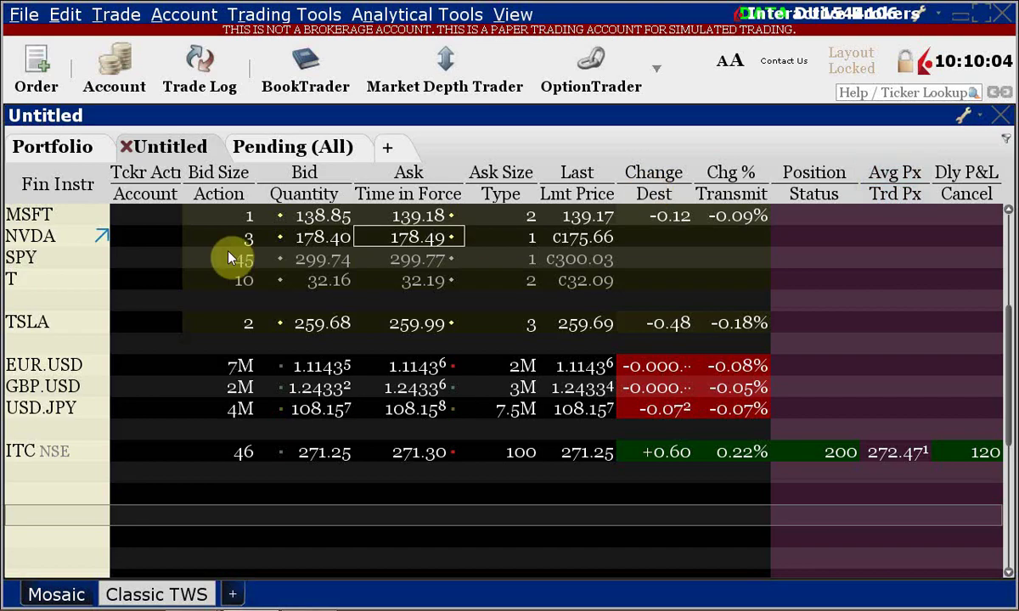
{"action": "left_click", "coordinate": [75, 468]}
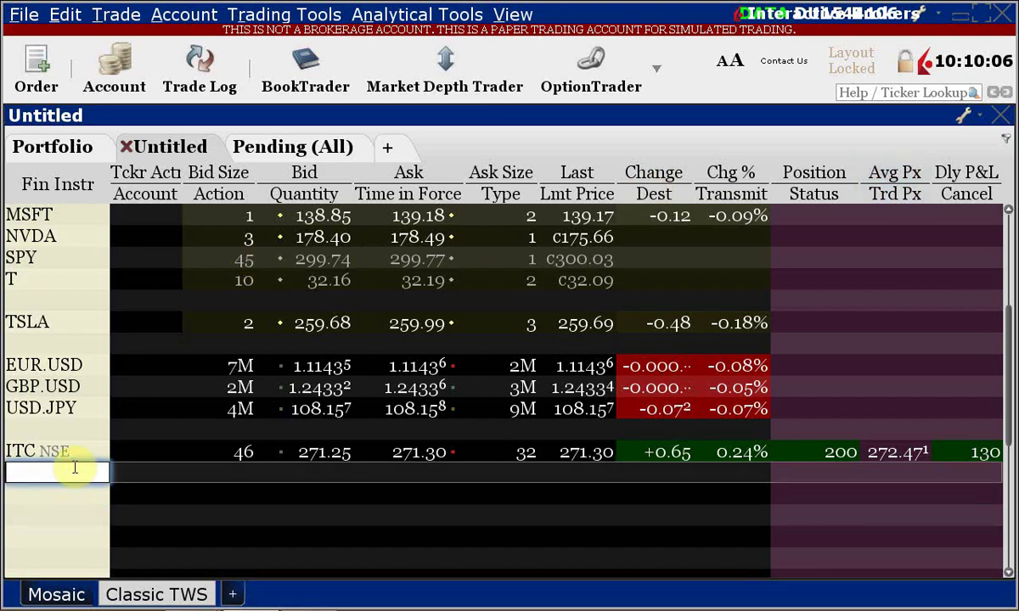
{"action": "type", "text": "CS"}
{"action": "key", "text": "BackSpace"}
{"action": "key", "text": "BackSpace"}
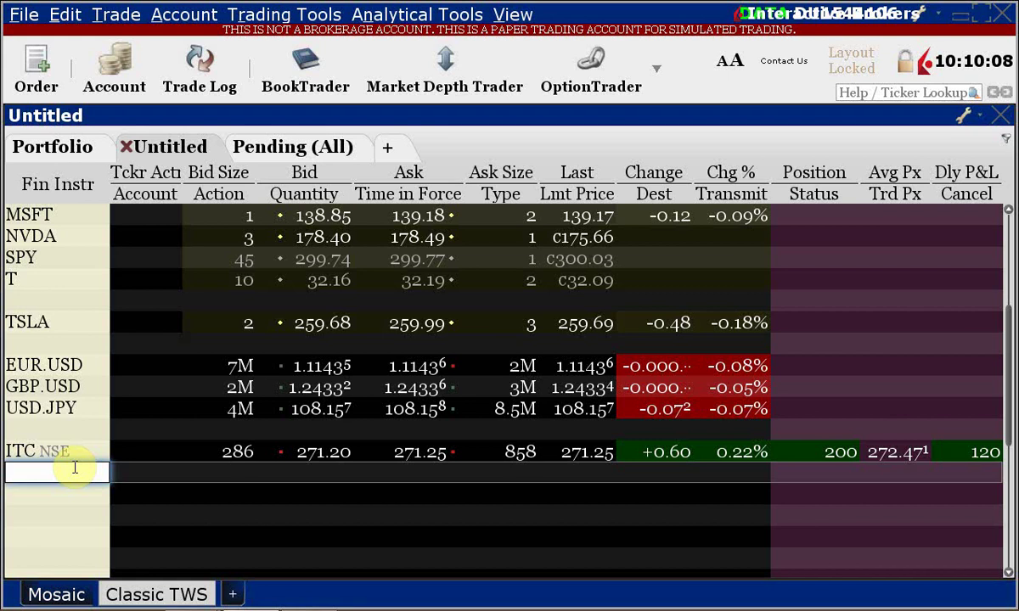
{"action": "type", "text": "TCS"}
{"action": "key", "text": "Return"}
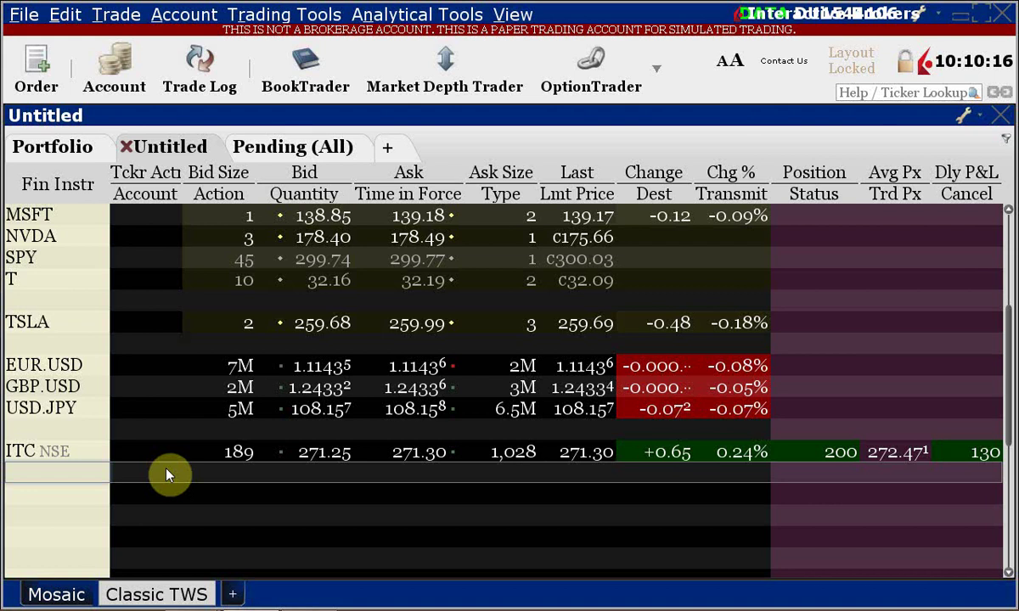
{"action": "type", "text": "TCS"}
{"action": "key", "text": "Return"}
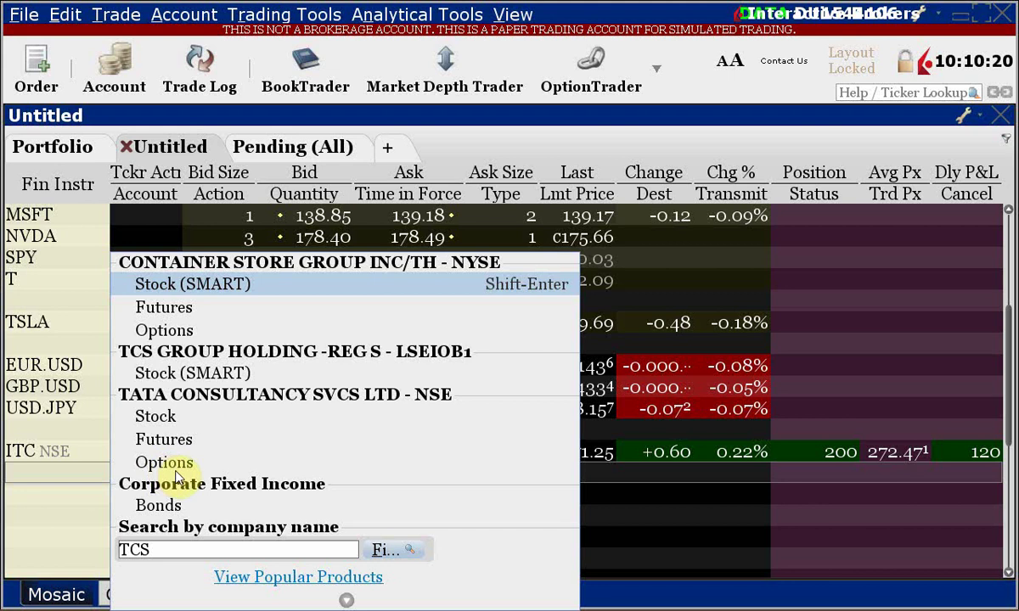
{"action": "left_click", "coordinate": [152, 416]}
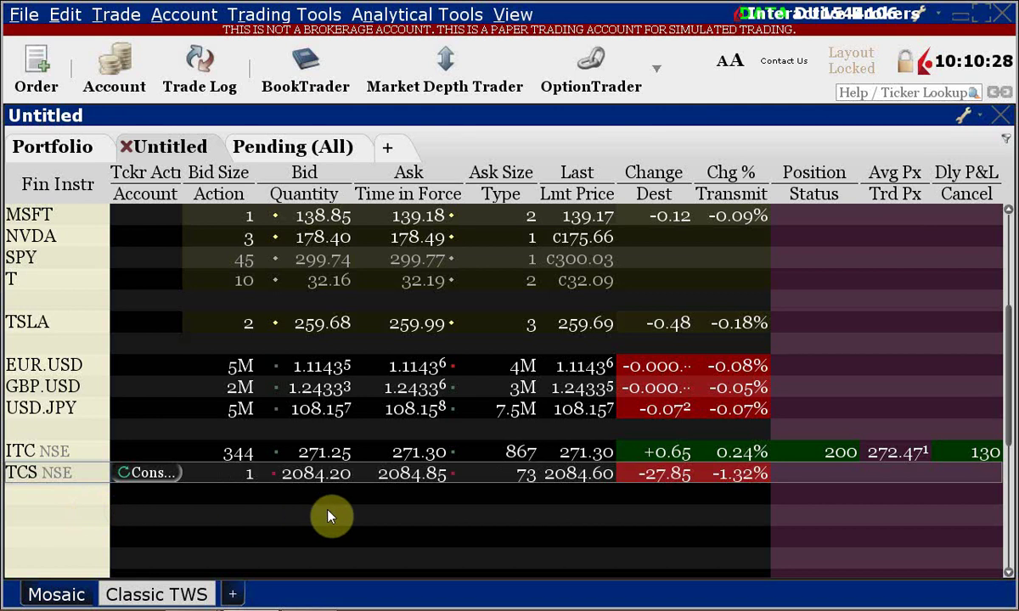
Step: Switch to the TradingView chart in Chrome and examine TCS's price history over longer and shorter time ranges
{"action": "key", "text": "alt+Tab"}
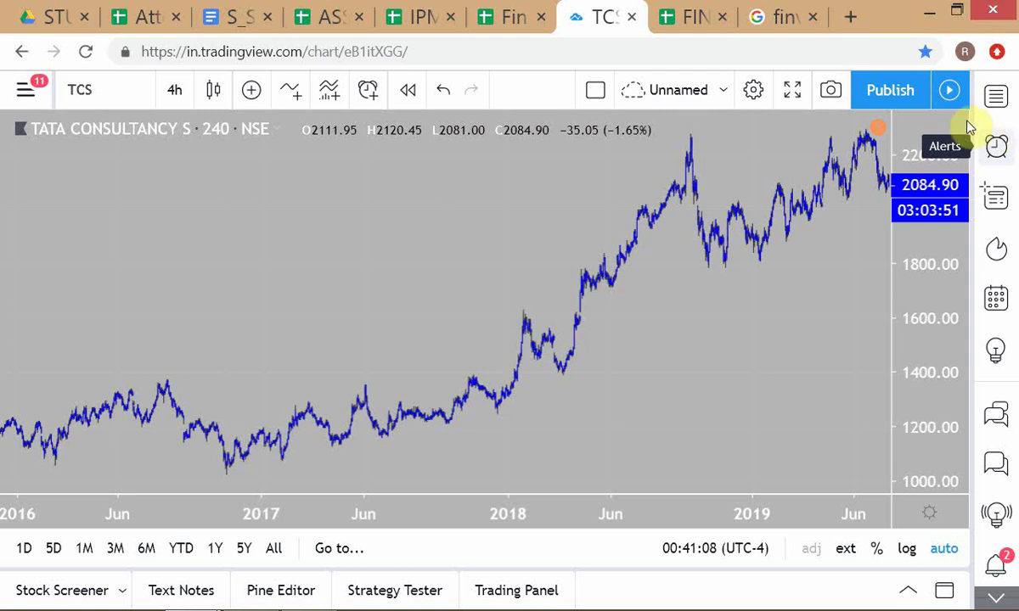
{"action": "scroll", "coordinate": [827, 295], "scroll_direction": "up", "scroll_amount": 8}
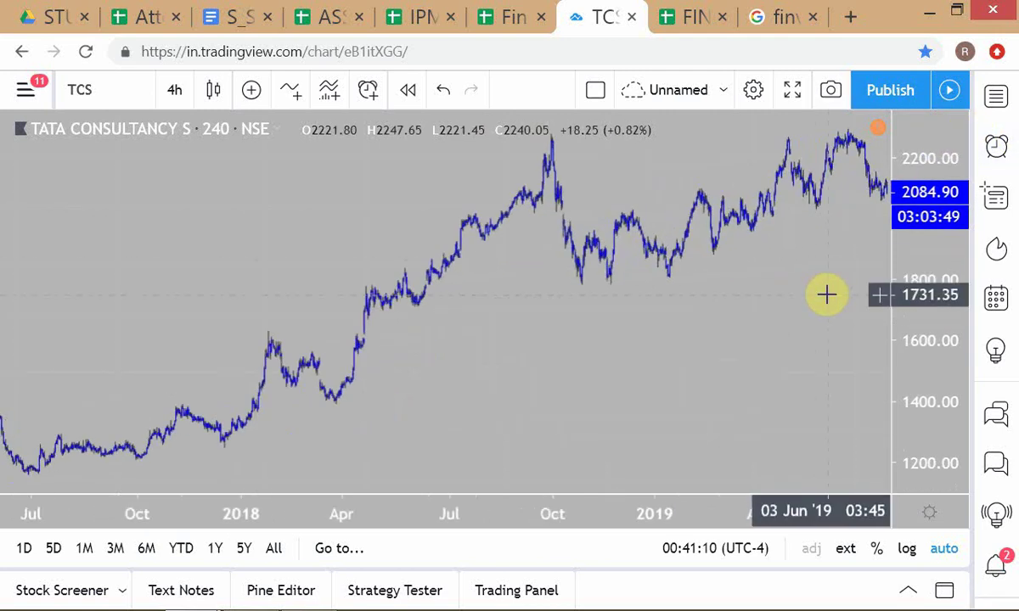
{"action": "scroll", "coordinate": [821, 331], "scroll_direction": "up", "scroll_amount": 2}
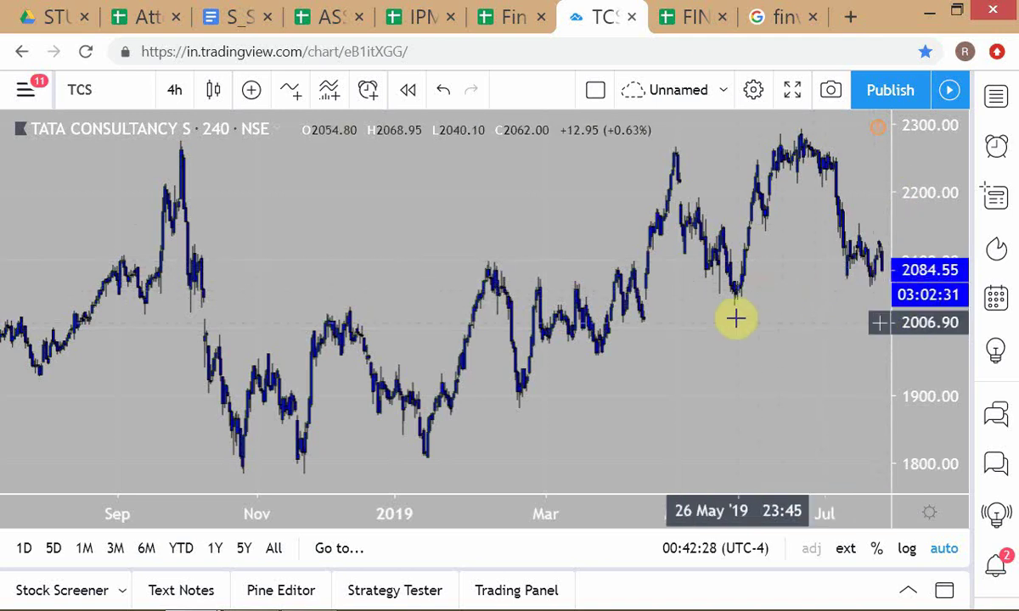
{"action": "scroll", "coordinate": [778, 343], "scroll_direction": "up", "scroll_amount": 5}
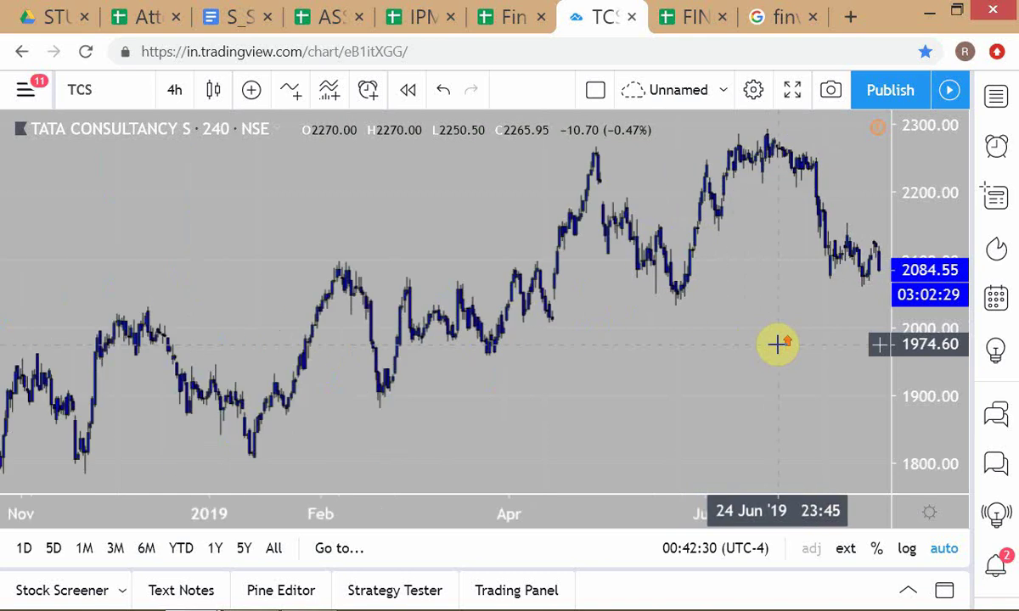
{"action": "scroll", "coordinate": [777, 343], "scroll_direction": "up", "scroll_amount": 2}
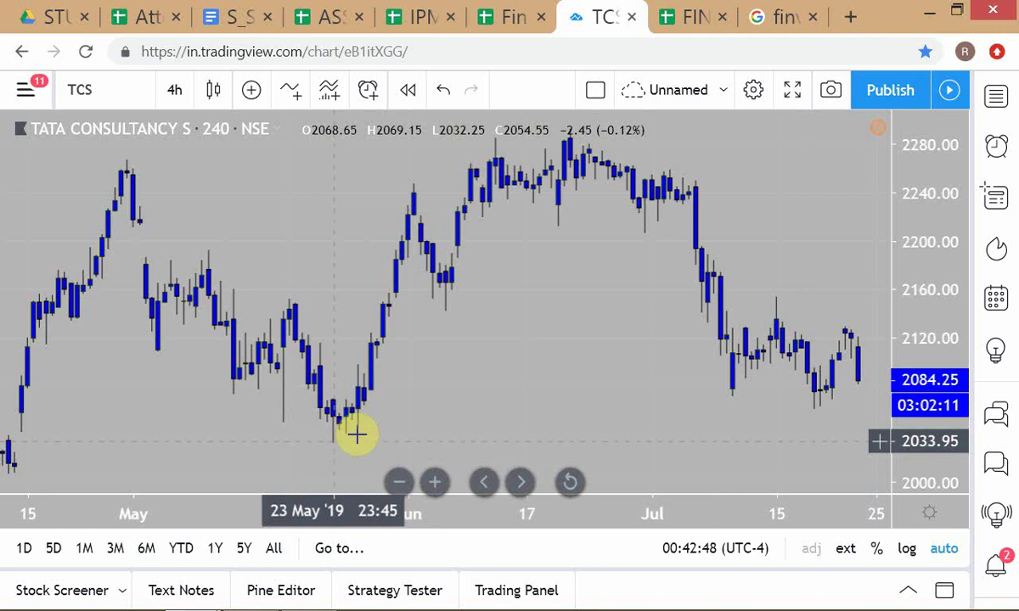
{"action": "scroll", "coordinate": [728, 414], "scroll_direction": "down", "scroll_amount": 2}
{"action": "scroll", "coordinate": [728, 414], "scroll_direction": "down", "scroll_amount": 8}
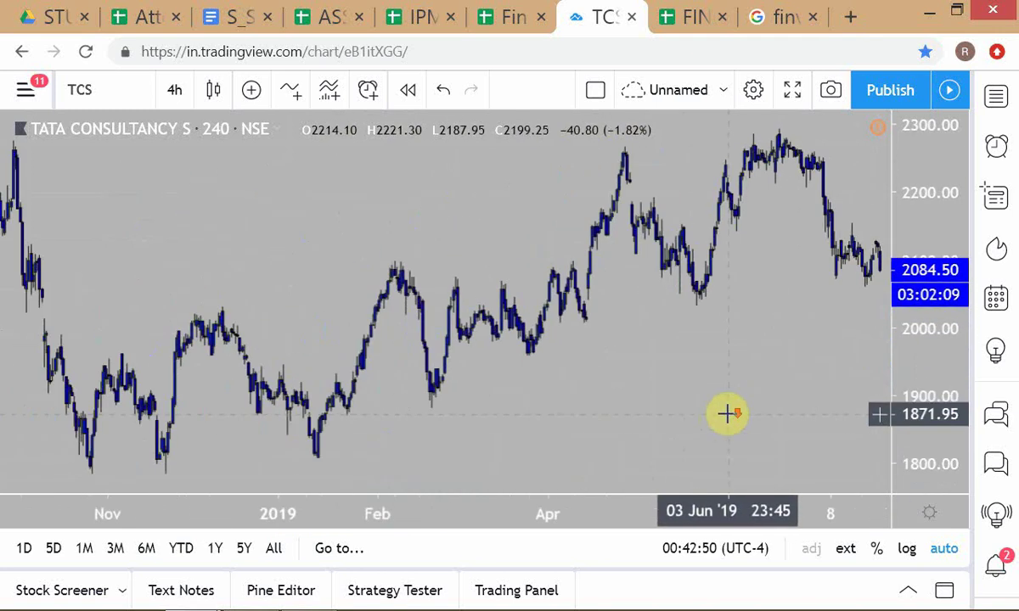
{"action": "scroll", "coordinate": [728, 415], "scroll_direction": "down", "scroll_amount": 6}
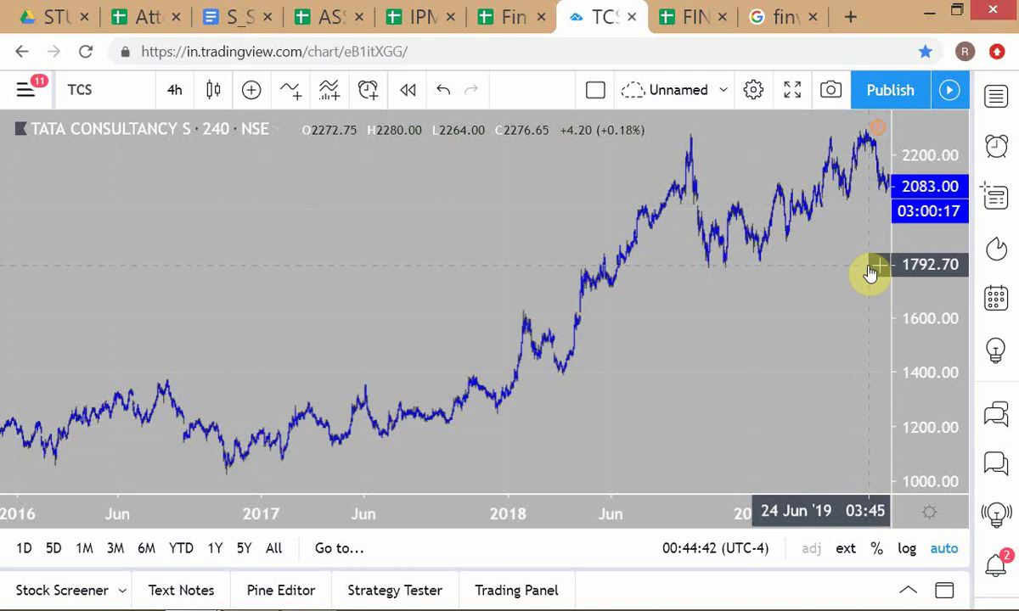
{"action": "scroll", "coordinate": [870, 271], "scroll_direction": "up", "scroll_amount": 2}
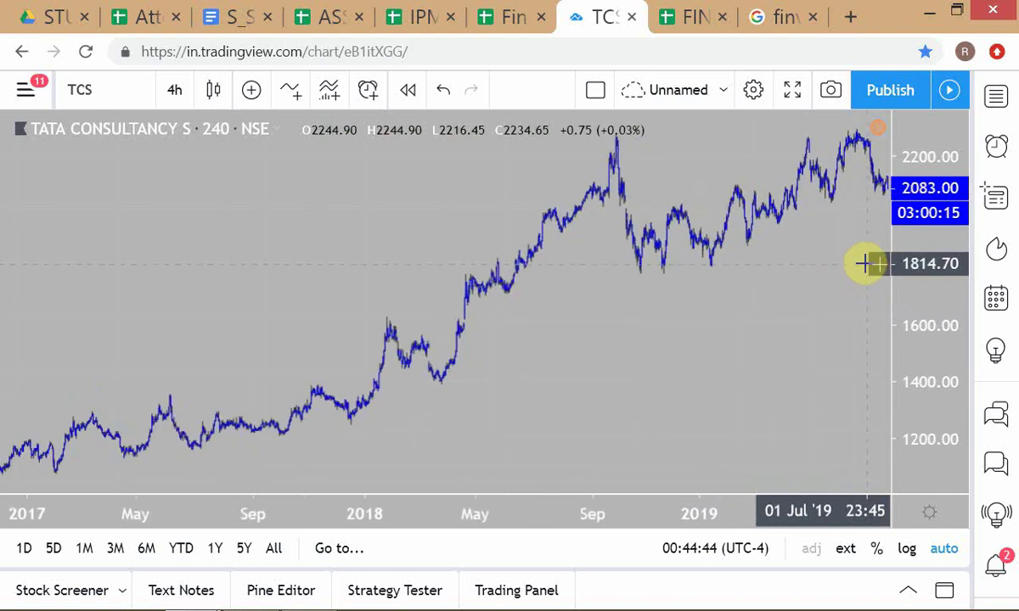
{"action": "scroll", "coordinate": [866, 264], "scroll_direction": "up", "scroll_amount": 6}
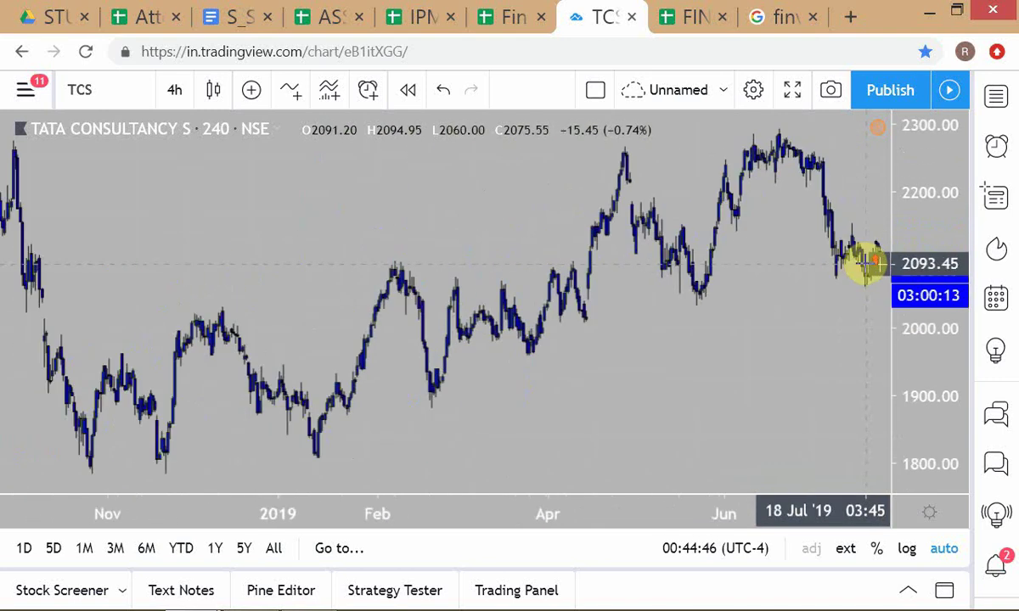
{"action": "scroll", "coordinate": [866, 264], "scroll_direction": "up", "scroll_amount": 4}
Step: Switch to the Chrome window with the lecture notes and copy the web address of Econoday's 2019 Economic Calendar
{"action": "key", "text": "alt+Tab"}
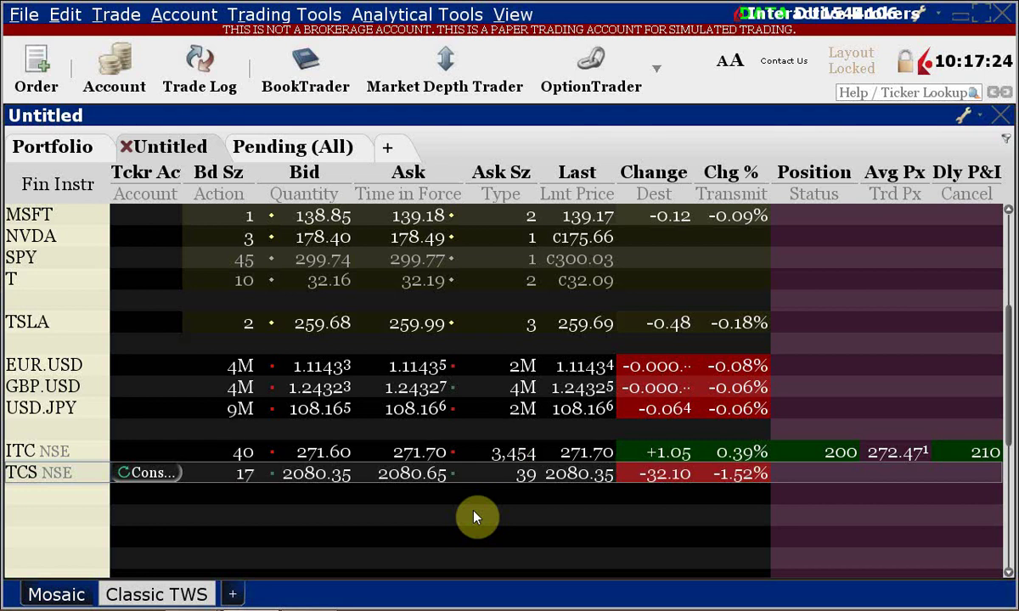
{"action": "key", "text": "alt+Tab"}
{"action": "key", "text": "Tab"}
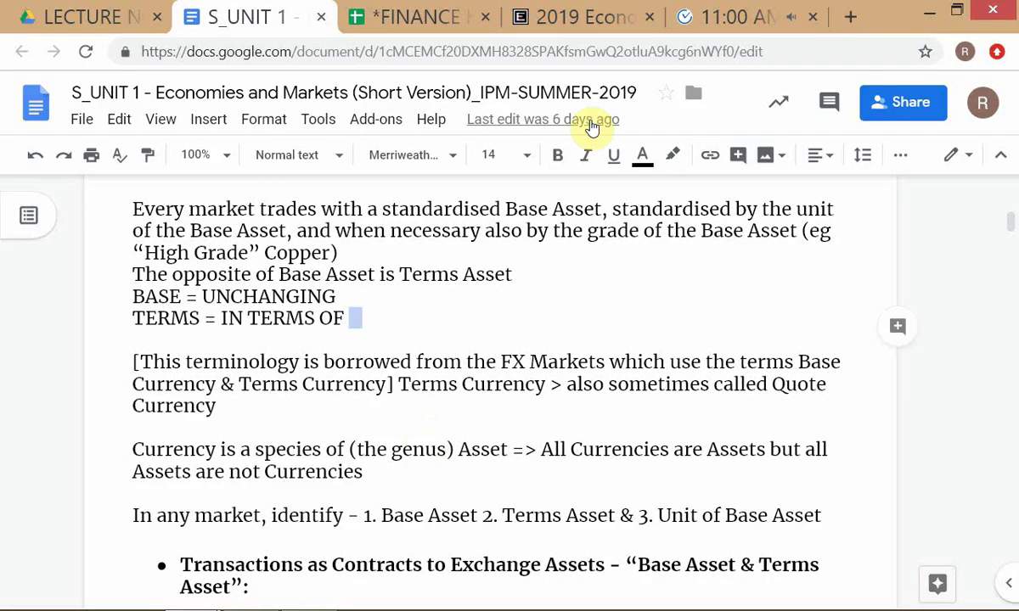
{"action": "left_click", "coordinate": [576, 17]}
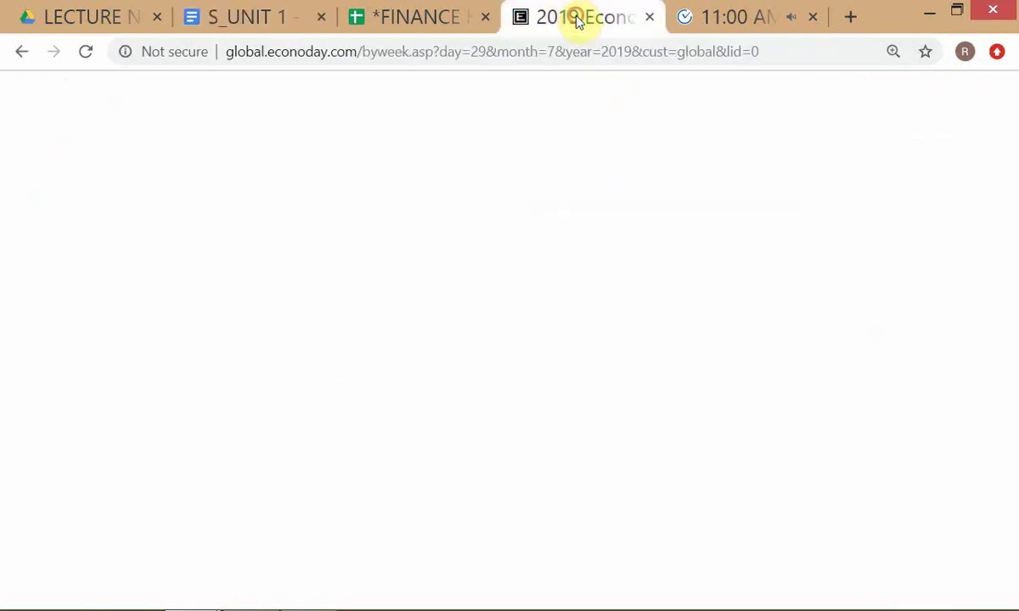
{"action": "left_click", "coordinate": [422, 60]}
{"action": "key", "text": "ctrl+c"}
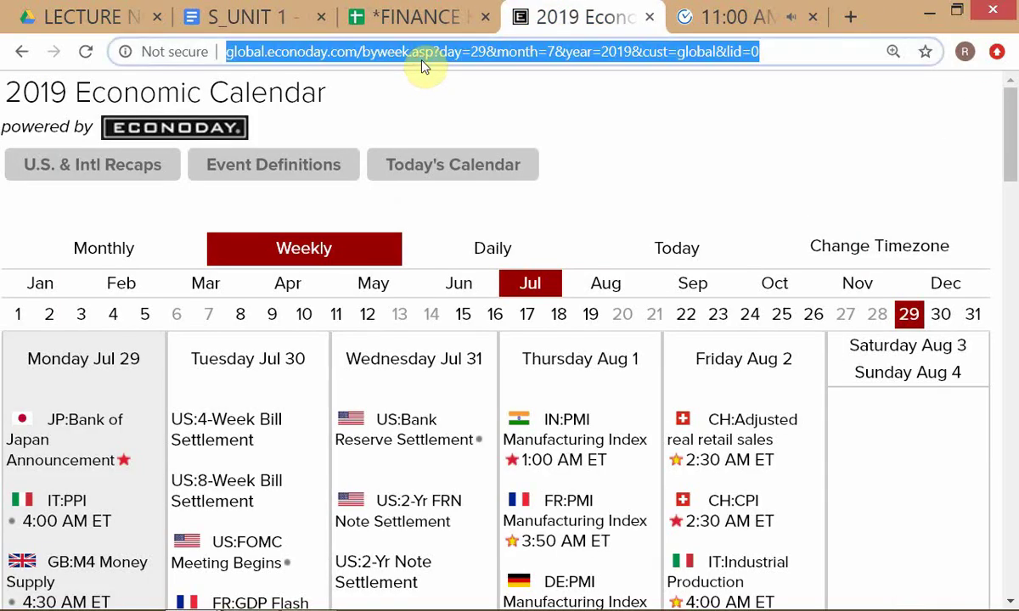
Step: Paste the Econoday calendar link into the S_SESSION OUTLINE document below the thismatter.com link, followed by a new line
{"action": "key", "text": "alt+Tab"}
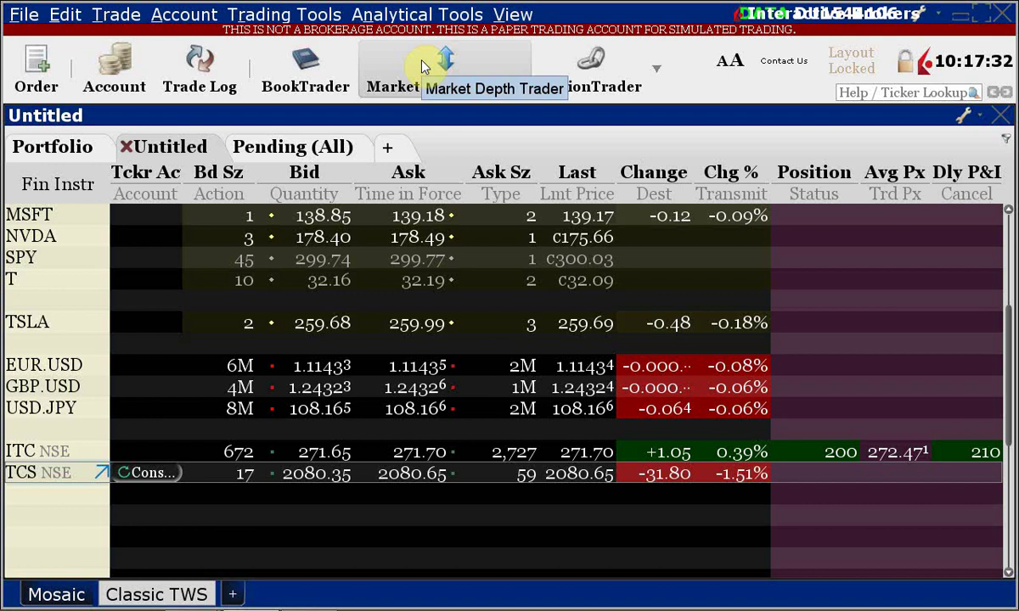
{"action": "key", "text": "alt+Tab"}
{"action": "key", "text": "alt+Tab"}
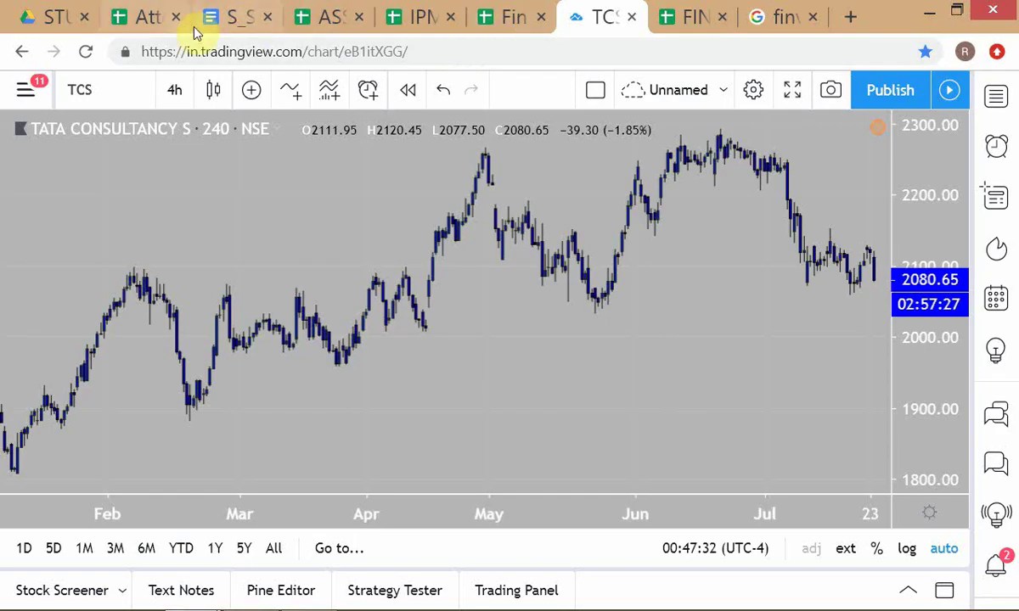
{"action": "left_click", "coordinate": [226, 23]}
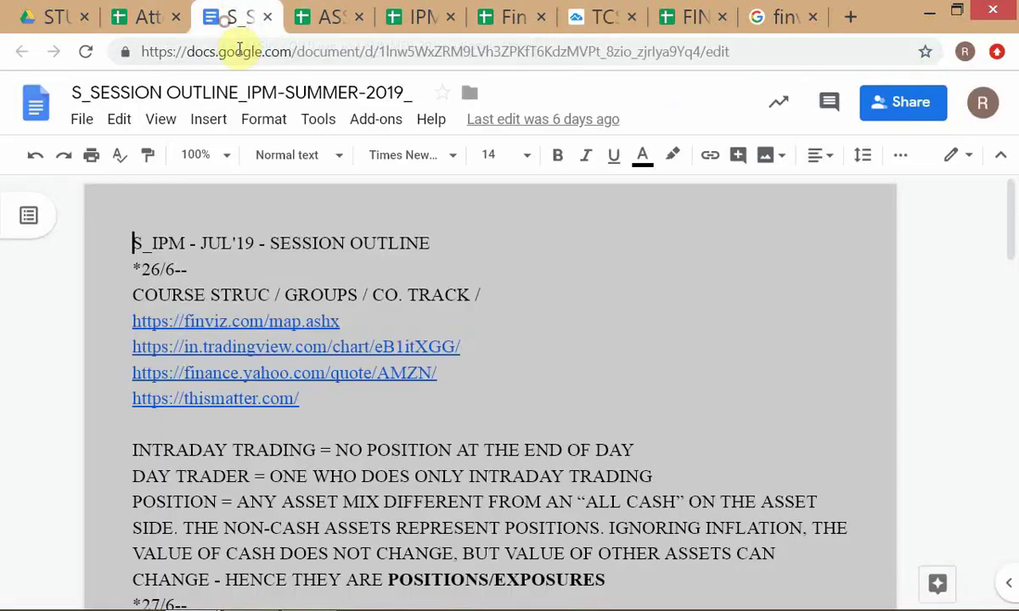
{"action": "double_click", "coordinate": [327, 418]}
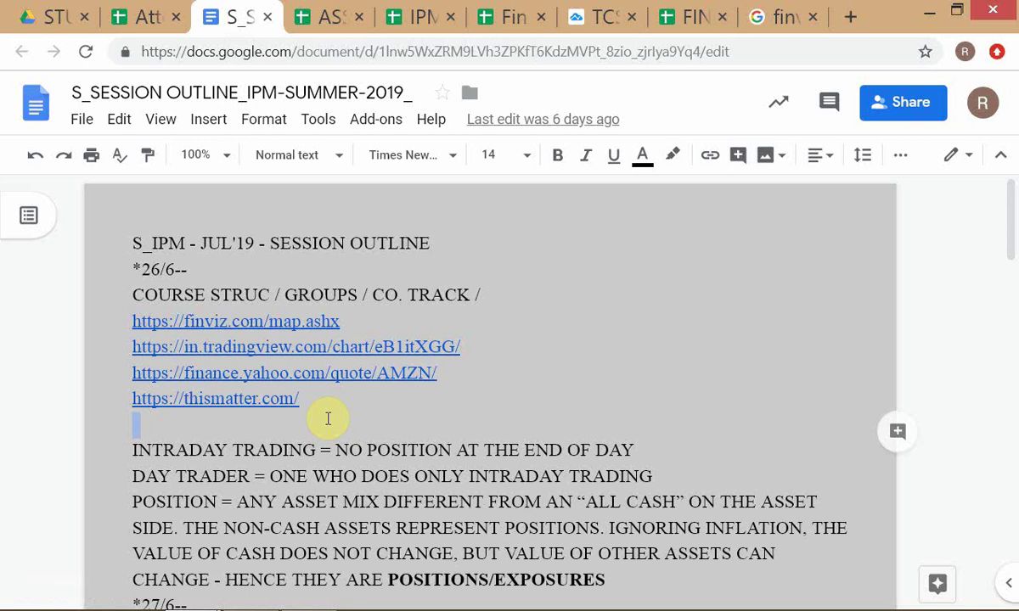
{"action": "key", "text": "ctrl+v"}
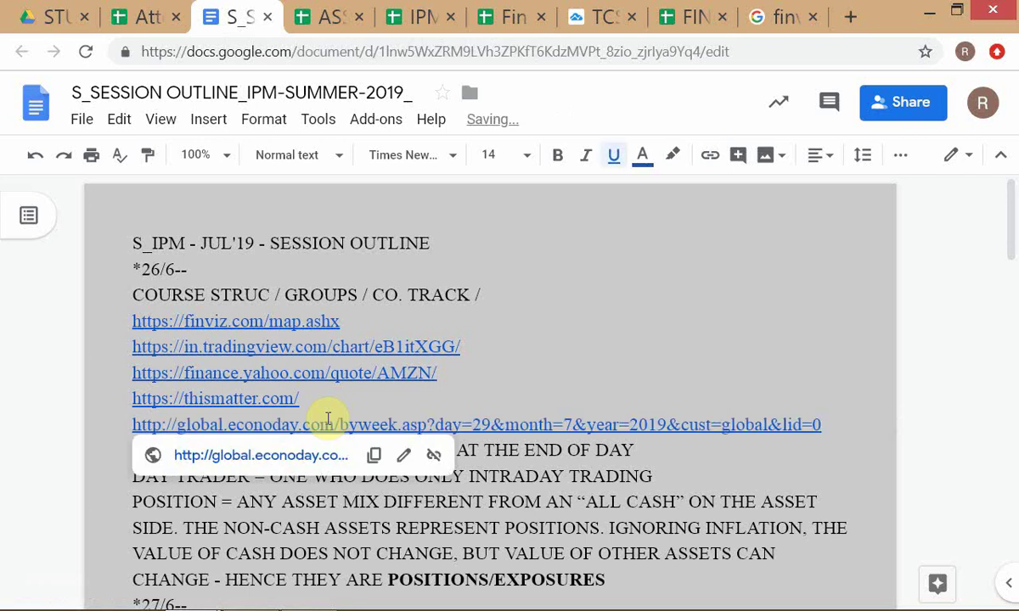
{"action": "key", "text": "Return"}
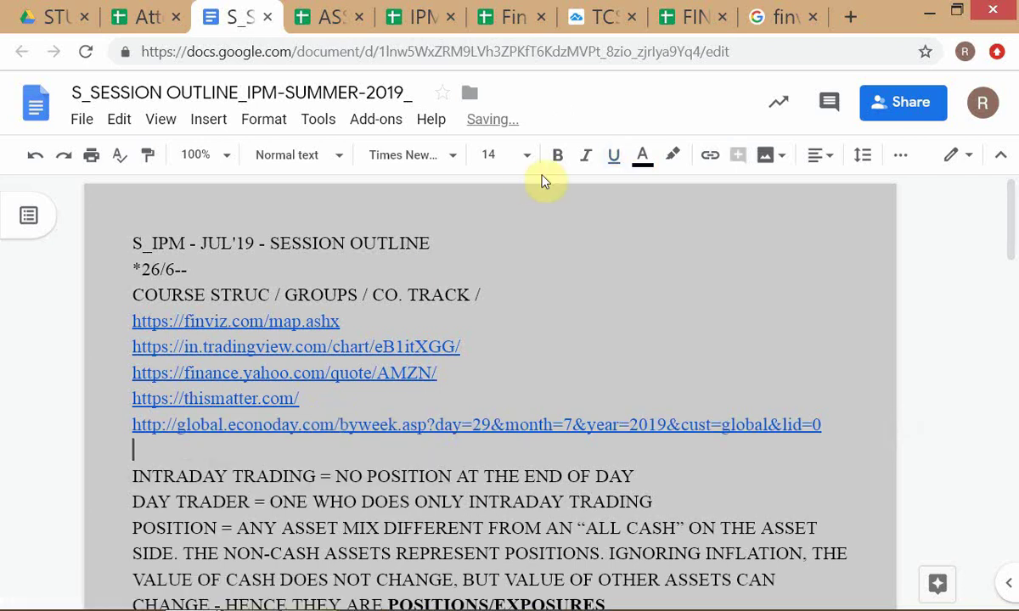
Step: Return to the Econoday weekly calendar, reduce the page zoom one level and open India's PMI Manufacturing Index event on Thursday Aug 1
{"action": "key", "text": "alt+Tab"}
{"action": "key", "text": "alt+Tab"}
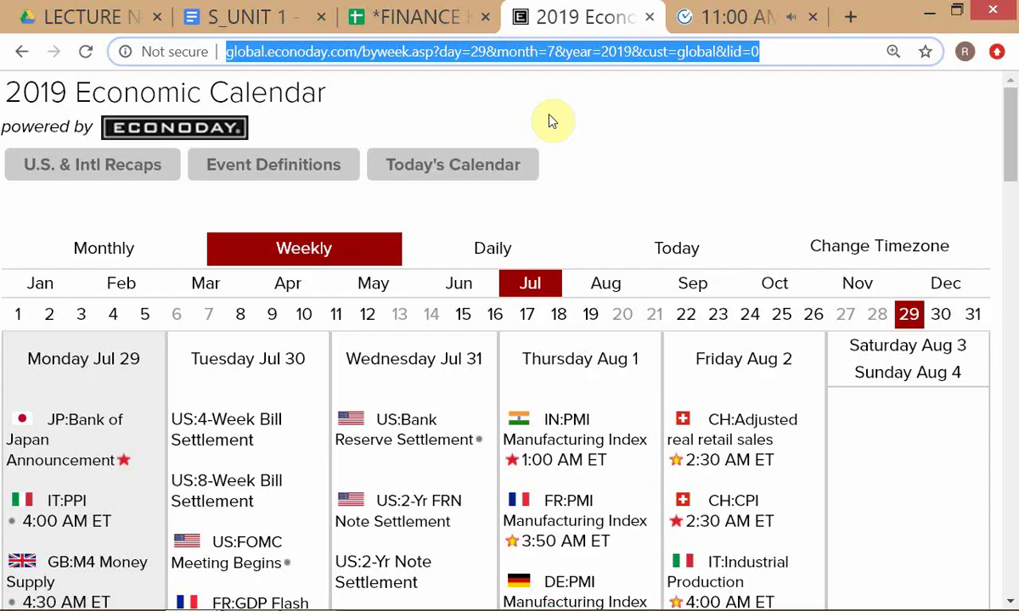
{"action": "left_click", "coordinate": [723, 147]}
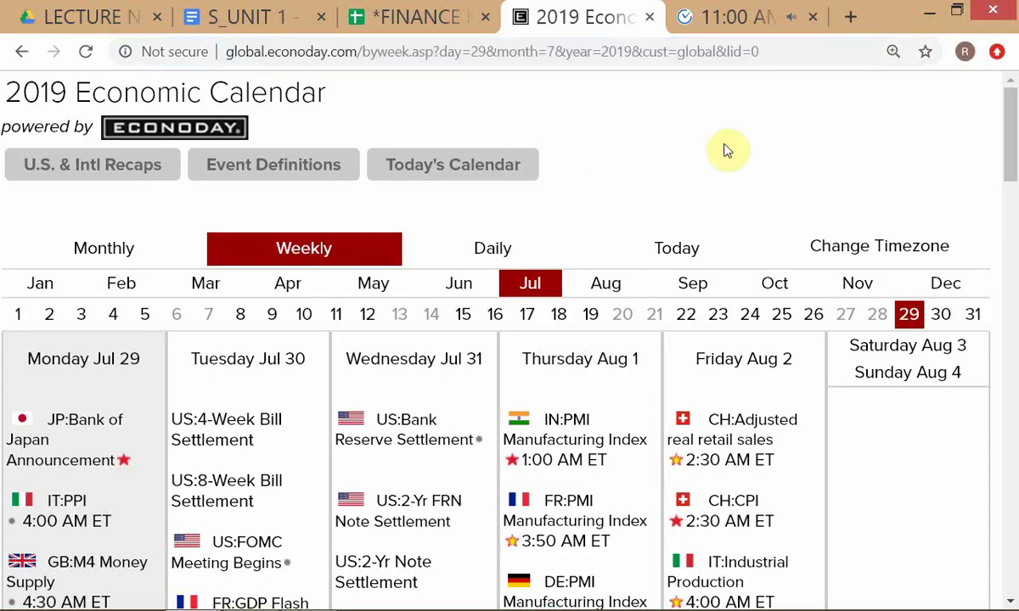
{"action": "key", "text": "ctrl+minus"}
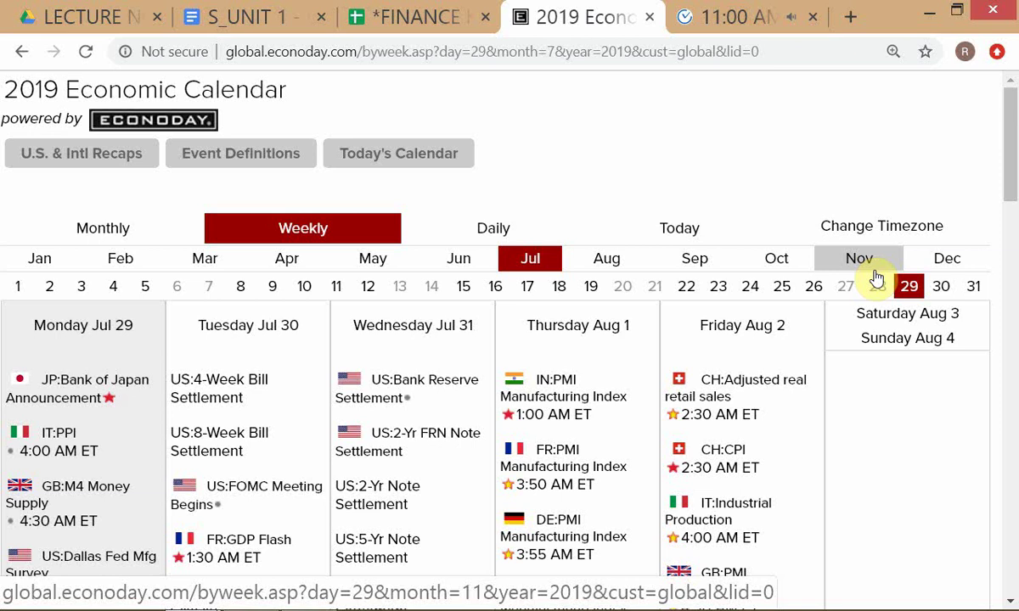
{"action": "scroll", "coordinate": [693, 414], "scroll_direction": "down", "scroll_amount": 1}
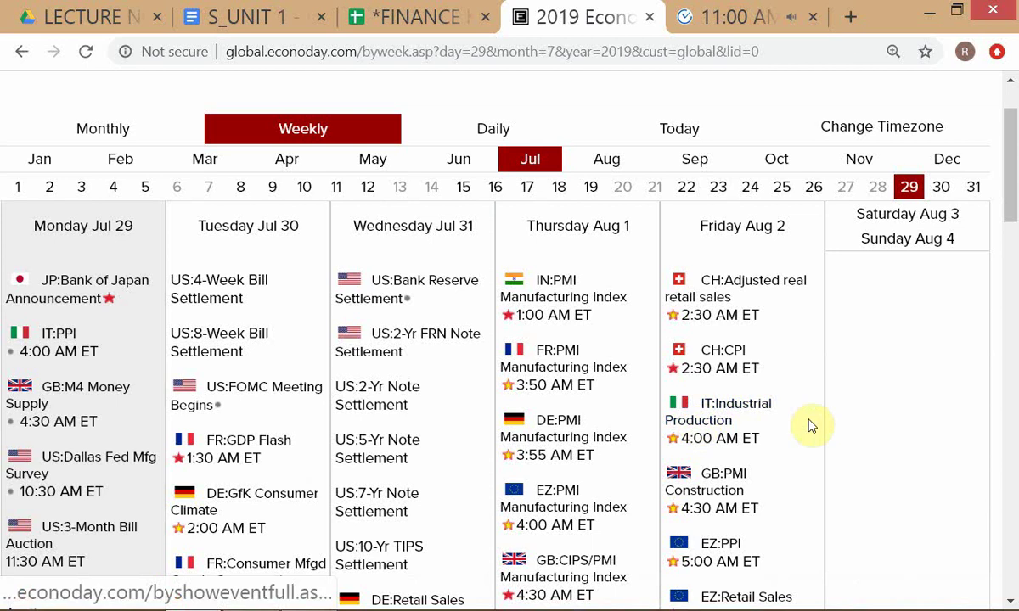
{"action": "scroll", "coordinate": [823, 420], "scroll_direction": "down", "scroll_amount": 1}
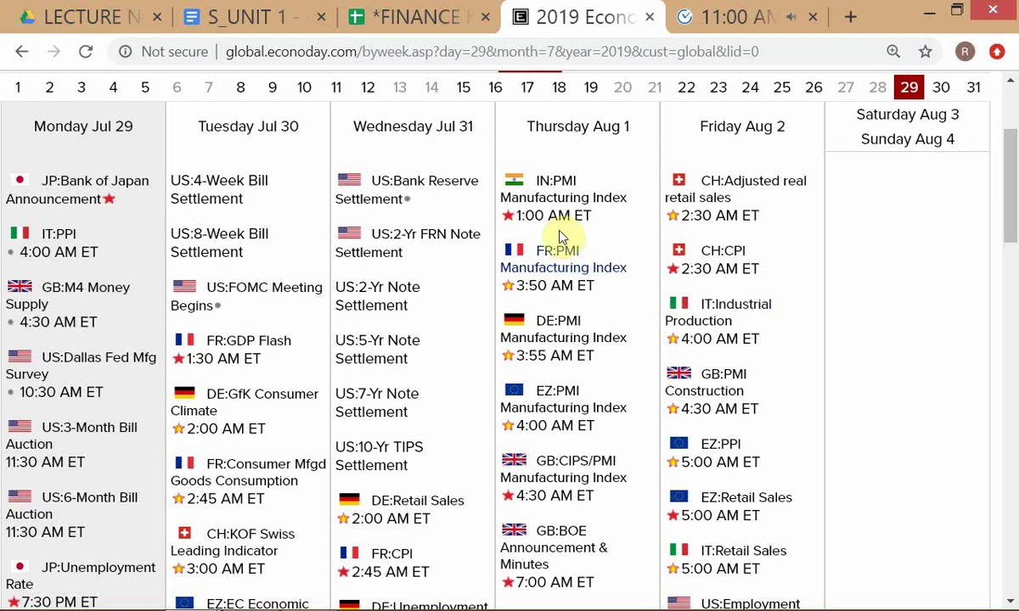
{"action": "left_click", "coordinate": [552, 185]}
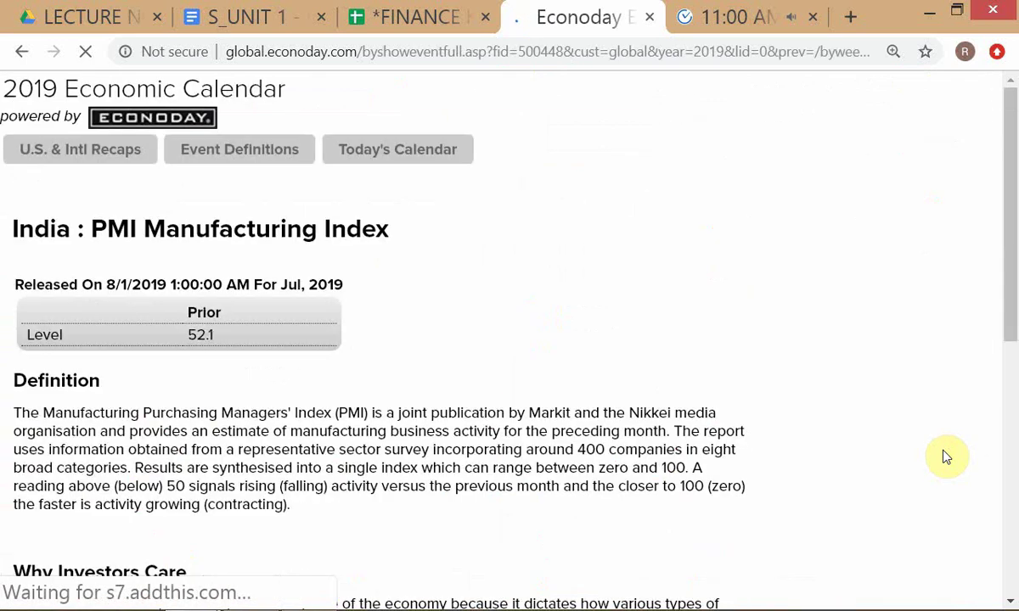
Step: Read the definition and investor relevance of India's PMI Manufacturing Index, and return to the weekly calendar
{"action": "scroll", "coordinate": [687, 270], "scroll_direction": "down", "scroll_amount": 1}
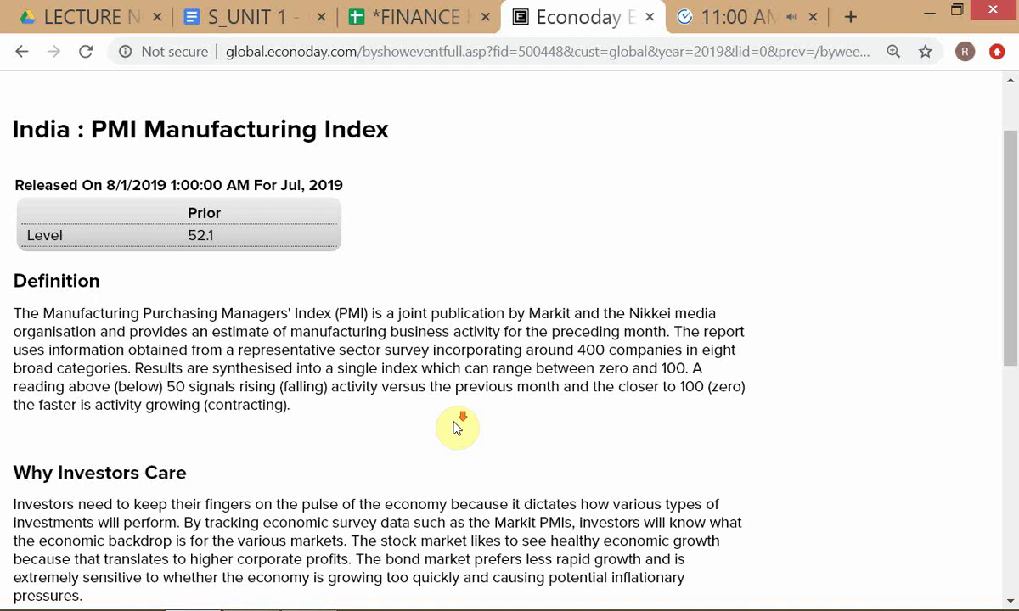
{"action": "scroll", "coordinate": [460, 423], "scroll_direction": "down", "scroll_amount": 2}
{"action": "scroll", "coordinate": [537, 422], "scroll_direction": "down", "scroll_amount": 1}
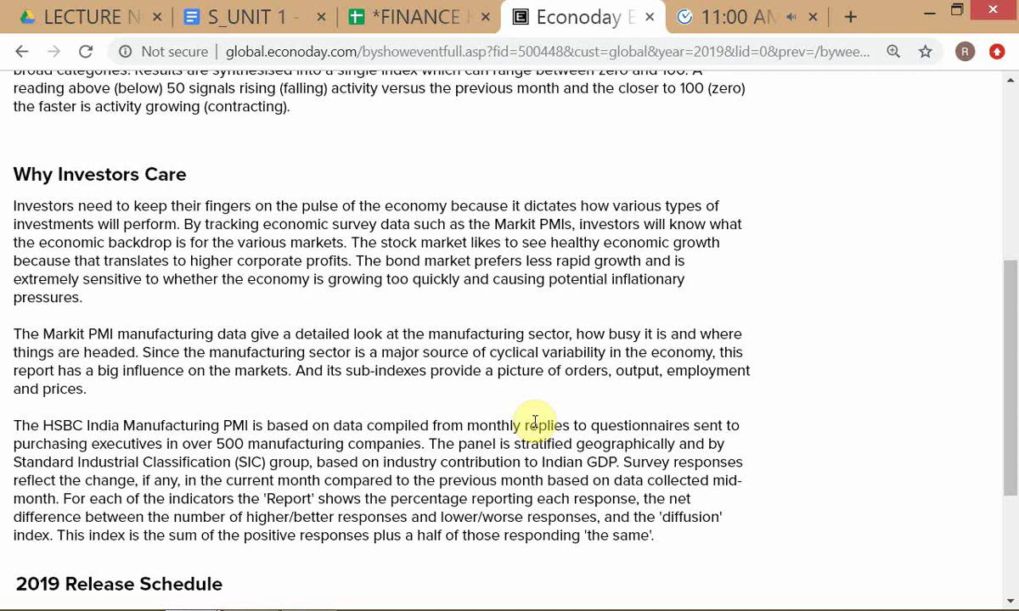
{"action": "left_click", "coordinate": [20, 54]}
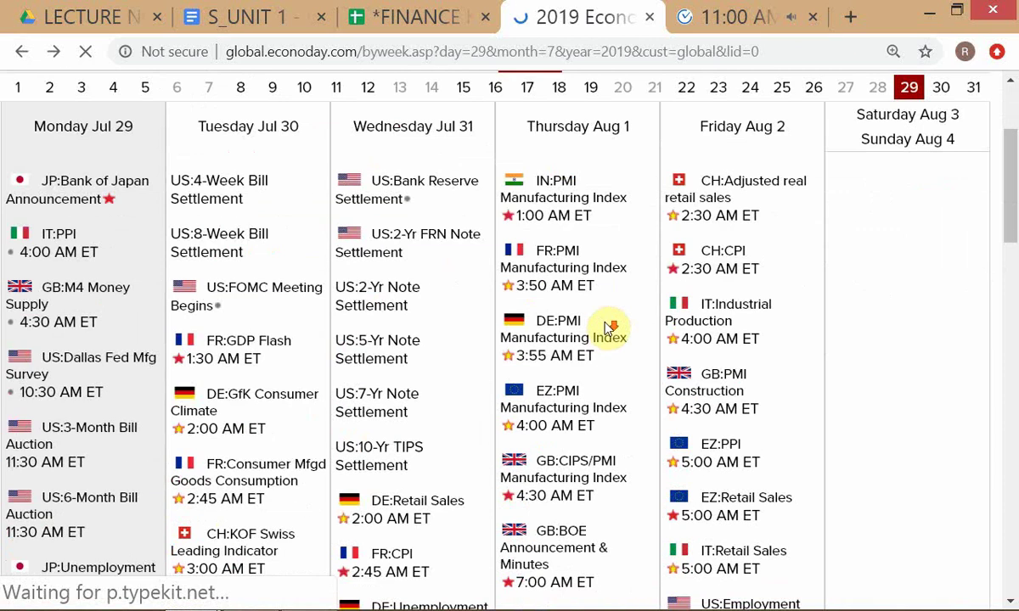
{"action": "scroll", "coordinate": [828, 330], "scroll_direction": "up", "scroll_amount": 1}
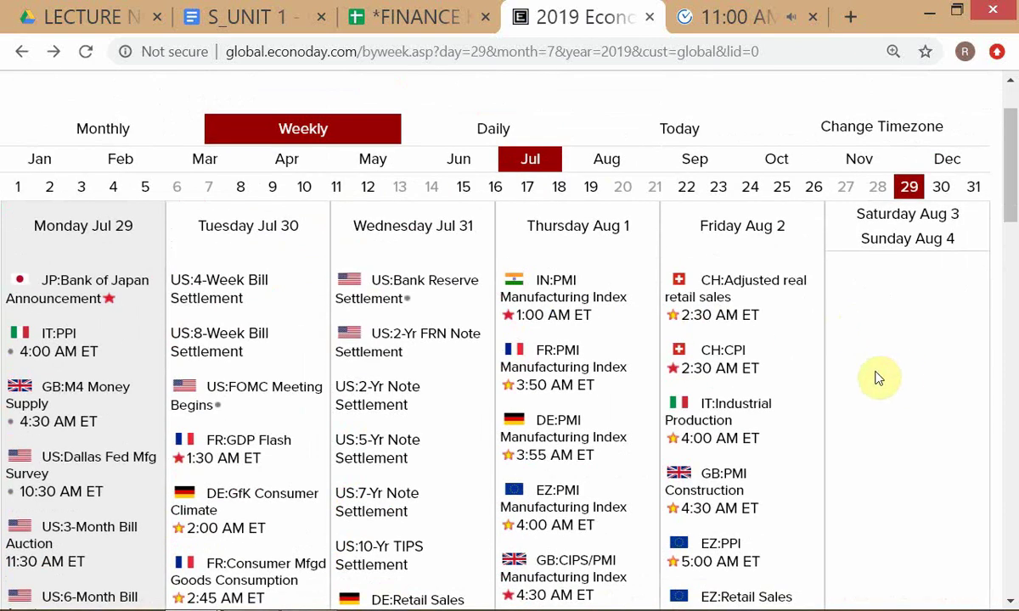
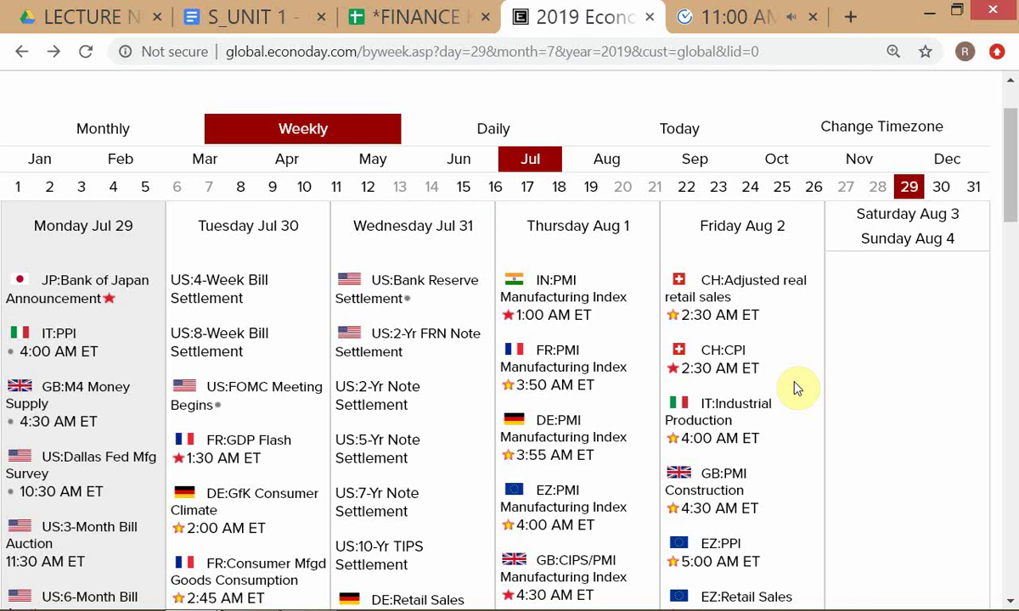
Step: Switch to the S_SESSION OUTLINE document and set its zoom to 115%
{"action": "key", "text": "alt+Tab"}
{"action": "key", "text": "alt+Tab"}
{"action": "key", "text": "Tab"}
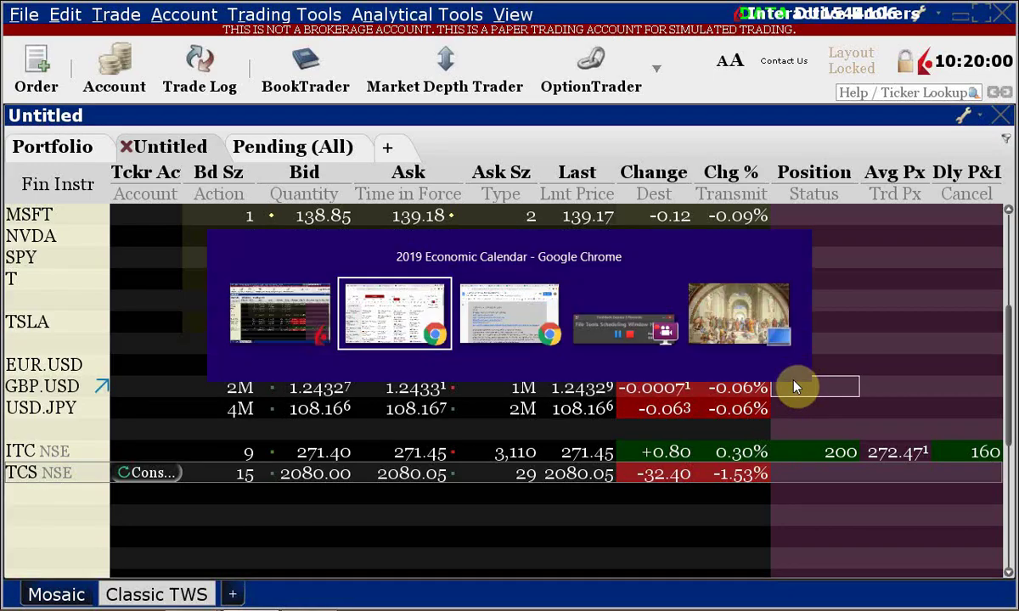
{"action": "scroll", "coordinate": [602, 429], "scroll_direction": "down", "scroll_amount": 5}
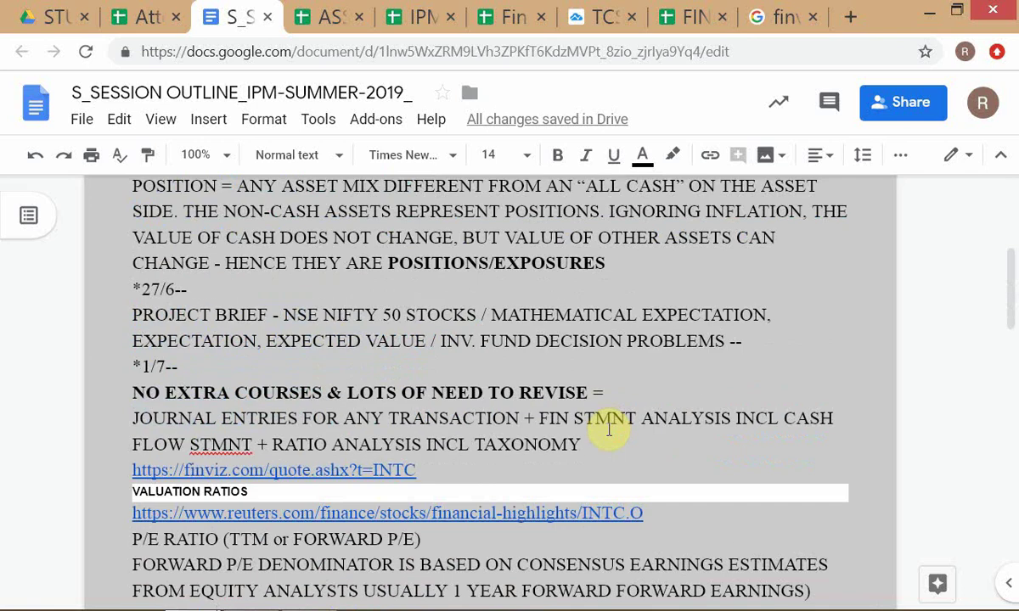
{"action": "scroll", "coordinate": [509, 399], "scroll_direction": "down", "scroll_amount": 4}
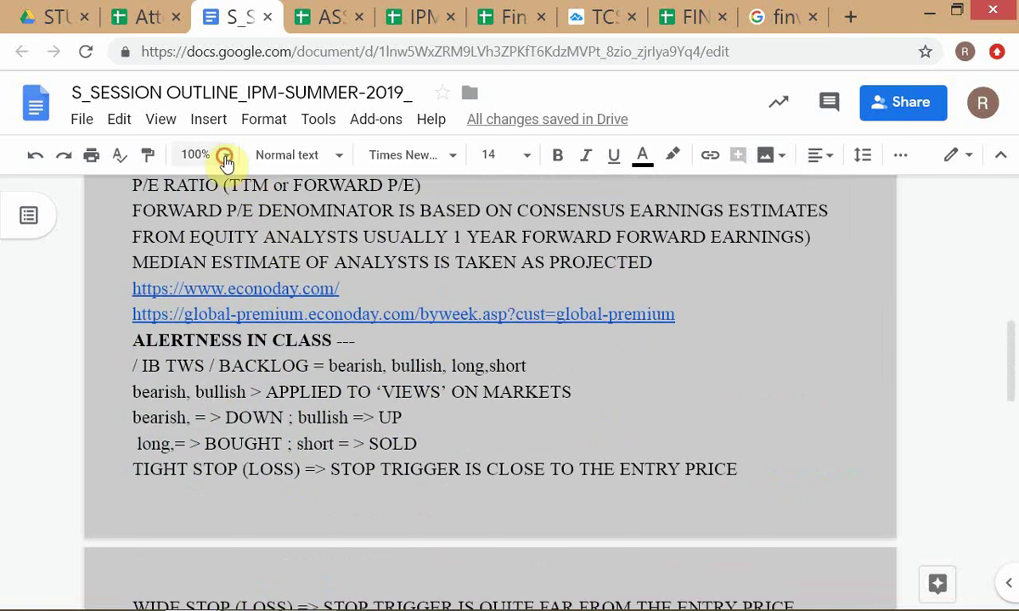
{"action": "left_click", "coordinate": [226, 156]}
{"action": "type", "text": "115"}
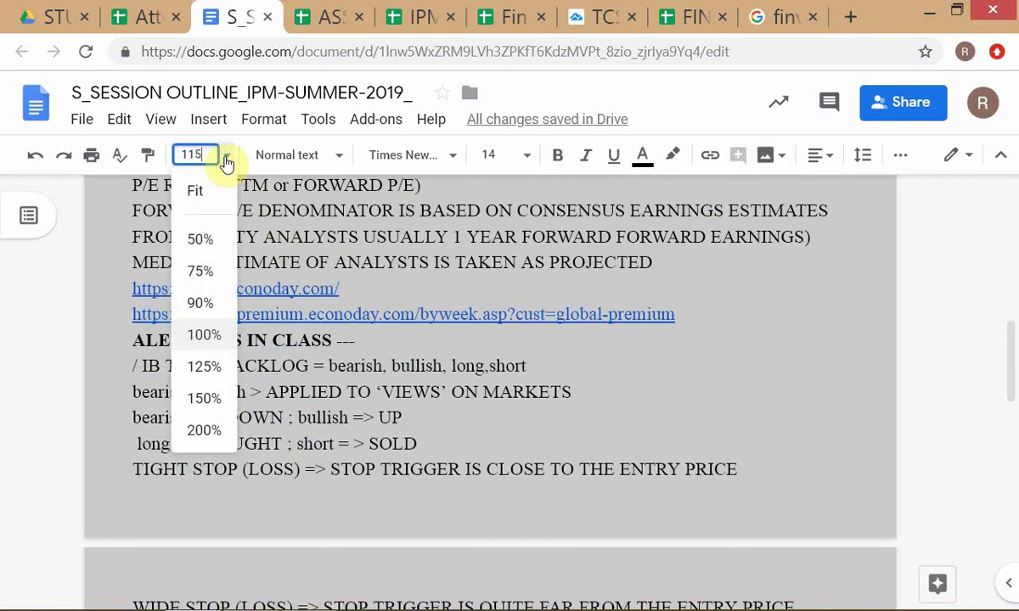
{"action": "key", "text": "Return"}
Step: Add a 24/7 date line at the end of the session outline, with an asterisk line and an empty line above it
{"action": "key", "text": "Down"}
{"action": "key", "text": "Down"}
{"action": "key", "text": "Down"}
{"action": "key", "text": "Down"}
{"action": "key", "text": "Down"}
{"action": "key", "text": "Down"}
{"action": "key", "text": "Down"}
{"action": "key", "text": "Down"}
{"action": "key", "text": "Down"}
{"action": "key", "text": "Down"}
{"action": "key", "text": "Down"}
{"action": "key", "text": "Down"}
{"action": "key", "text": "Down"}
{"action": "key", "text": "Down"}
{"action": "key", "text": "Down"}
{"action": "key", "text": "Down"}
{"action": "key", "text": "Down"}
{"action": "key", "text": "Down"}
{"action": "key", "text": "Down"}
{"action": "key", "text": "Down"}
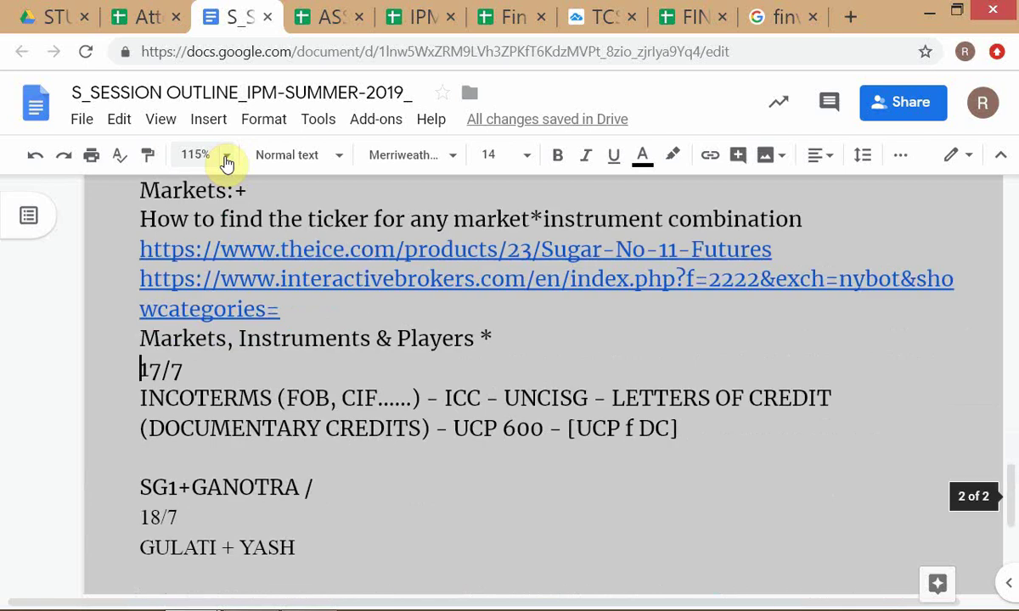
{"action": "key", "text": "Return"}
{"action": "type", "text": "*"}
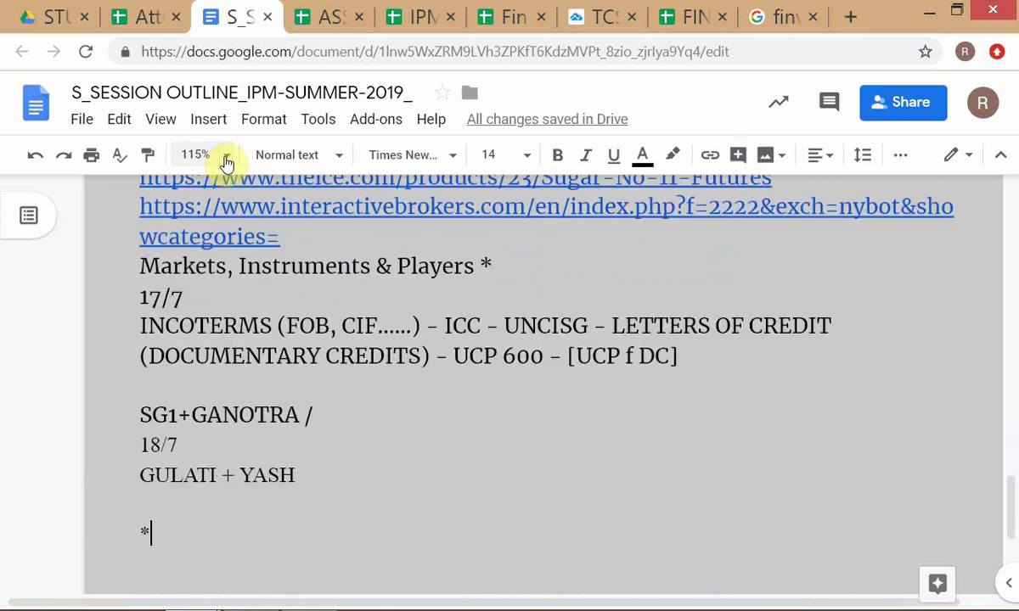
{"action": "key", "text": "Up"}
{"action": "type", "text": "2"}
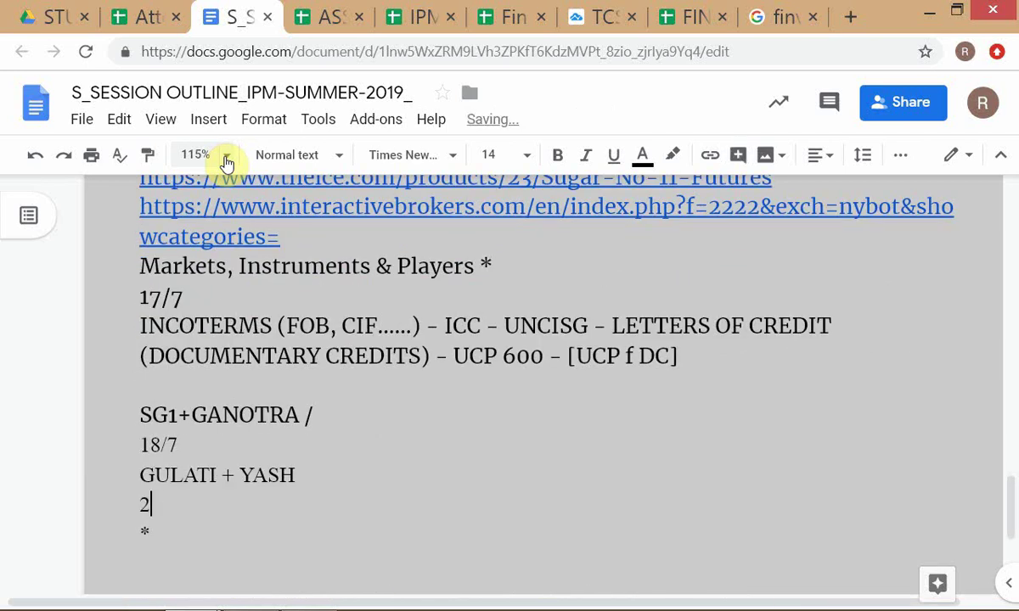
{"action": "type", "text": "4"}
{"action": "key", "text": "BackSpace"}
{"action": "type", "text": "4/7"}
{"action": "key", "text": "Return"}
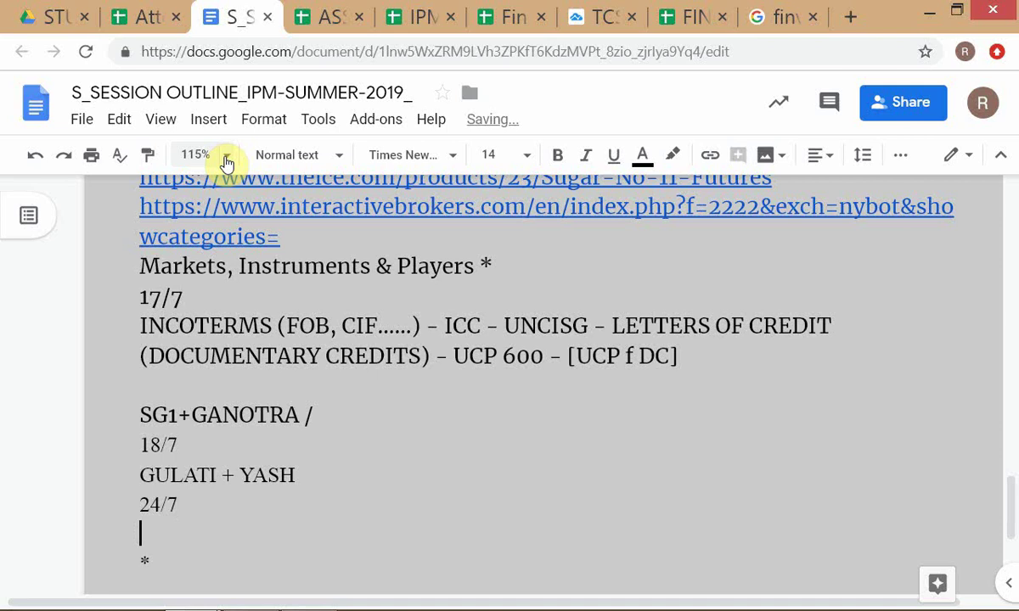
Step: Enter "PMI, CC, = SOFT DATA" below the 24/7 date line, followed by a new line
{"action": "type", "text": "PMI"}
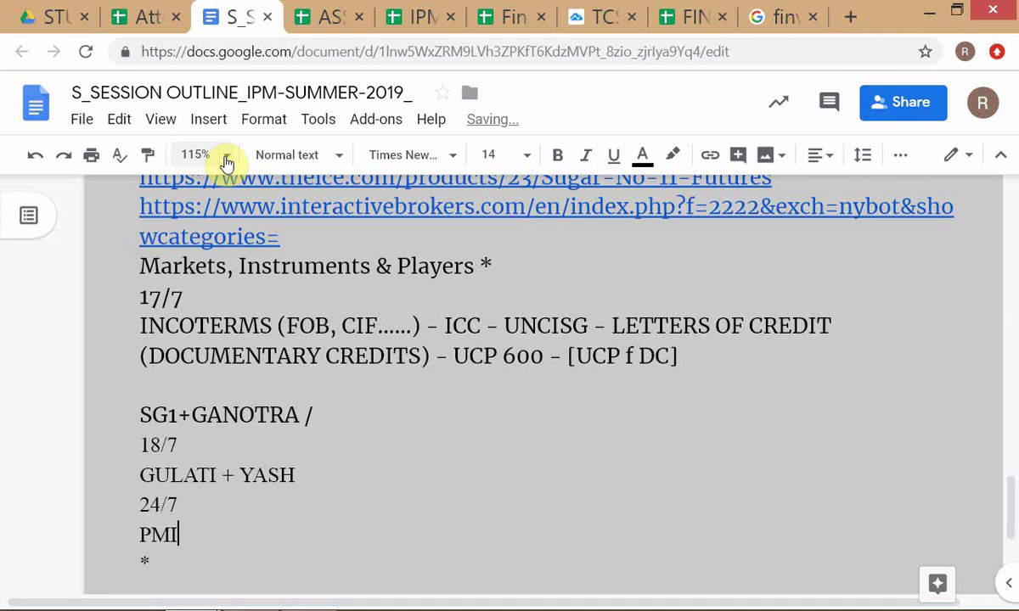
{"action": "type", "text": ", CC,"}
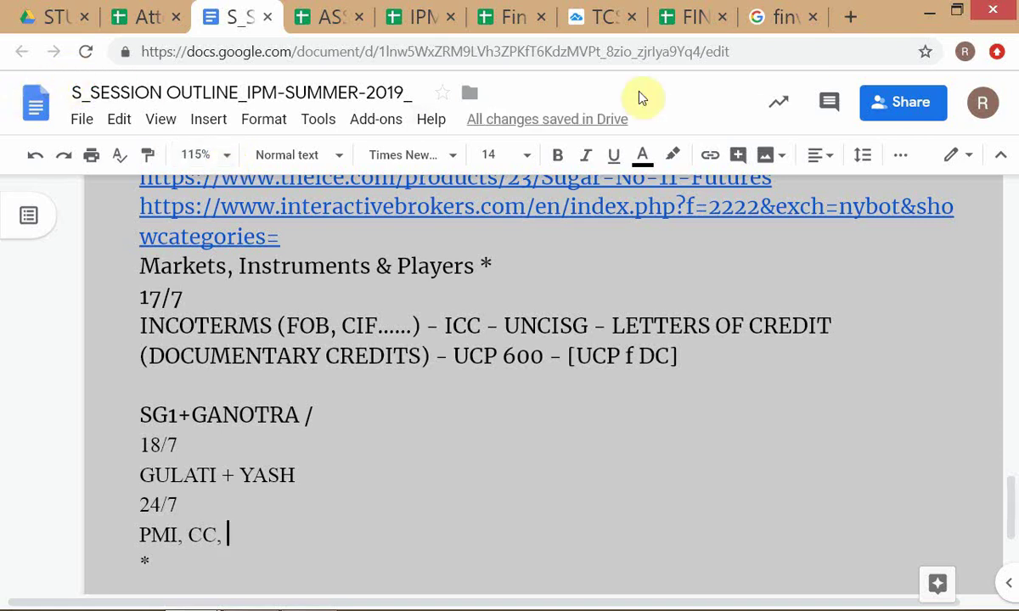
{"action": "left_click", "coordinate": [354, 456]}
{"action": "scroll", "coordinate": [354, 456], "scroll_direction": "down", "scroll_amount": 2}
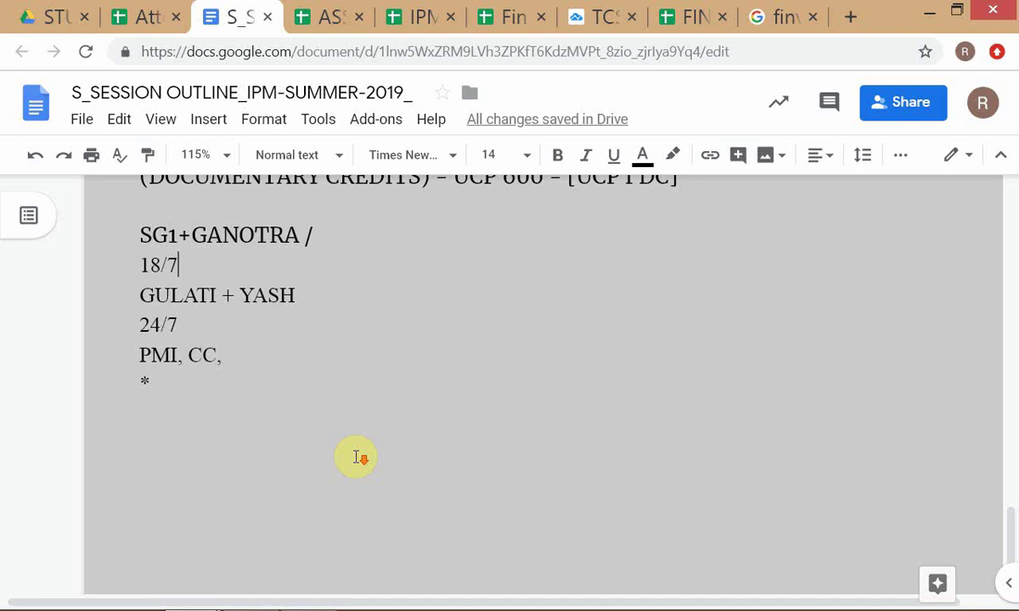
{"action": "left_click", "coordinate": [245, 319]}
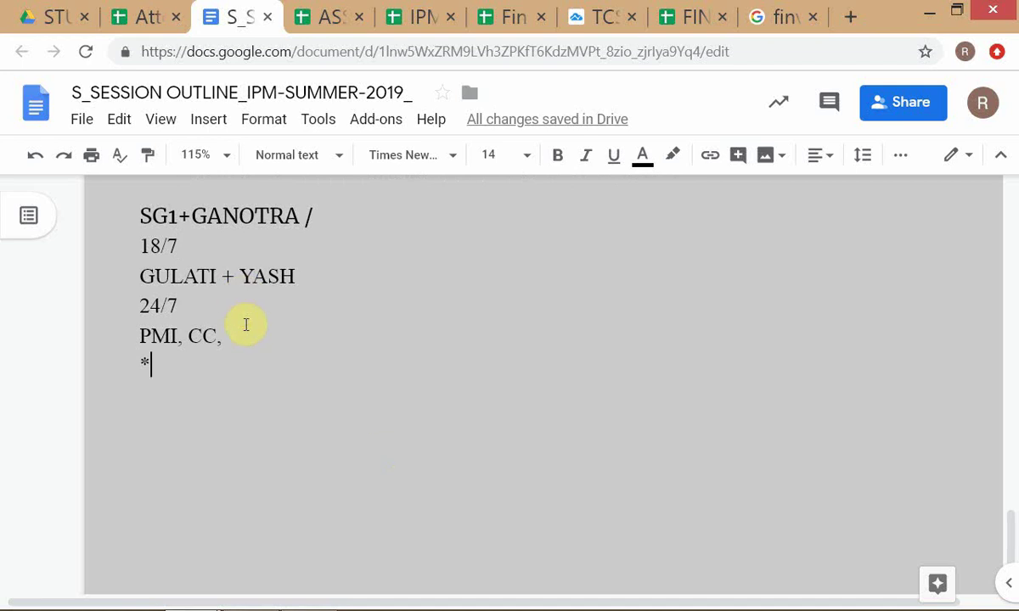
{"action": "left_click", "coordinate": [245, 325]}
{"action": "type", "text": "= SOFT "}
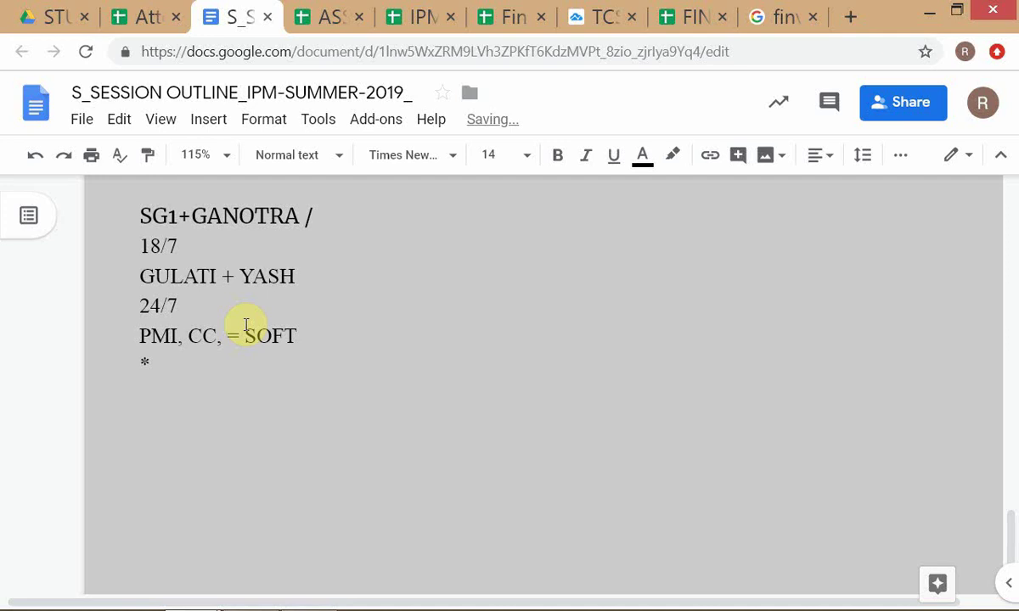
{"action": "type", "text": "DATA"}
{"action": "key", "text": "Return"}
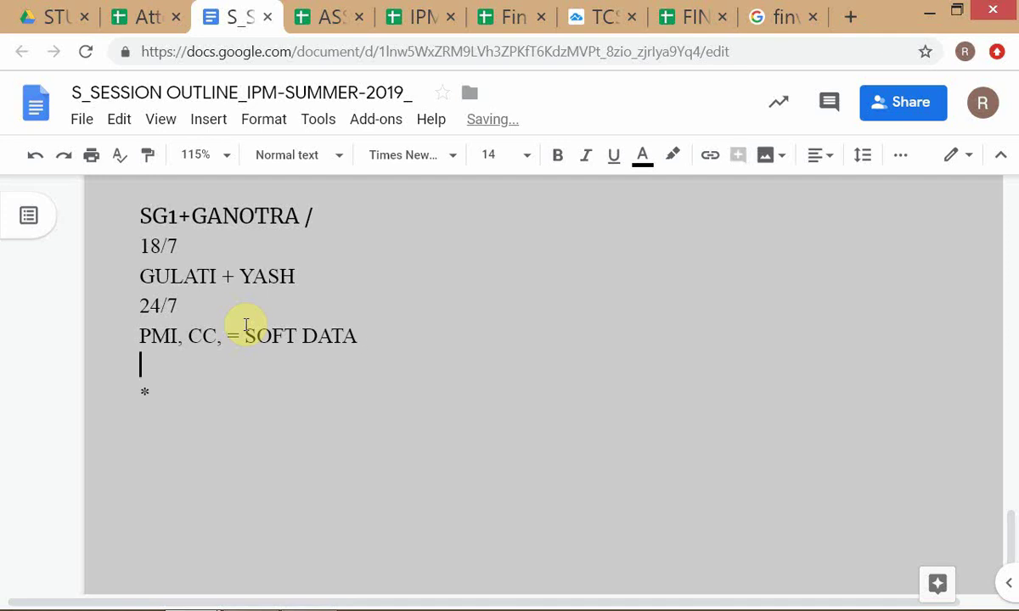
Step: Duplicate the "PMI, CC, = SOFT DATA" line directly below itself, followed by a new line
{"action": "left_click", "coordinate": [127, 343]}
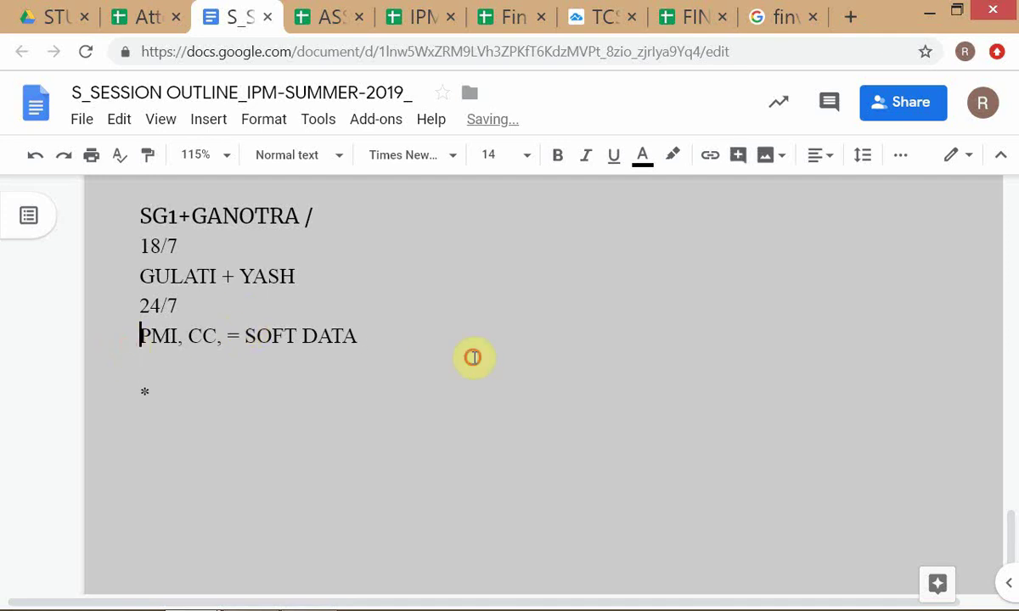
{"action": "key", "text": "shift+End"}
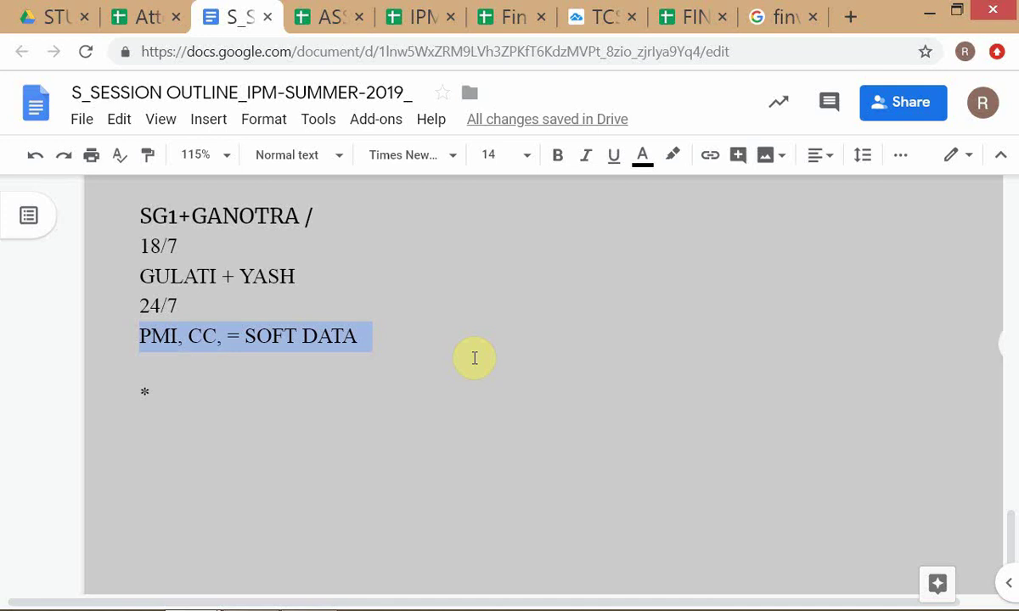
{"action": "key", "text": "ctrl+c"}
{"action": "key", "text": "Down"}
{"action": "key", "text": "ctrl+v"}
{"action": "key", "text": "Return"}
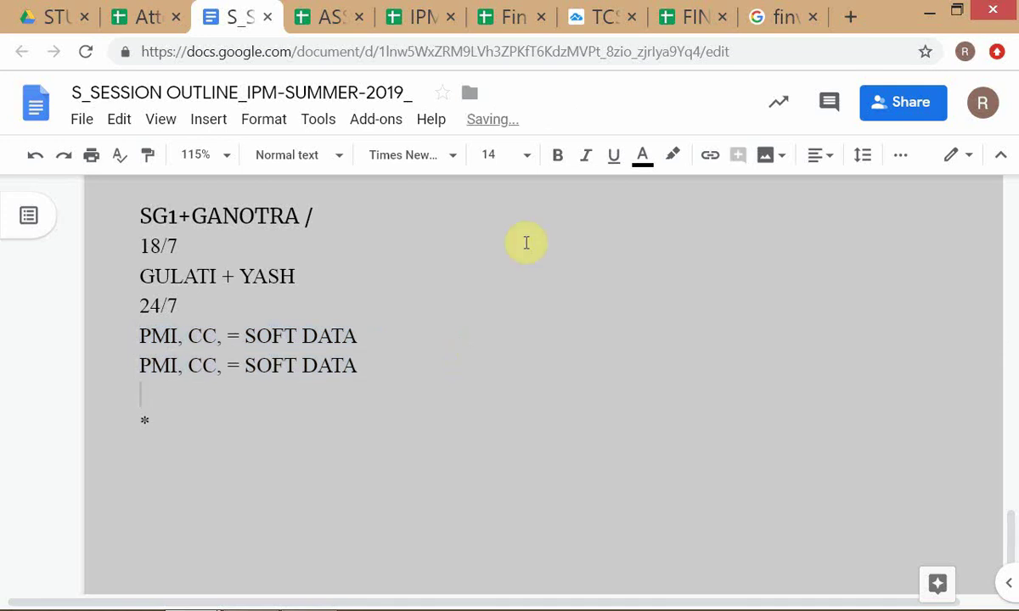
Step: Switch to the Econoday weekly calendar and examine the economic events listed for Monday Jul 29 to Friday Aug 2
{"action": "key", "text": "alt+Tab"}
{"action": "key", "text": "alt+Tab"}
{"action": "key", "text": "alt+Tab"}
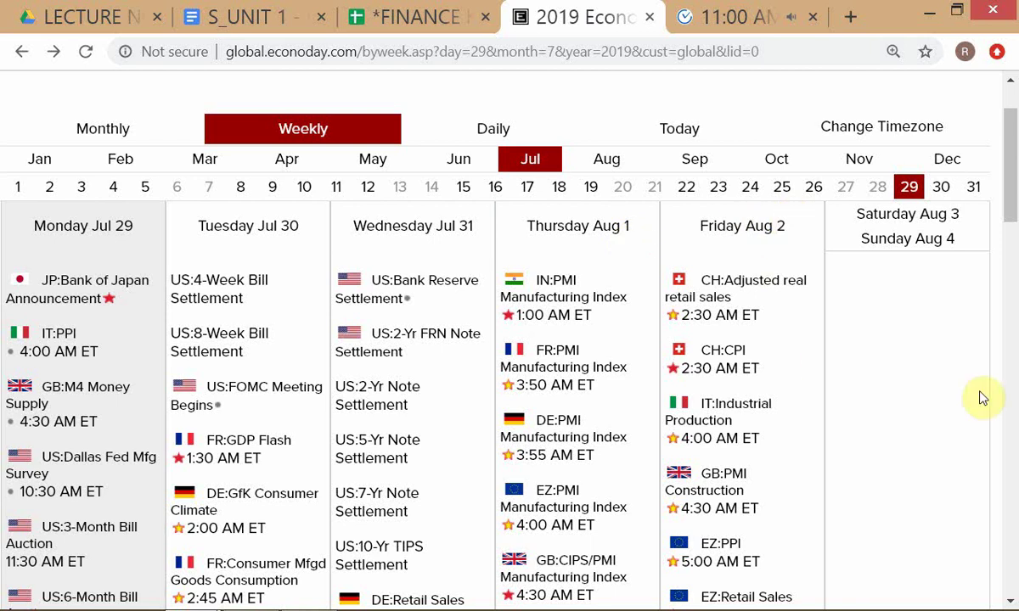
{"action": "left_click", "coordinate": [720, 196]}
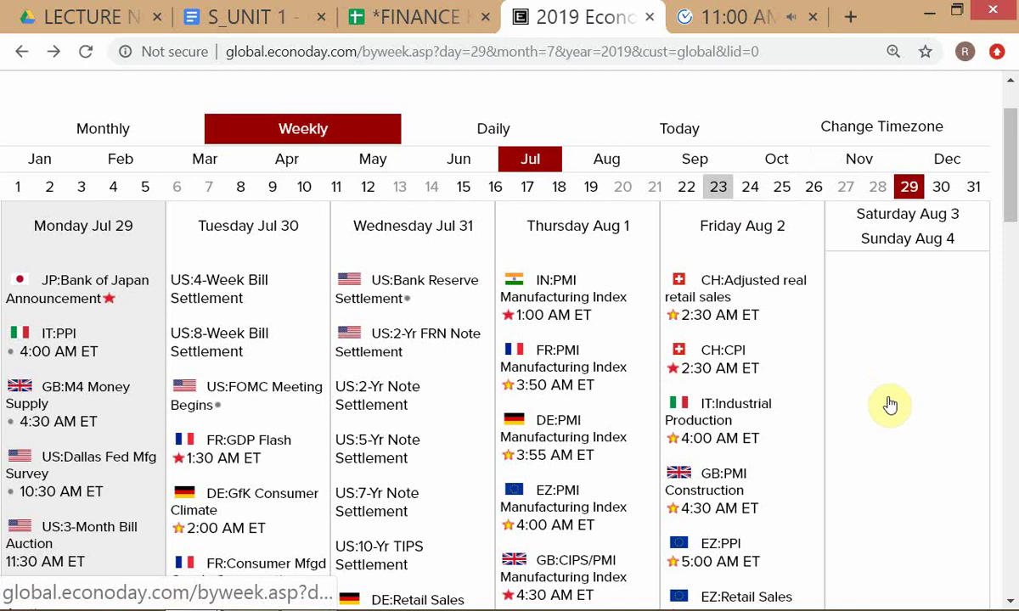
{"action": "scroll", "coordinate": [890, 404], "scroll_direction": "down", "scroll_amount": 2}
{"action": "scroll", "coordinate": [890, 404], "scroll_direction": "down", "scroll_amount": 2}
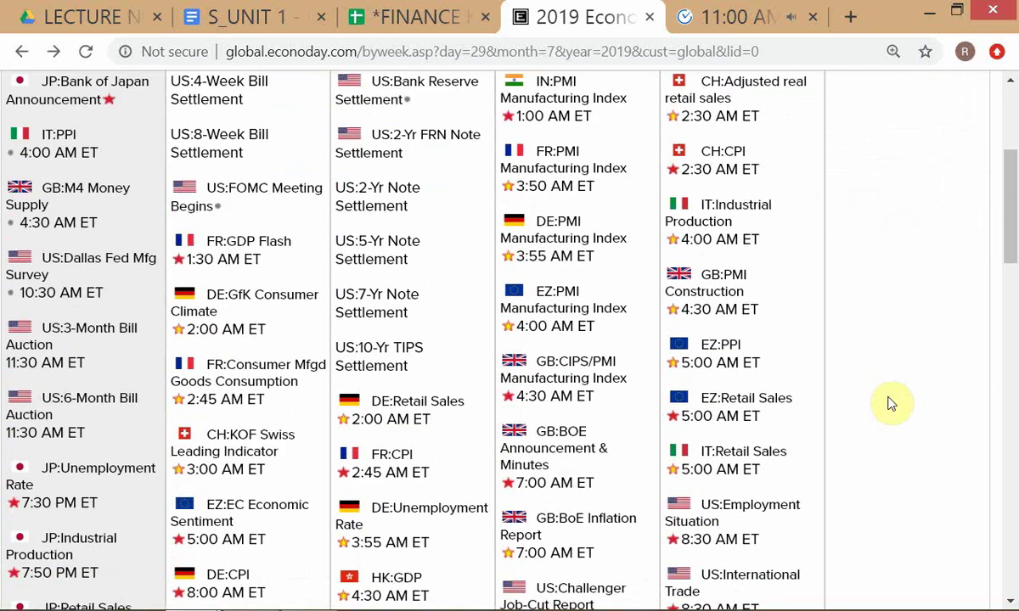
{"action": "scroll", "coordinate": [889, 405], "scroll_direction": "up", "scroll_amount": 3}
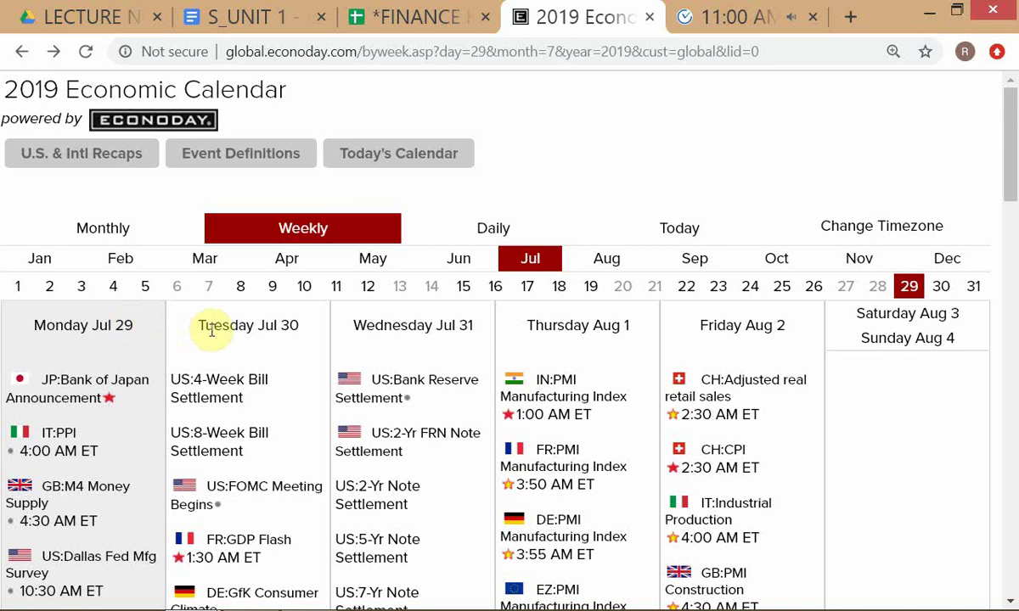
{"action": "scroll", "coordinate": [522, 349], "scroll_direction": "down", "scroll_amount": 4}
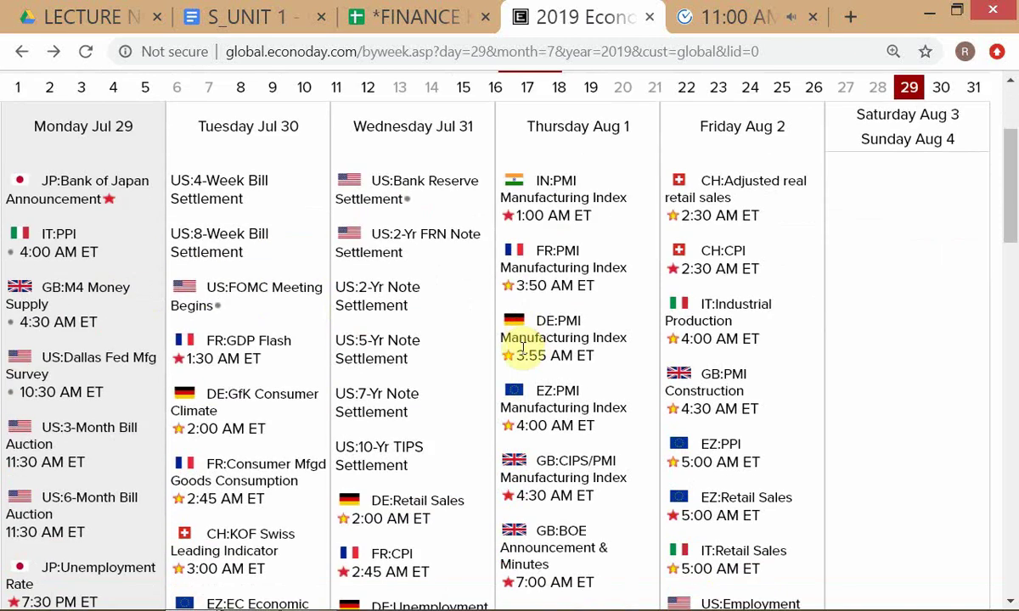
{"action": "scroll", "coordinate": [526, 346], "scroll_direction": "down", "scroll_amount": 2}
{"action": "scroll", "coordinate": [524, 350], "scroll_direction": "up", "scroll_amount": 2}
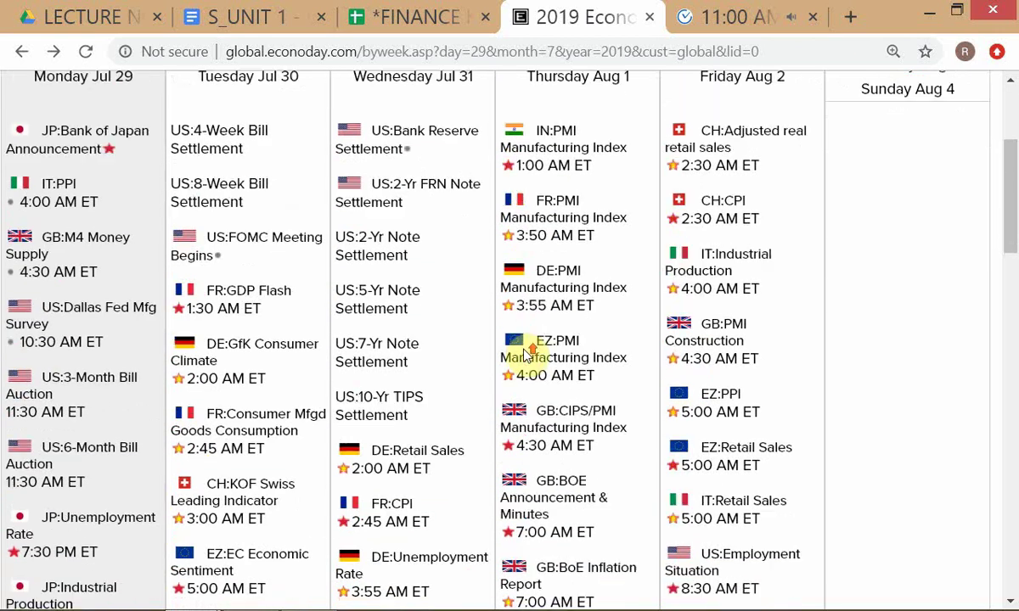
{"action": "scroll", "coordinate": [524, 350], "scroll_direction": "down", "scroll_amount": 2}
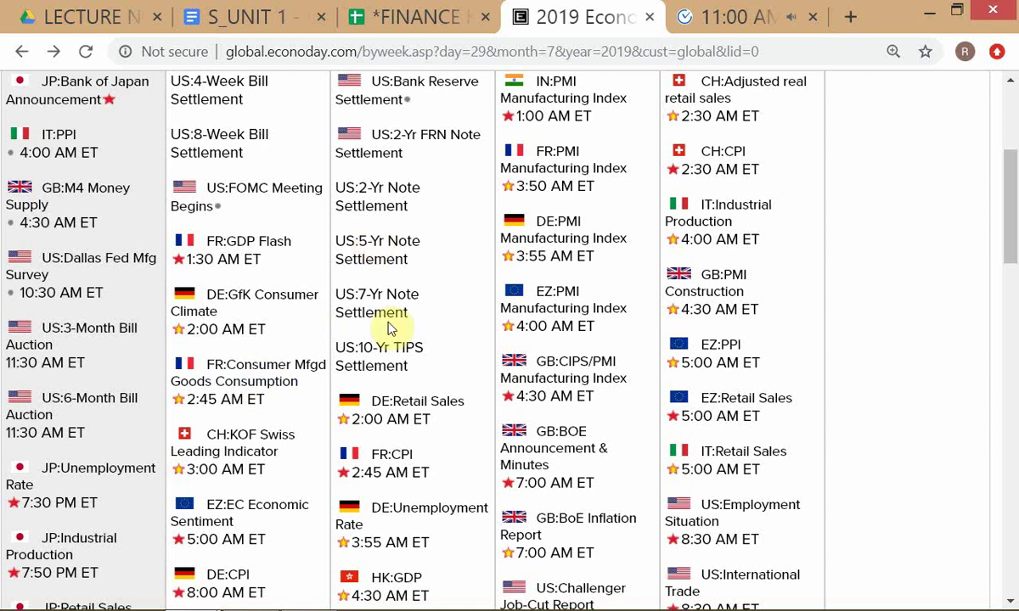
{"action": "scroll", "coordinate": [775, 361], "scroll_direction": "down", "scroll_amount": 2}
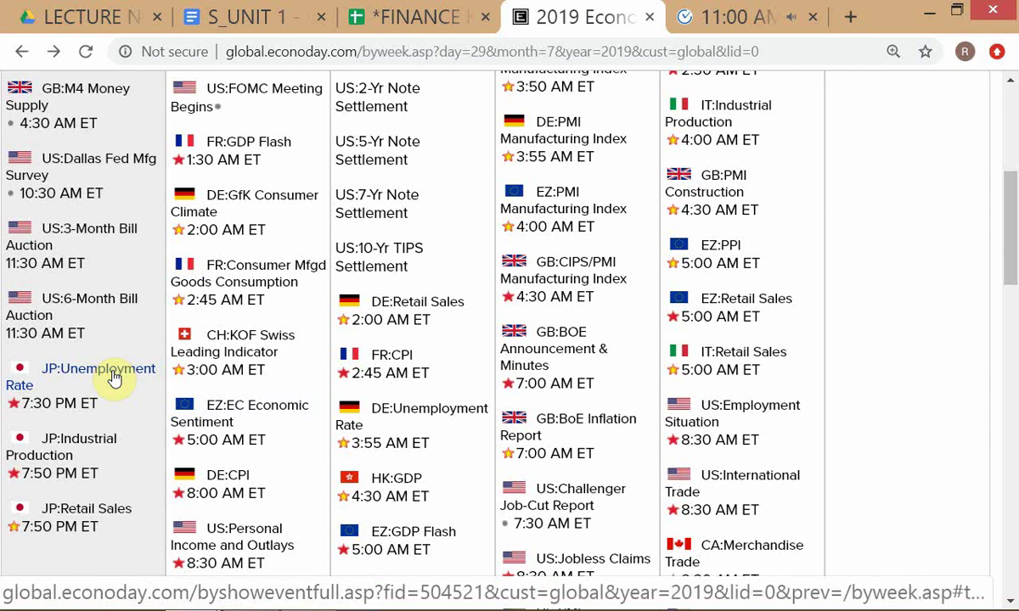
{"action": "scroll", "coordinate": [114, 378], "scroll_direction": "down", "scroll_amount": 1}
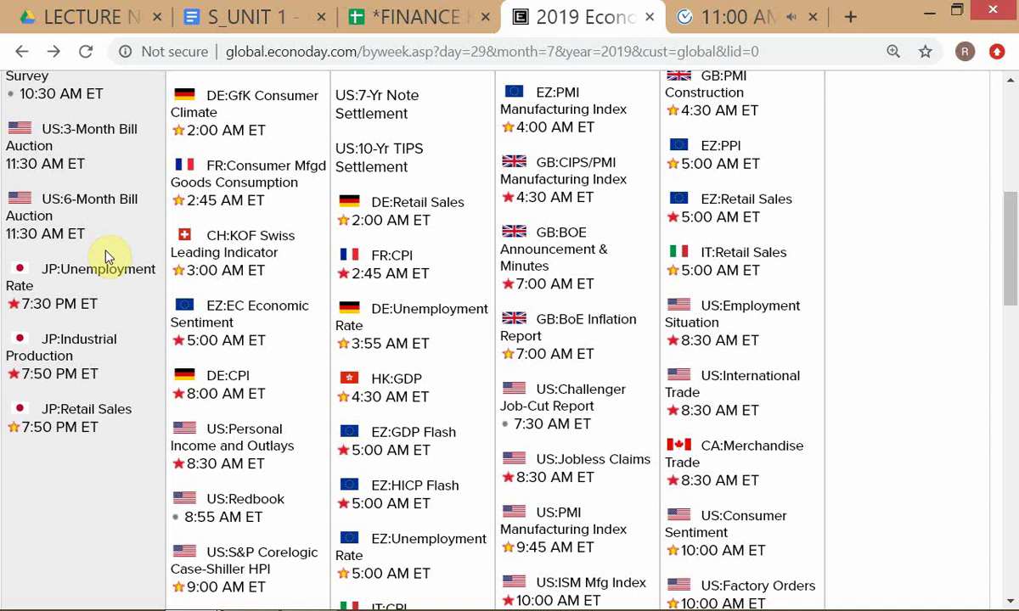
Step: In the session outline, replace "PMI, CC" in the duplicated SOFT DATA line with "GDP, IND. PROD ....." and add "...." after CC in the line above
{"action": "key", "text": "alt+Tab"}
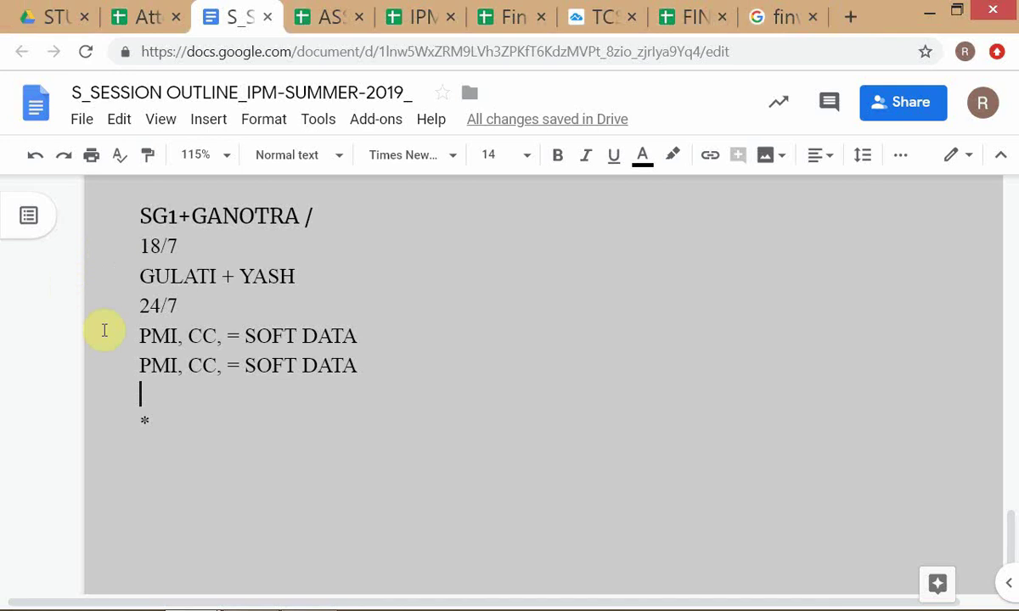
{"action": "left_click", "coordinate": [128, 374]}
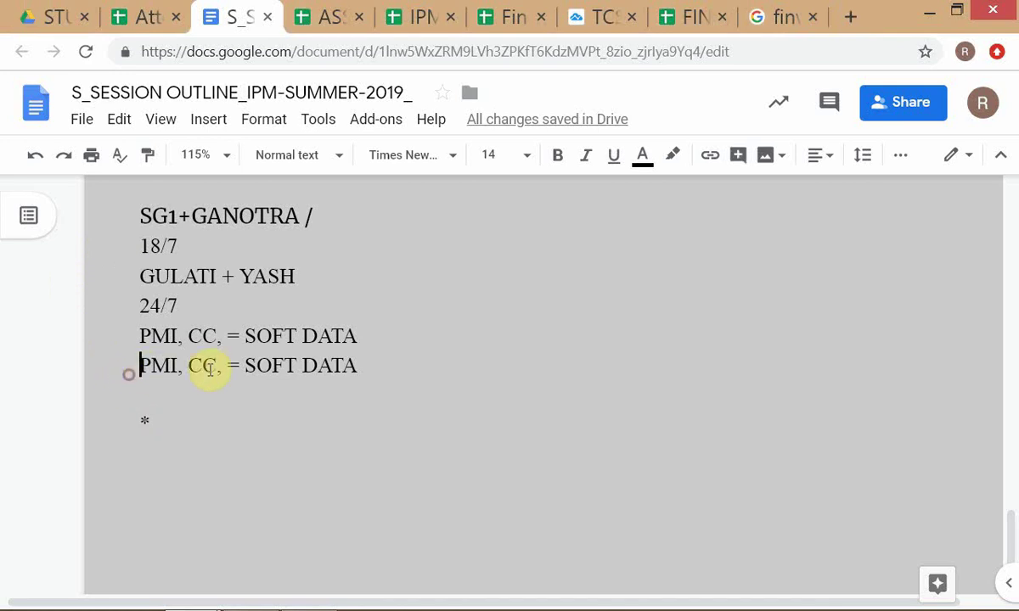
{"action": "left_click_drag", "start_coordinate": [210, 368], "coordinate": [217, 367]}
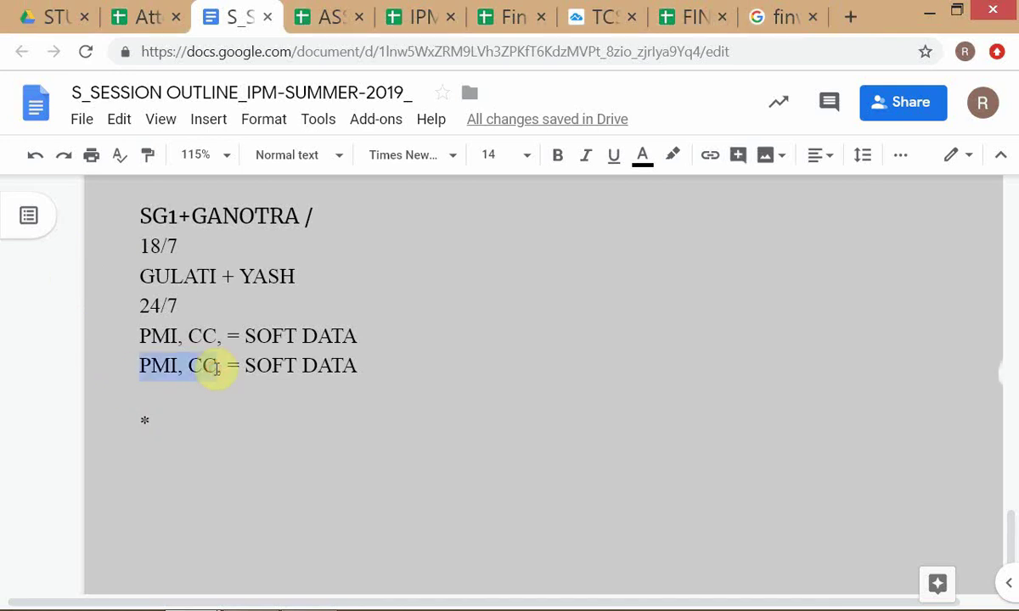
{"action": "type", "text": "GB"}
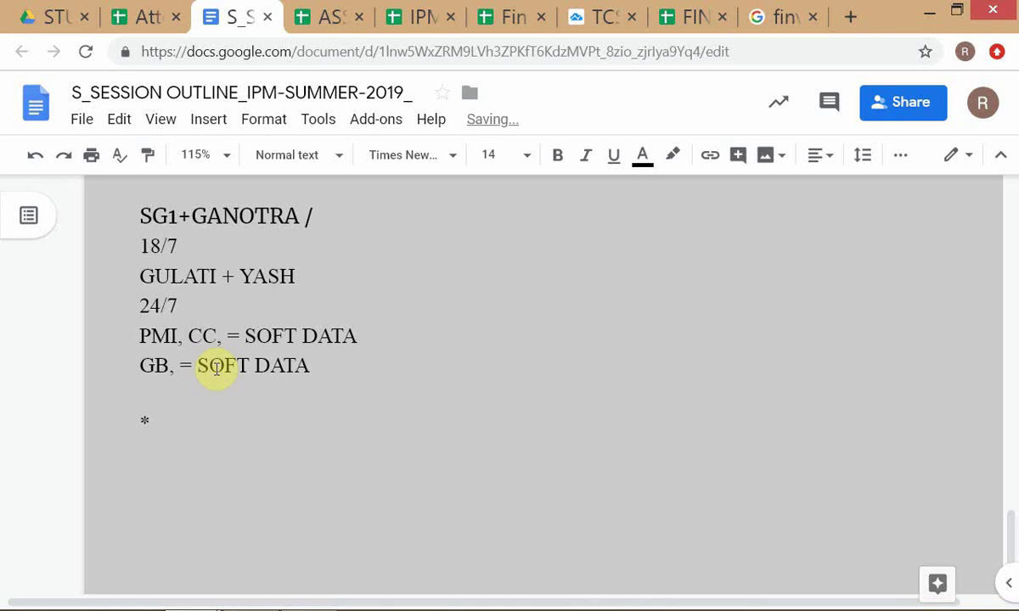
{"action": "key", "text": "BackSpace"}
{"action": "type", "text": "D"}
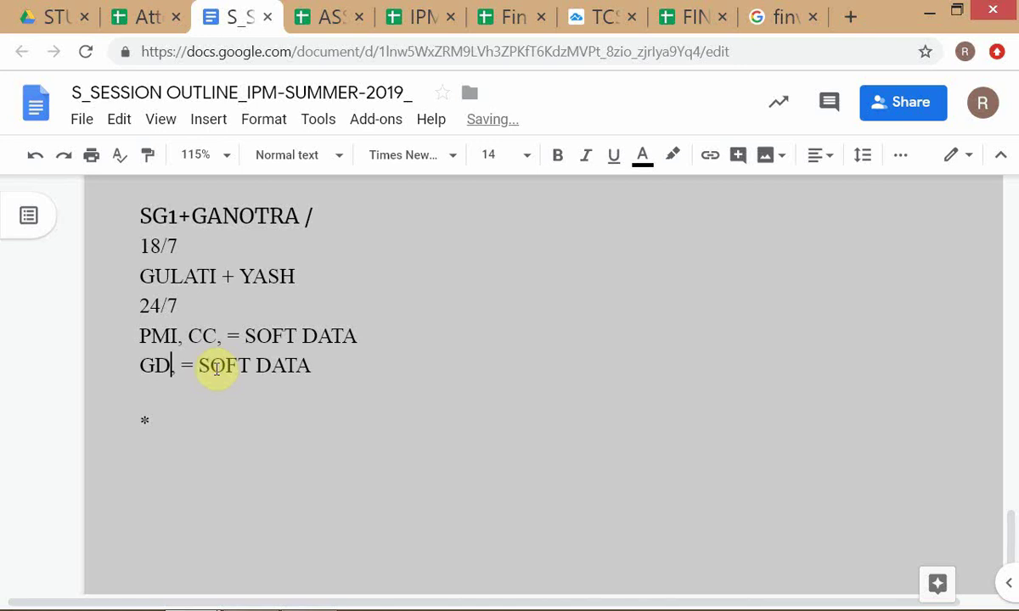
{"action": "type", "text": "P, "}
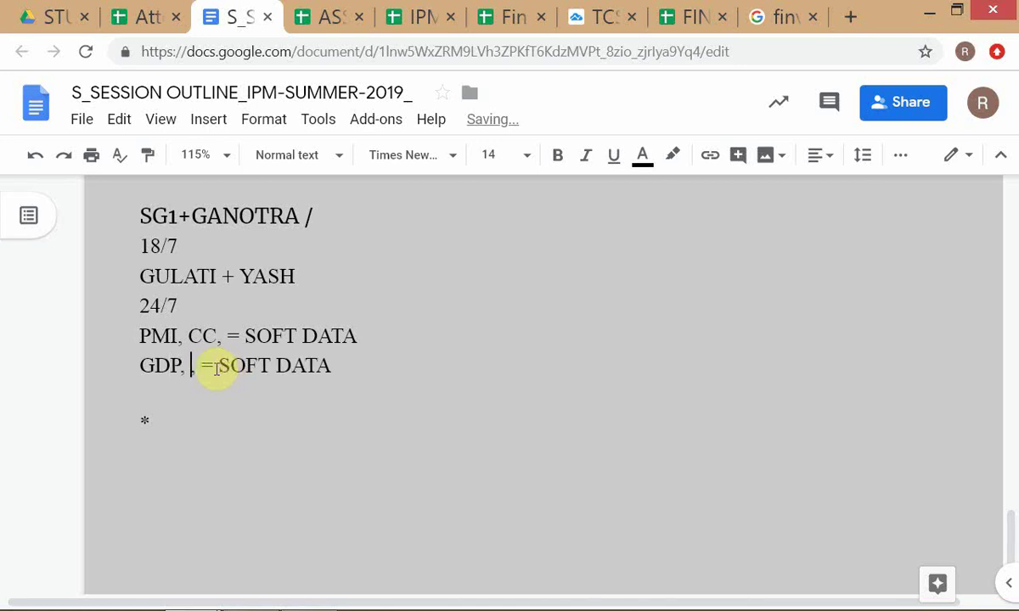
{"action": "type", "text": "IND. "}
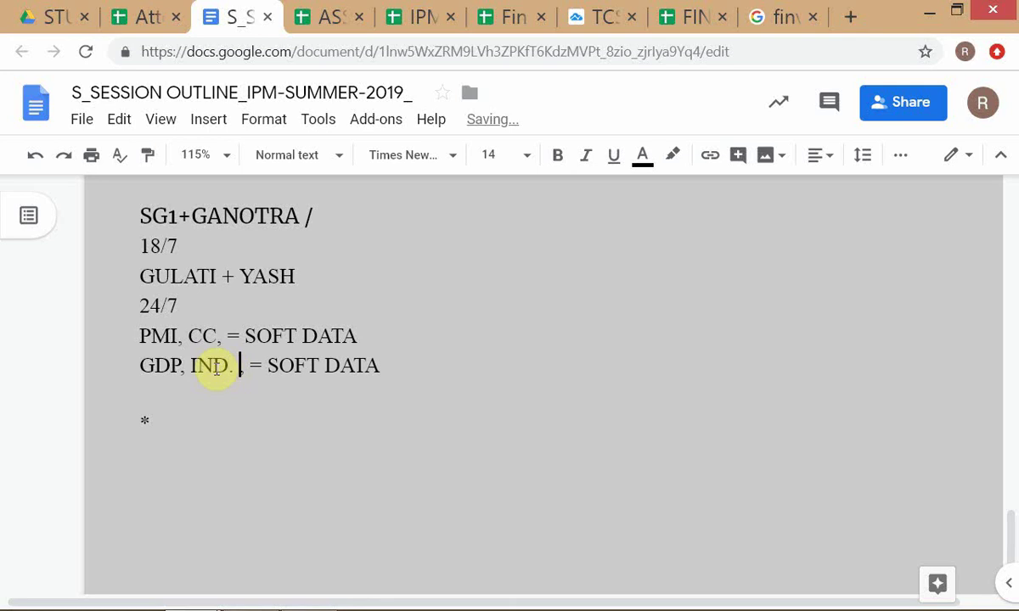
{"action": "type", "text": "PROD "}
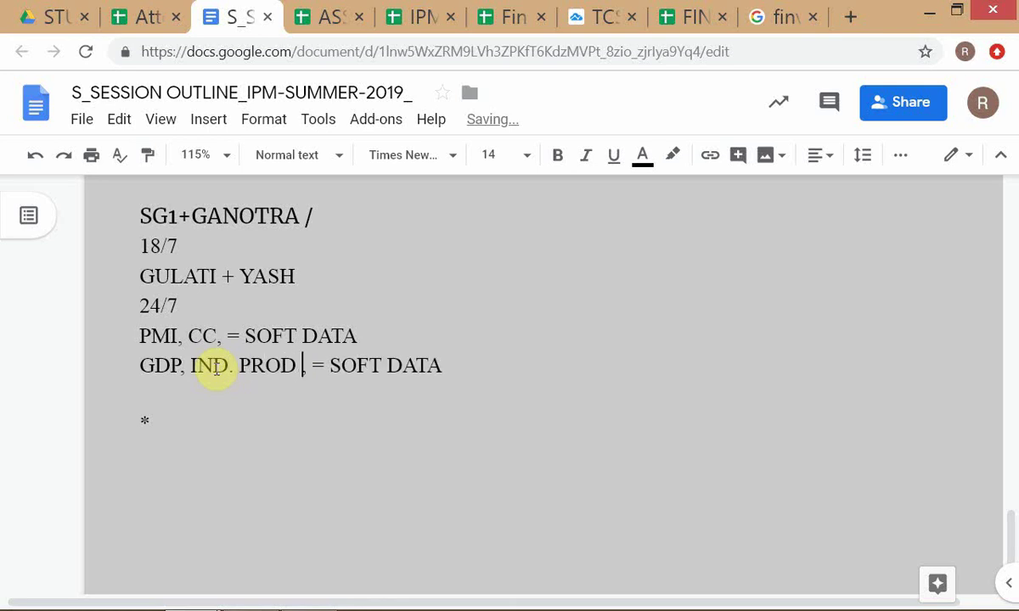
{"action": "type", "text": ".."}
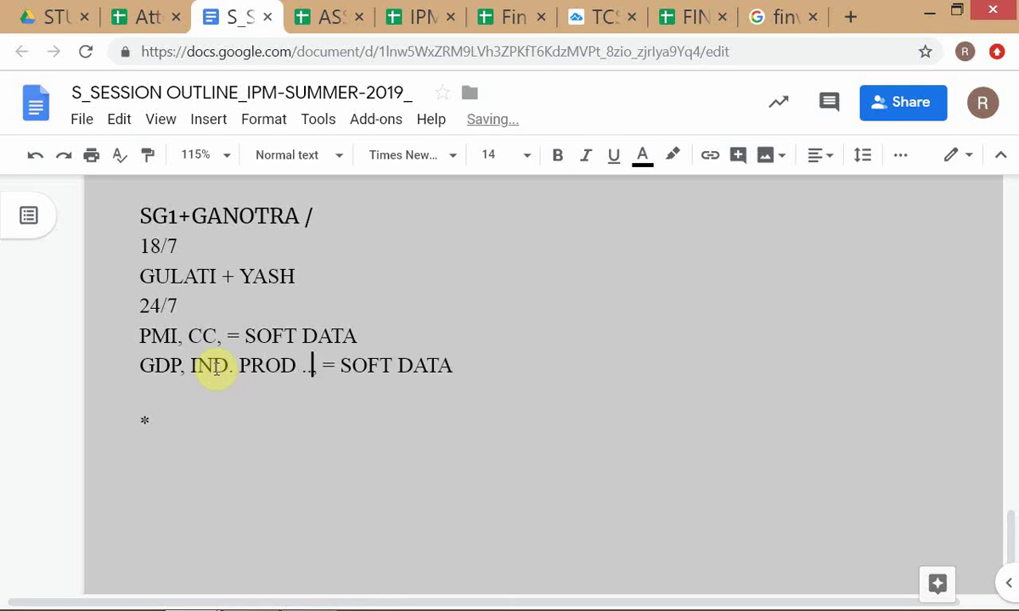
{"action": "type", "text": "...,"}
{"action": "left_click", "coordinate": [214, 338]}
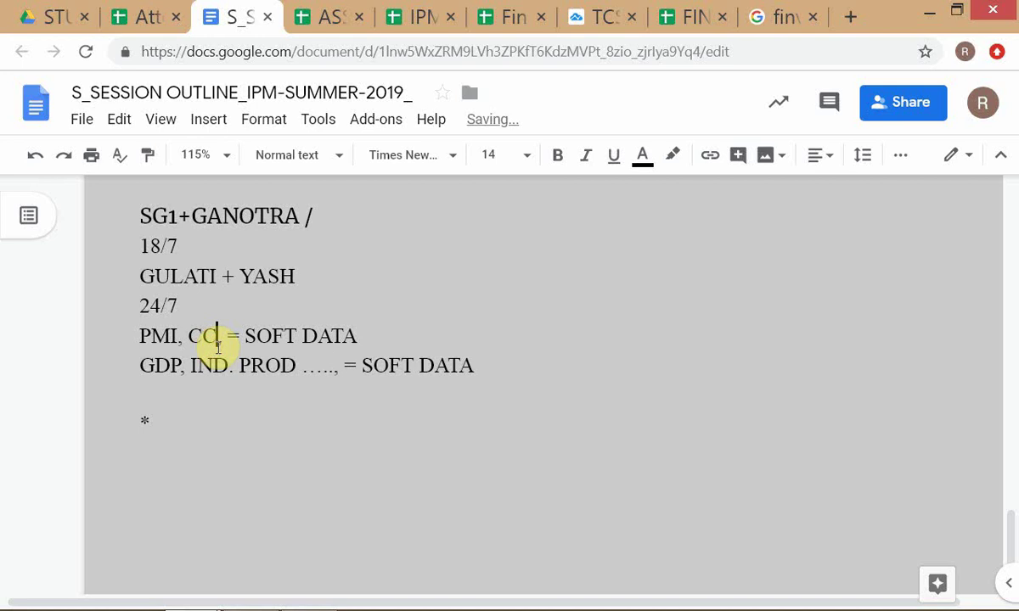
{"action": "type", "text": "...."}
Step: Return to the Econoday weekly calendar and examine the full event list from Monday Jul 29 through the Aug 3–4 weekend
{"action": "key", "text": "alt+Tab"}
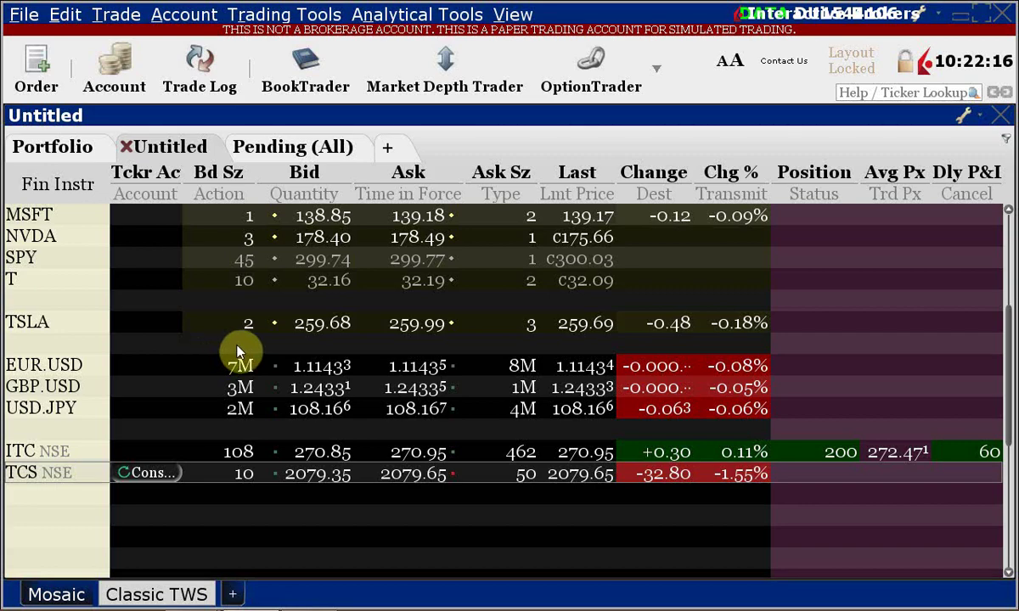
{"action": "key", "text": "alt+Tab"}
{"action": "scroll", "coordinate": [933, 293], "scroll_direction": "up", "scroll_amount": 5}
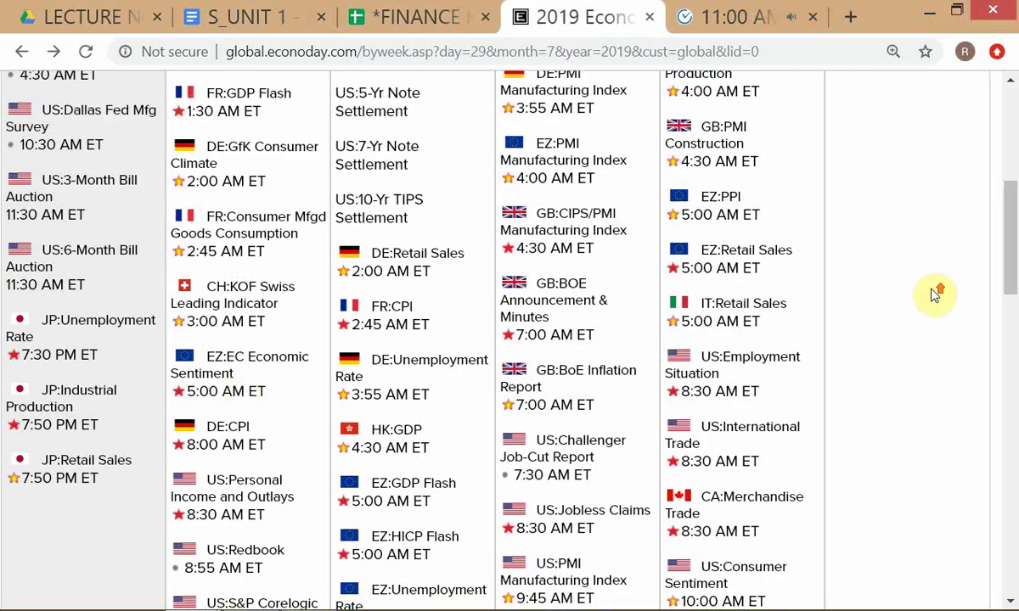
{"action": "scroll", "coordinate": [933, 294], "scroll_direction": "down", "scroll_amount": 2}
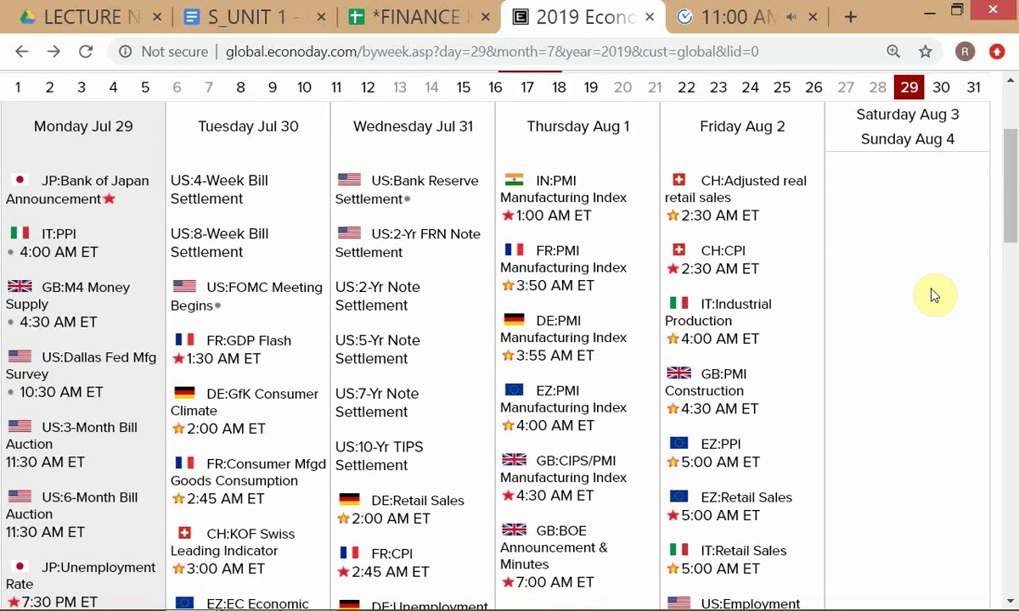
{"action": "scroll", "coordinate": [894, 375], "scroll_direction": "up", "scroll_amount": 2}
{"action": "scroll", "coordinate": [894, 375], "scroll_direction": "down", "scroll_amount": 2}
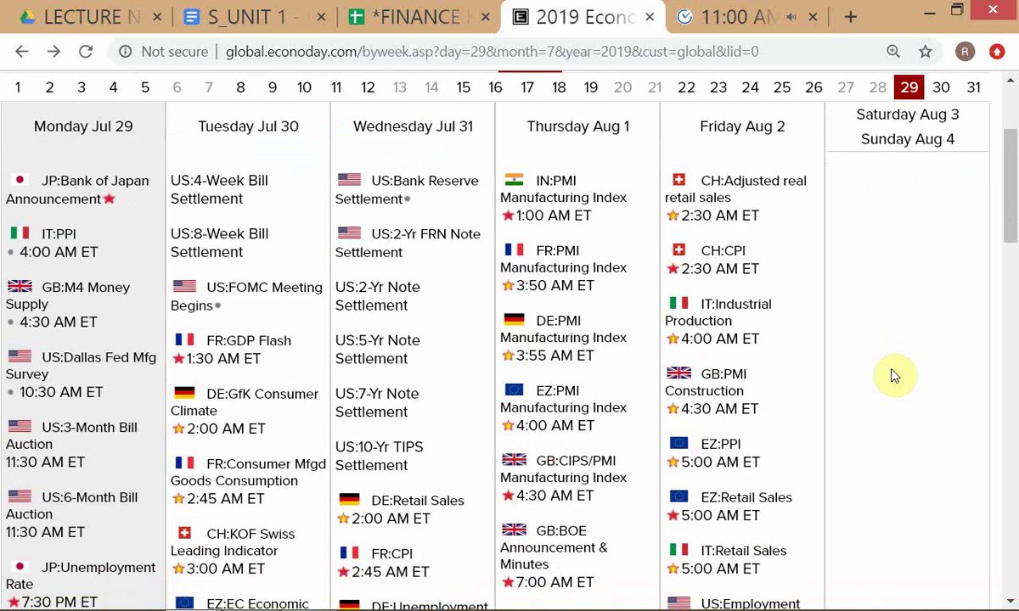
{"action": "scroll", "coordinate": [101, 286], "scroll_direction": "down", "scroll_amount": 4}
{"action": "scroll", "coordinate": [101, 286], "scroll_direction": "up", "scroll_amount": 4}
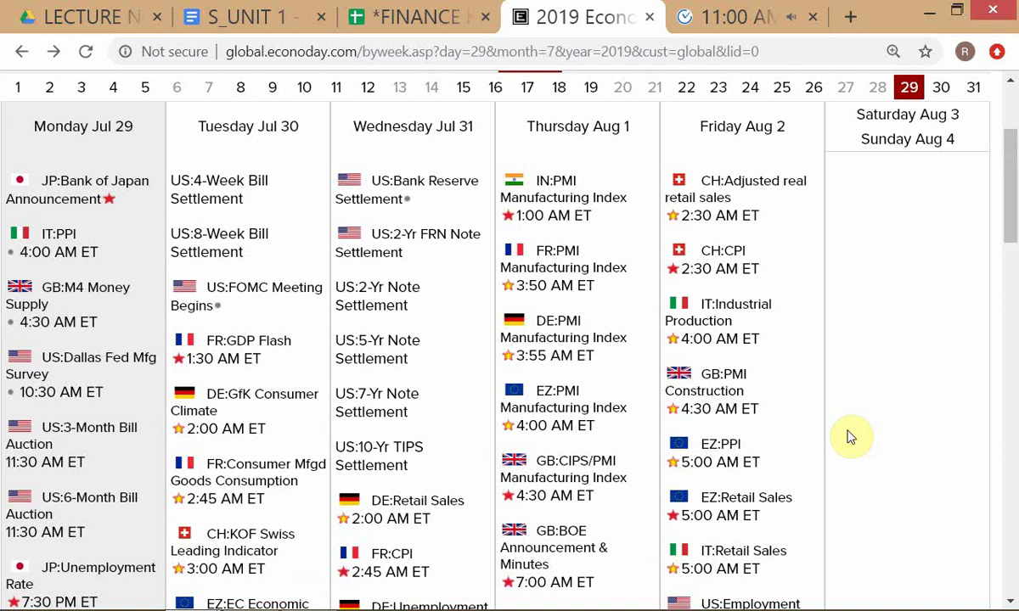
{"action": "scroll", "coordinate": [848, 432], "scroll_direction": "down", "scroll_amount": 2}
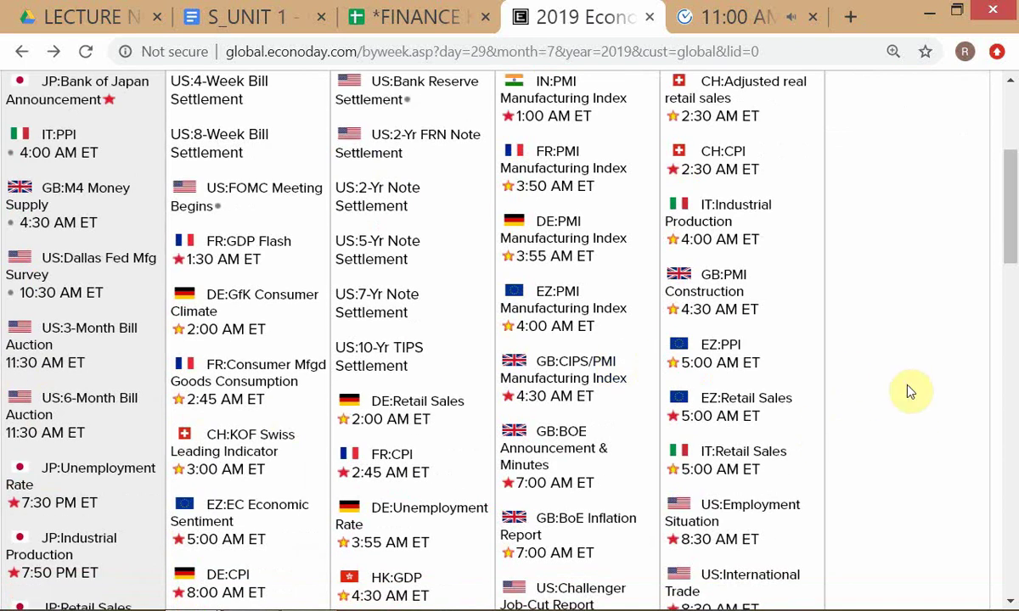
{"action": "scroll", "coordinate": [909, 391], "scroll_direction": "down", "scroll_amount": 2}
{"action": "scroll", "coordinate": [904, 391], "scroll_direction": "up", "scroll_amount": 4}
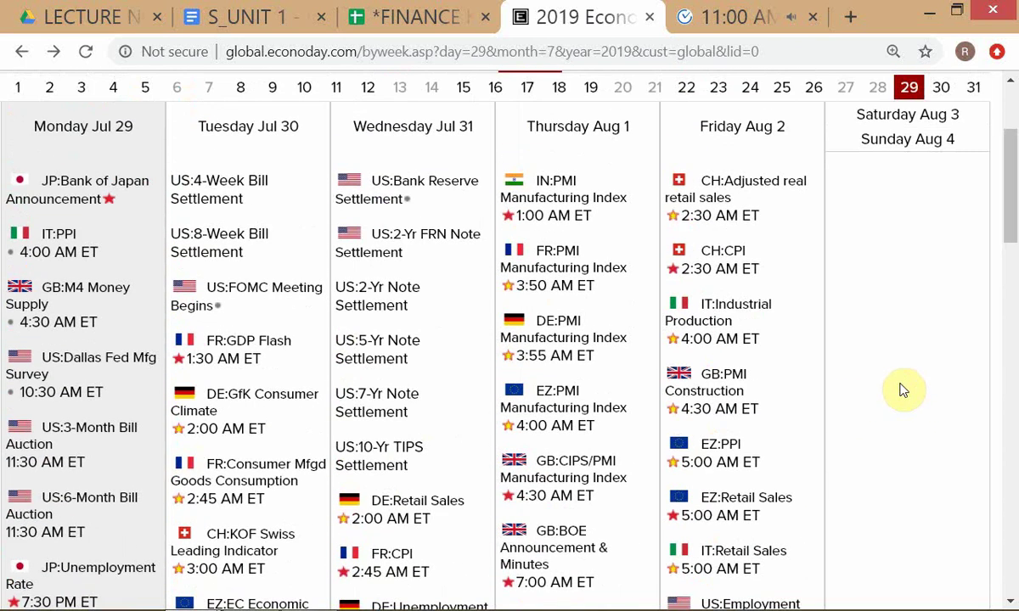
{"action": "scroll", "coordinate": [903, 391], "scroll_direction": "down", "scroll_amount": 3}
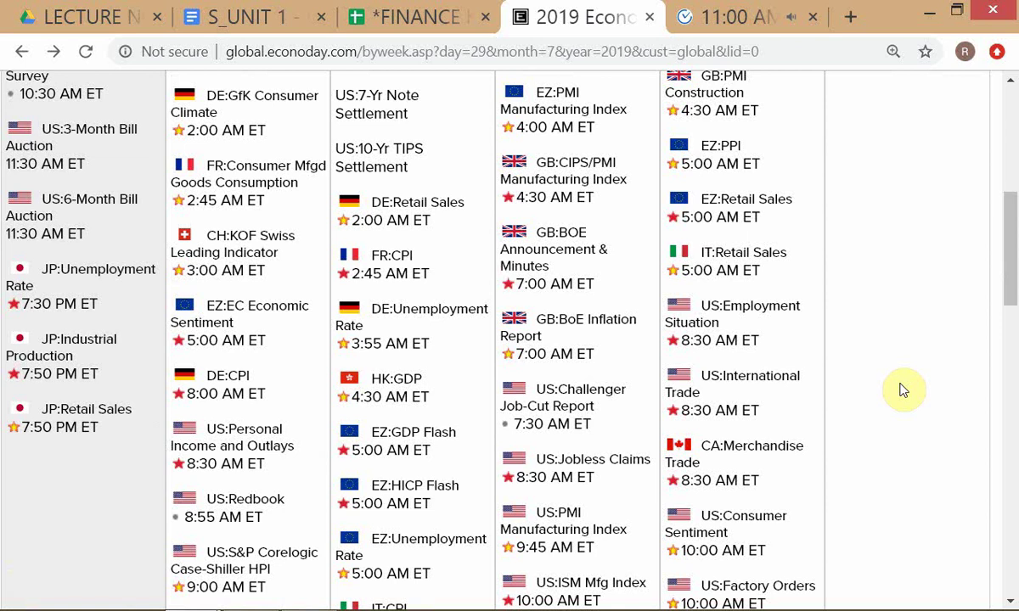
{"action": "scroll", "coordinate": [904, 390], "scroll_direction": "down", "scroll_amount": 5}
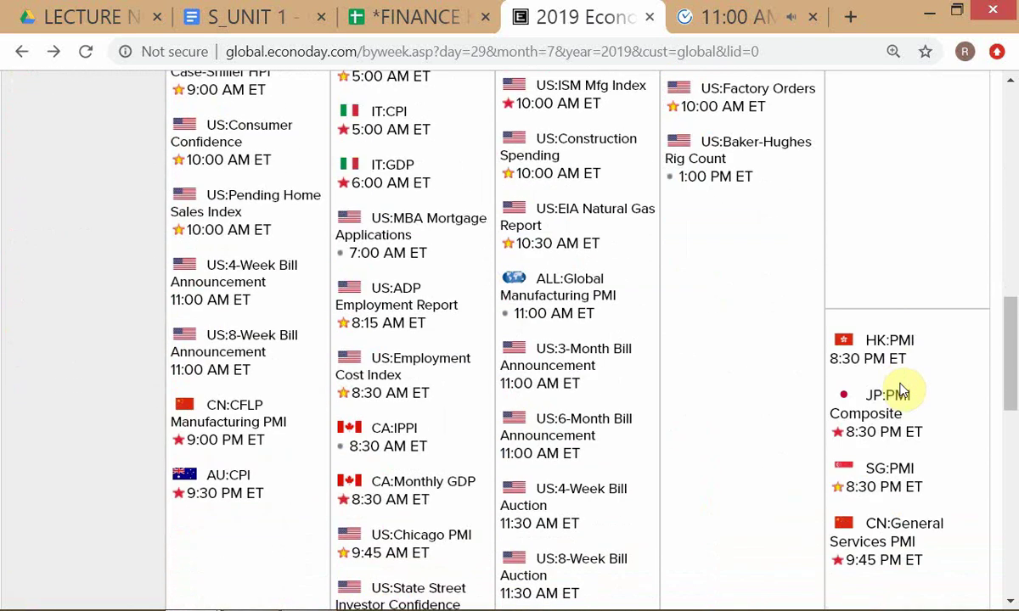
{"action": "scroll", "coordinate": [903, 390], "scroll_direction": "down", "scroll_amount": 1}
{"action": "scroll", "coordinate": [887, 386], "scroll_direction": "down", "scroll_amount": 3}
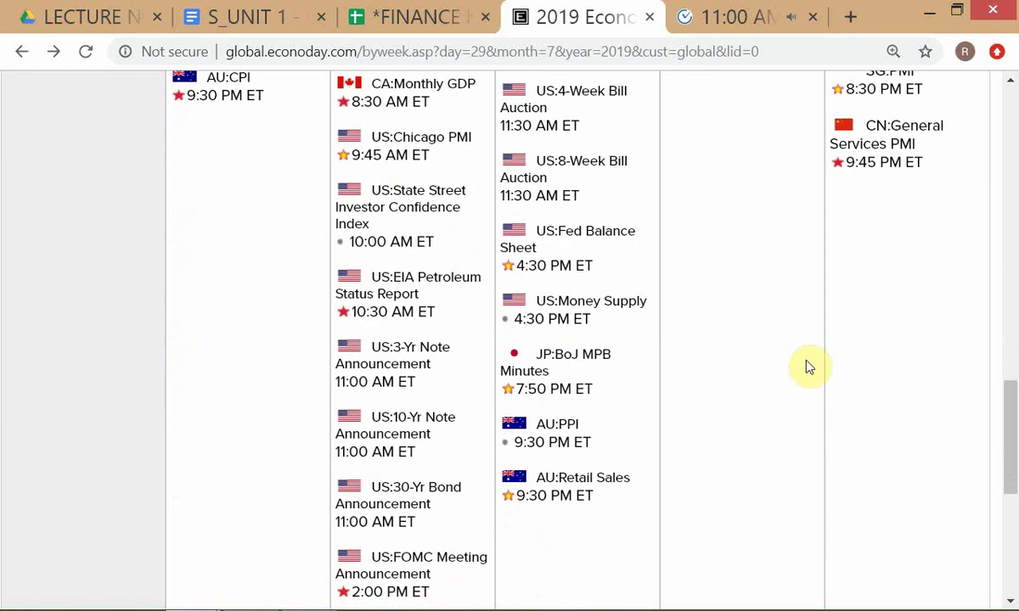
{"action": "scroll", "coordinate": [768, 365], "scroll_direction": "down", "scroll_amount": 1}
{"action": "scroll", "coordinate": [756, 364], "scroll_direction": "down", "scroll_amount": 2}
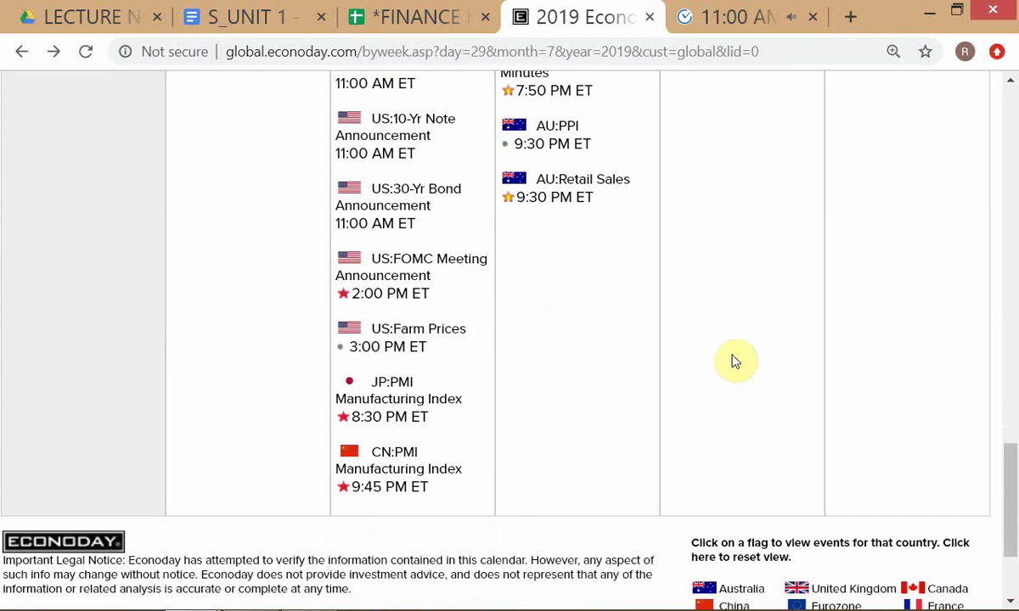
Step: Try to open the US FOMC Meeting Announcement event listed under Wednesday Jul 31, and look over the other calendar events
{"action": "left_click", "coordinate": [404, 279]}
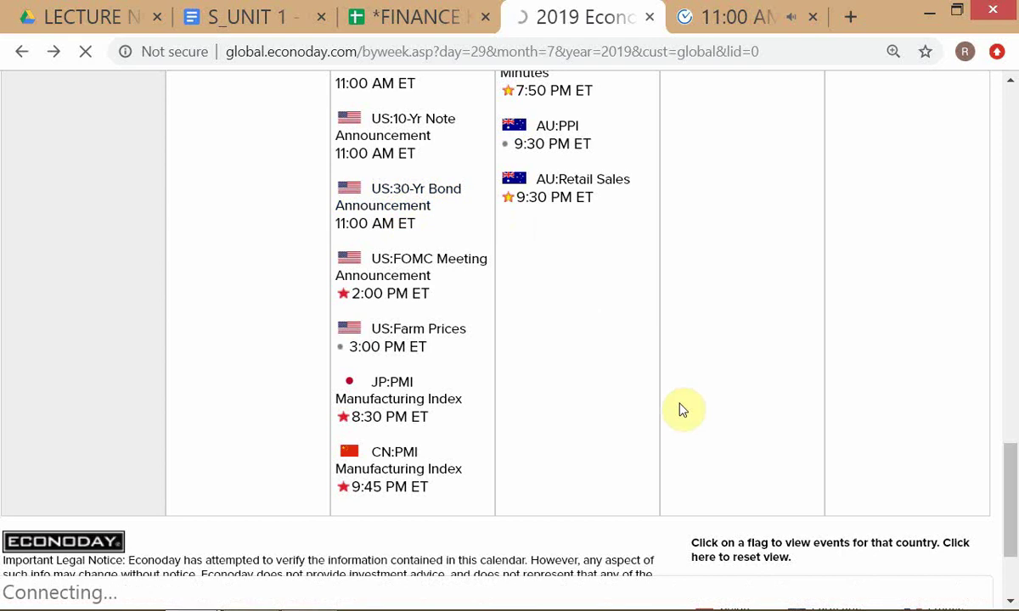
{"action": "scroll", "coordinate": [680, 409], "scroll_direction": "up", "scroll_amount": 3}
{"action": "scroll", "coordinate": [680, 409], "scroll_direction": "up", "scroll_amount": 7}
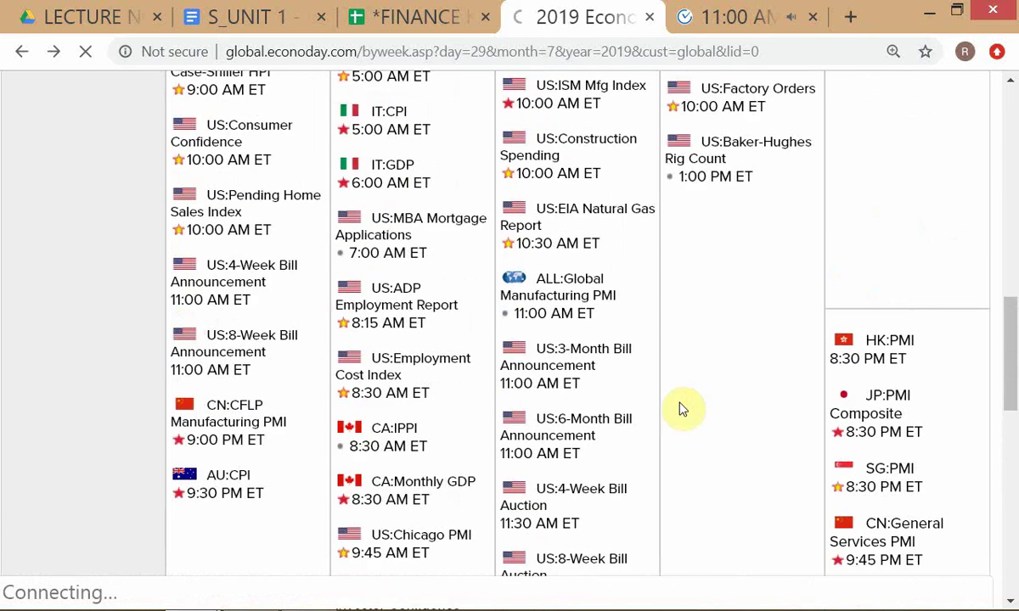
{"action": "scroll", "coordinate": [683, 409], "scroll_direction": "down", "scroll_amount": 2}
{"action": "scroll", "coordinate": [719, 289], "scroll_direction": "up", "scroll_amount": 4}
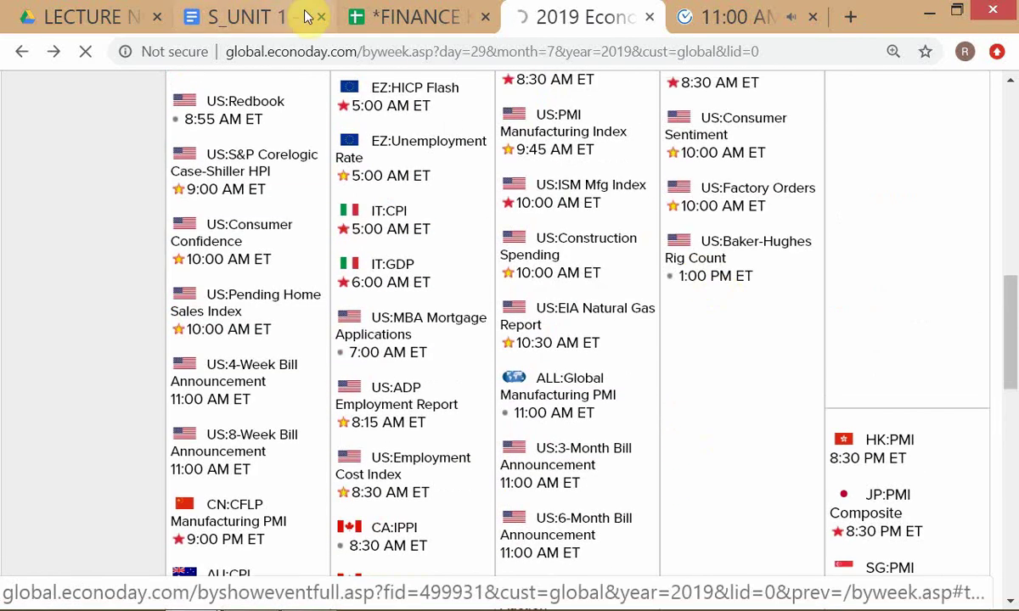
Step: Switch to the S_UNIT 1 - Economies and Markets document and review the passage on the Base Asset and Terms Asset
{"action": "left_click", "coordinate": [254, 23]}
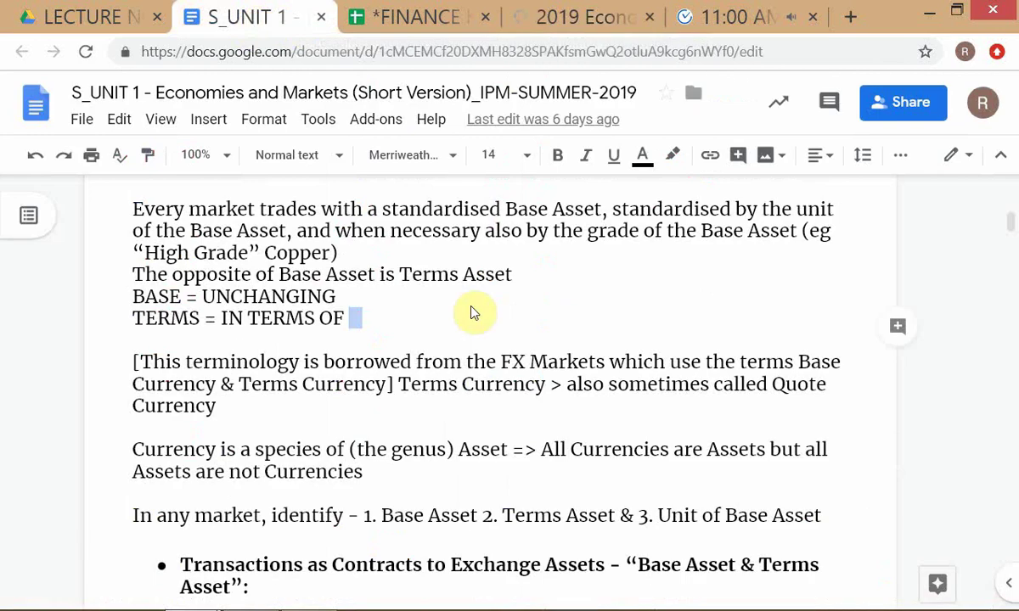
{"action": "left_click", "coordinate": [400, 312]}
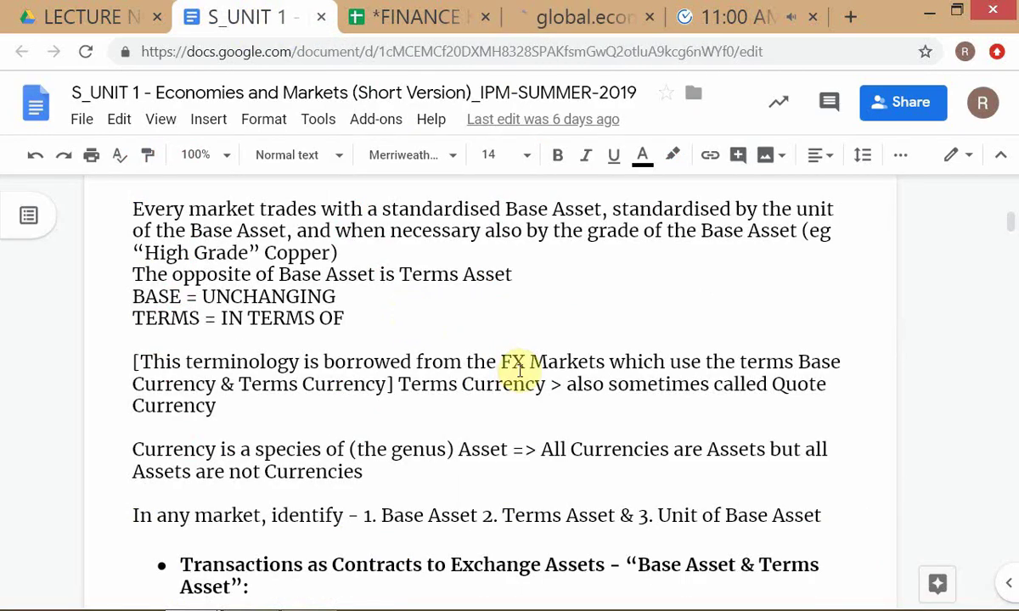
{"action": "scroll", "coordinate": [519, 371], "scroll_direction": "up", "scroll_amount": 3}
{"action": "scroll", "coordinate": [518, 369], "scroll_direction": "down", "scroll_amount": 1}
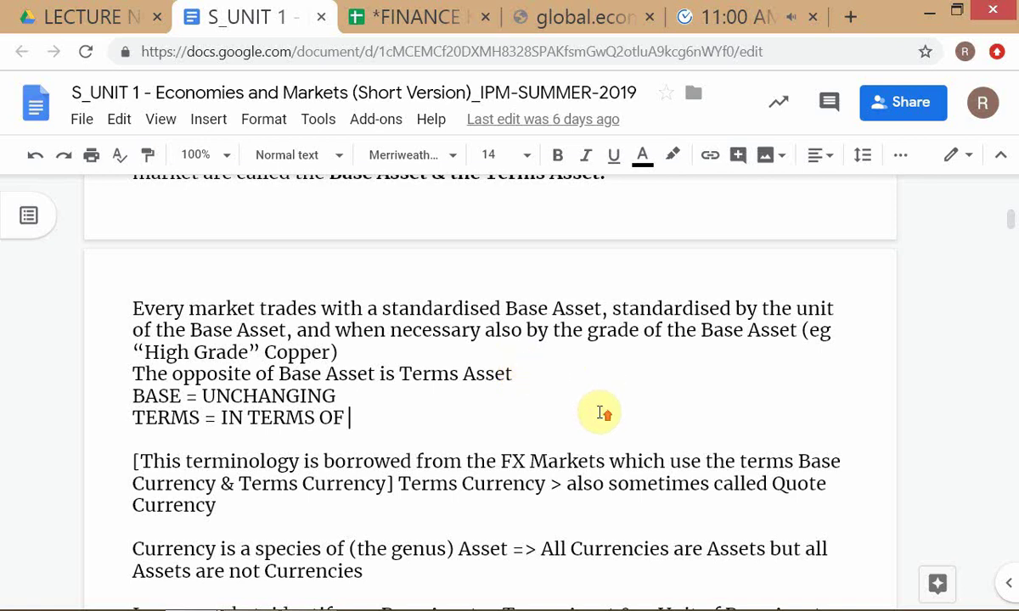
{"action": "scroll", "coordinate": [601, 413], "scroll_direction": "up", "scroll_amount": 3}
{"action": "scroll", "coordinate": [600, 412], "scroll_direction": "up", "scroll_amount": 3}
{"action": "scroll", "coordinate": [599, 412], "scroll_direction": "down", "scroll_amount": 4}
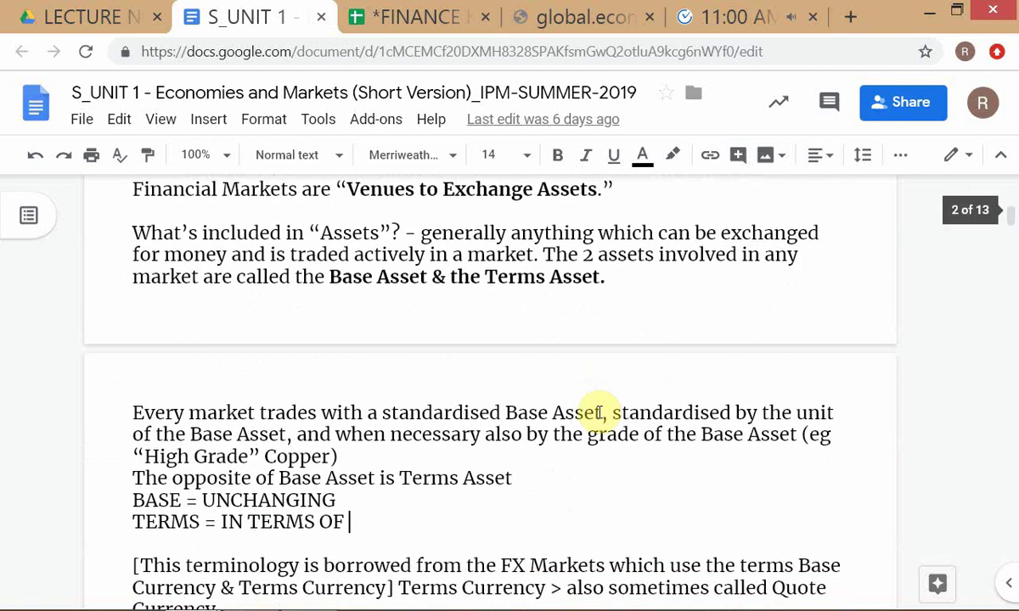
{"action": "scroll", "coordinate": [597, 411], "scroll_direction": "down", "scroll_amount": 2}
{"action": "scroll", "coordinate": [582, 461], "scroll_direction": "up", "scroll_amount": 3}
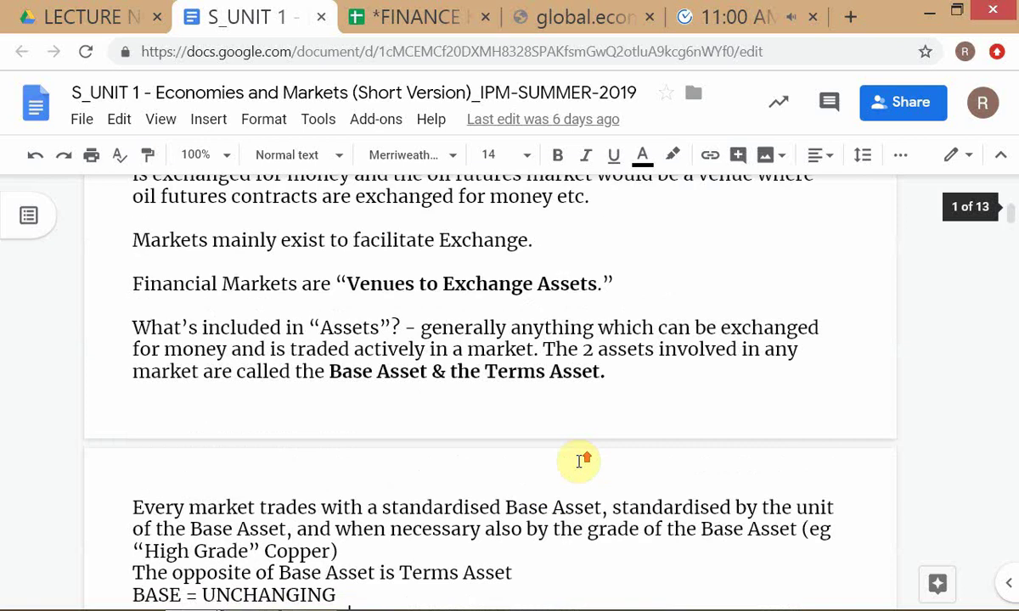
{"action": "scroll", "coordinate": [583, 461], "scroll_direction": "up", "scroll_amount": 2}
{"action": "scroll", "coordinate": [583, 461], "scroll_direction": "down", "scroll_amount": 6}
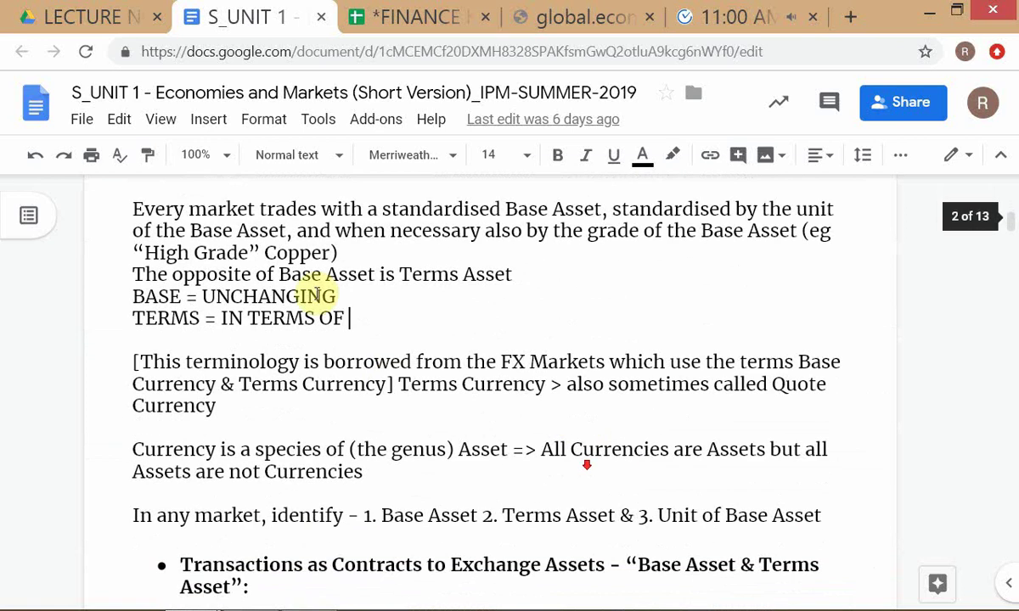
Step: Set the Unit 1 document's zoom to 115%
{"action": "left_click", "coordinate": [226, 161]}
{"action": "type", "text": "115"}
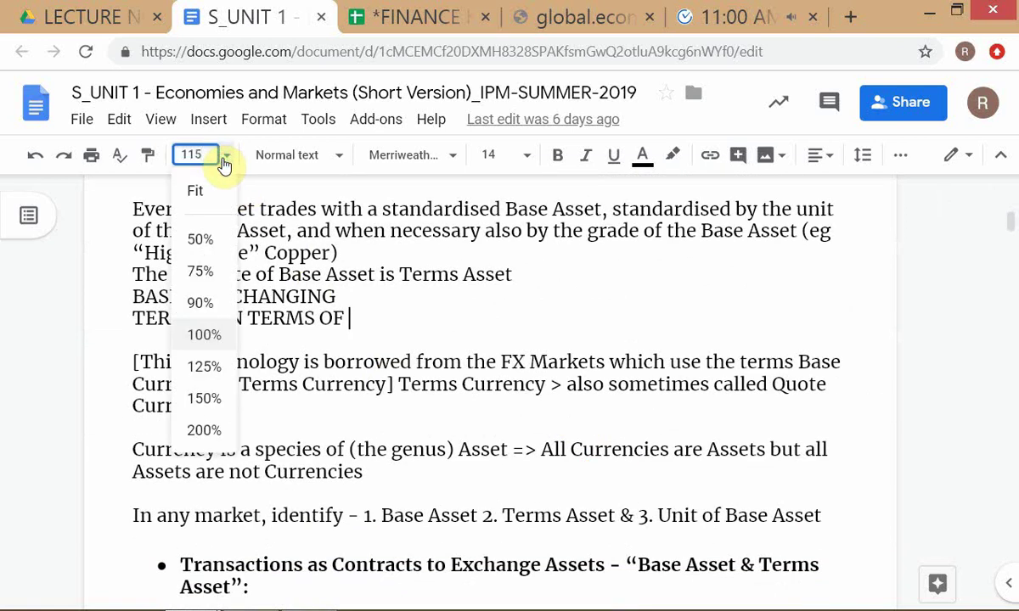
{"action": "key", "text": "Return"}
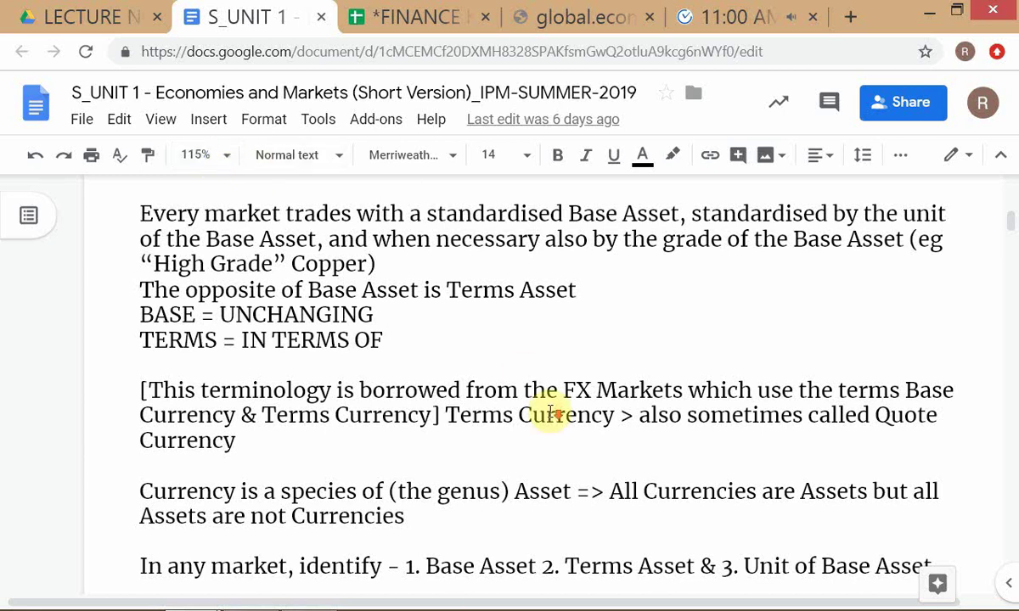
Step: Skim the Unit 1 notes from the Terms Currency passage through settlement dates and instruments to the types of players in financial markets
{"action": "scroll", "coordinate": [550, 410], "scroll_direction": "down", "scroll_amount": 5}
{"action": "scroll", "coordinate": [551, 410], "scroll_direction": "down", "scroll_amount": 6}
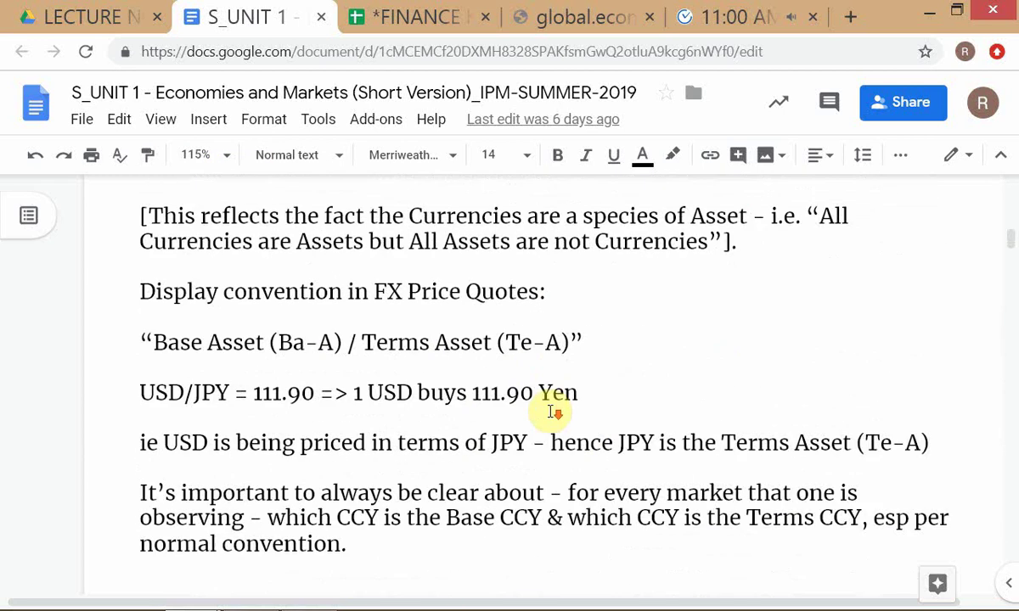
{"action": "scroll", "coordinate": [550, 412], "scroll_direction": "down", "scroll_amount": 4}
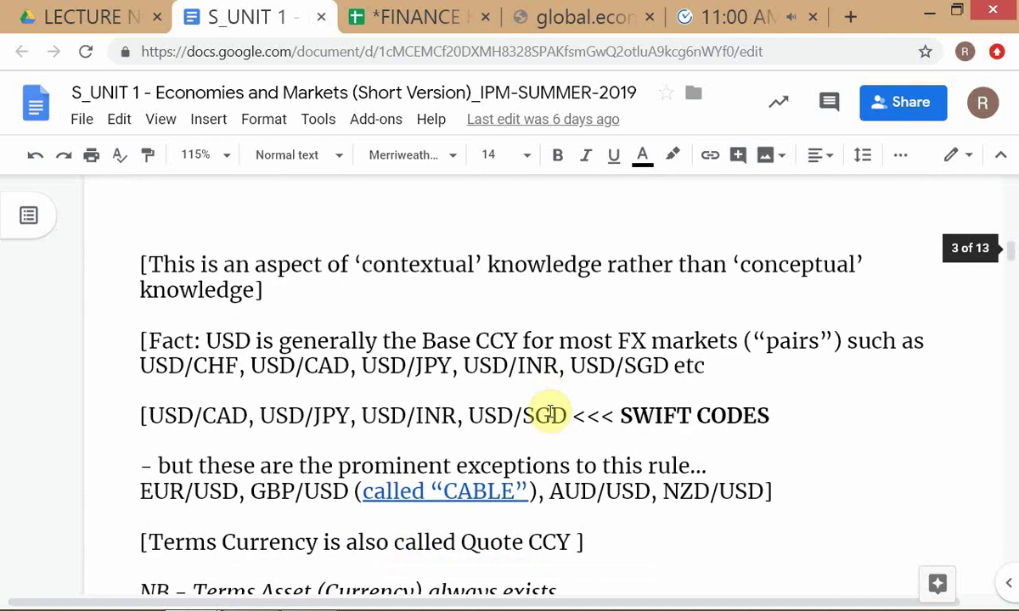
{"action": "scroll", "coordinate": [550, 411], "scroll_direction": "down", "scroll_amount": 5}
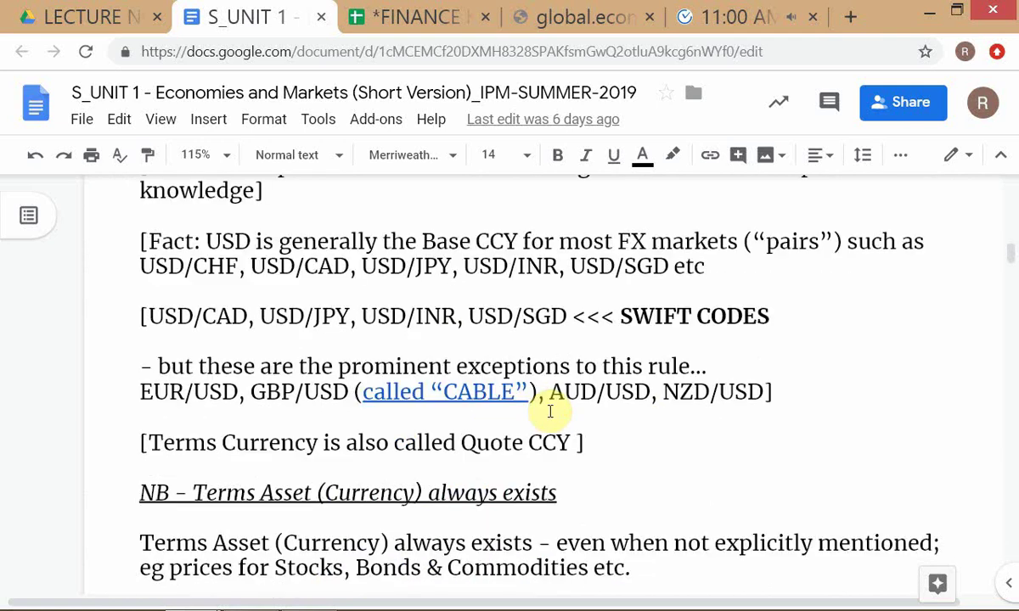
{"action": "scroll", "coordinate": [550, 410], "scroll_direction": "down", "scroll_amount": 8}
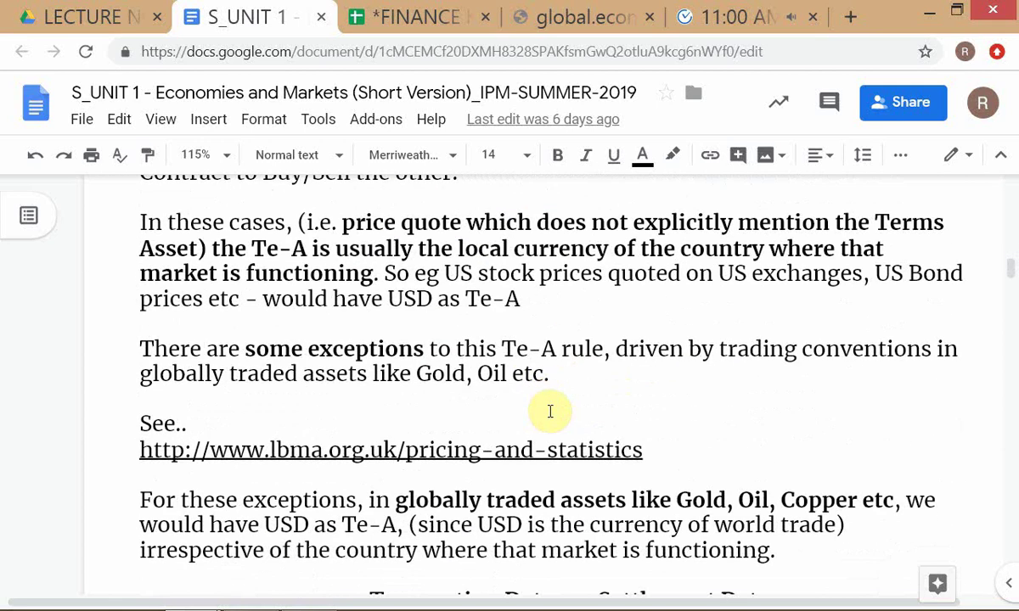
{"action": "scroll", "coordinate": [550, 412], "scroll_direction": "down", "scroll_amount": 14}
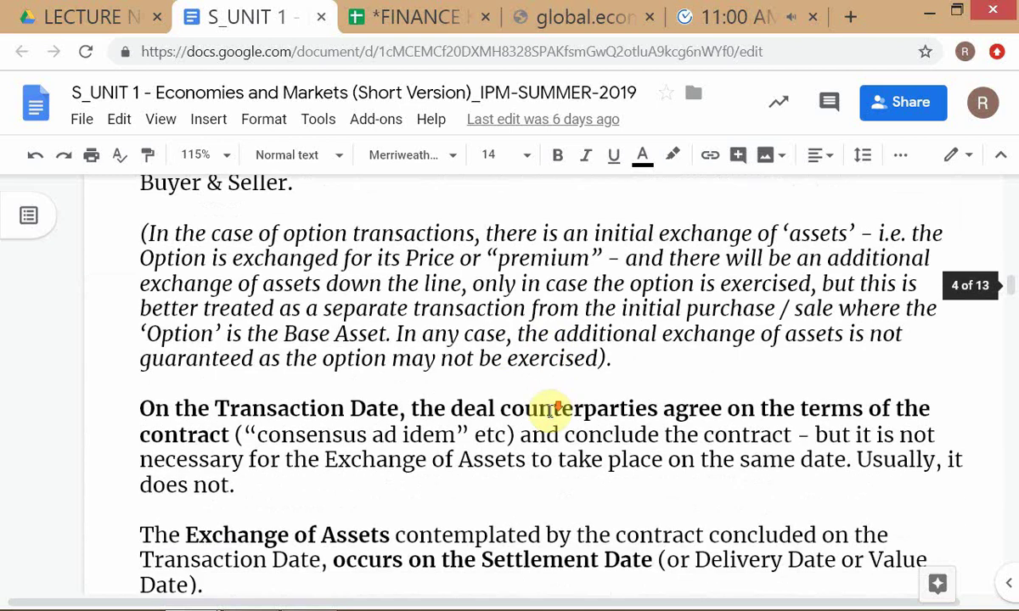
{"action": "scroll", "coordinate": [550, 411], "scroll_direction": "down", "scroll_amount": 12}
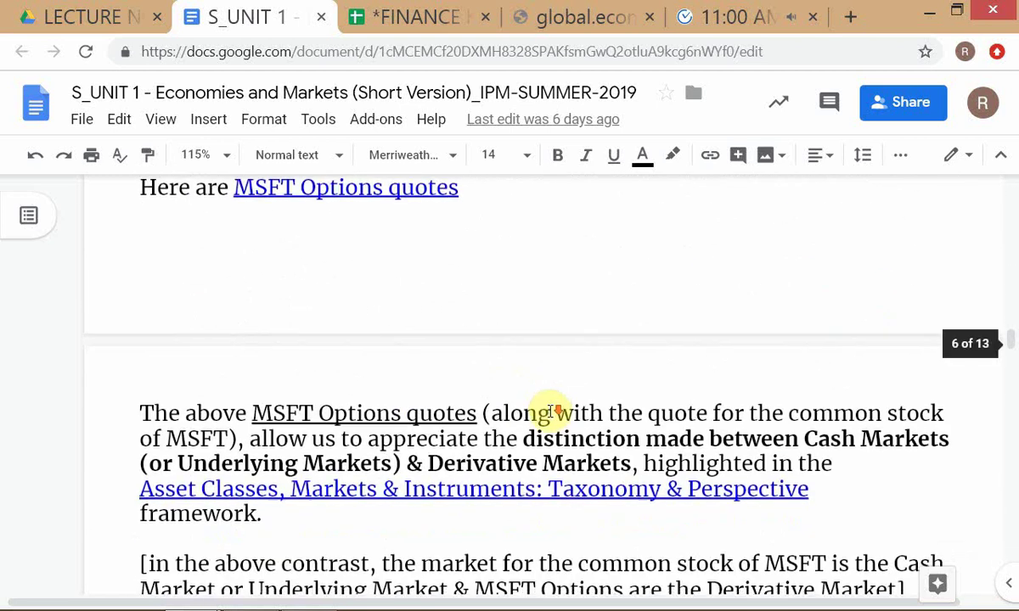
{"action": "scroll", "coordinate": [551, 411], "scroll_direction": "down", "scroll_amount": 5}
{"action": "scroll", "coordinate": [550, 411], "scroll_direction": "down", "scroll_amount": 8}
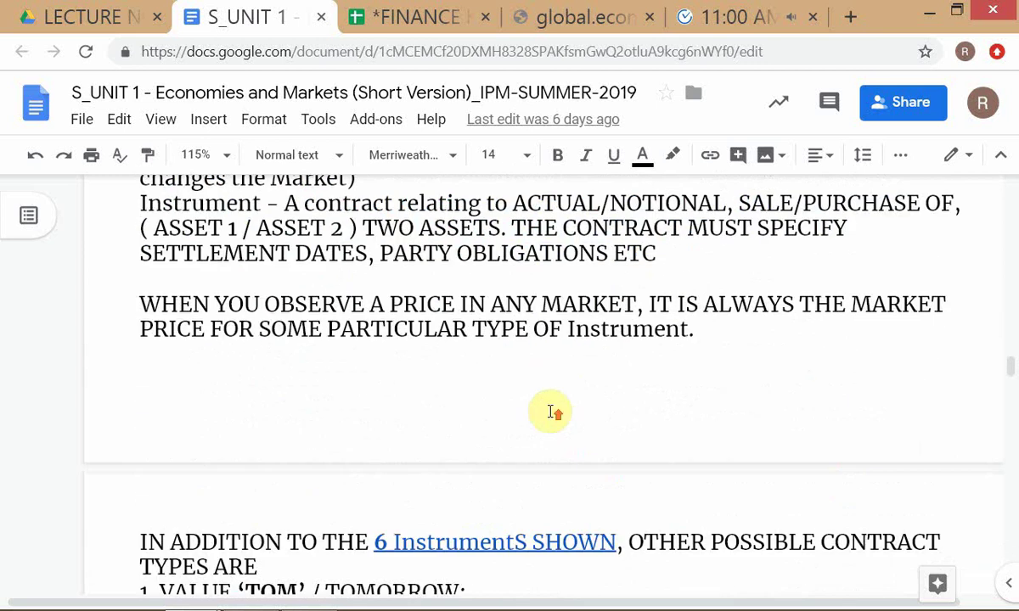
{"action": "scroll", "coordinate": [550, 412], "scroll_direction": "up", "scroll_amount": 1}
{"action": "scroll", "coordinate": [550, 411], "scroll_direction": "up", "scroll_amount": 1}
{"action": "scroll", "coordinate": [550, 412], "scroll_direction": "down", "scroll_amount": 7}
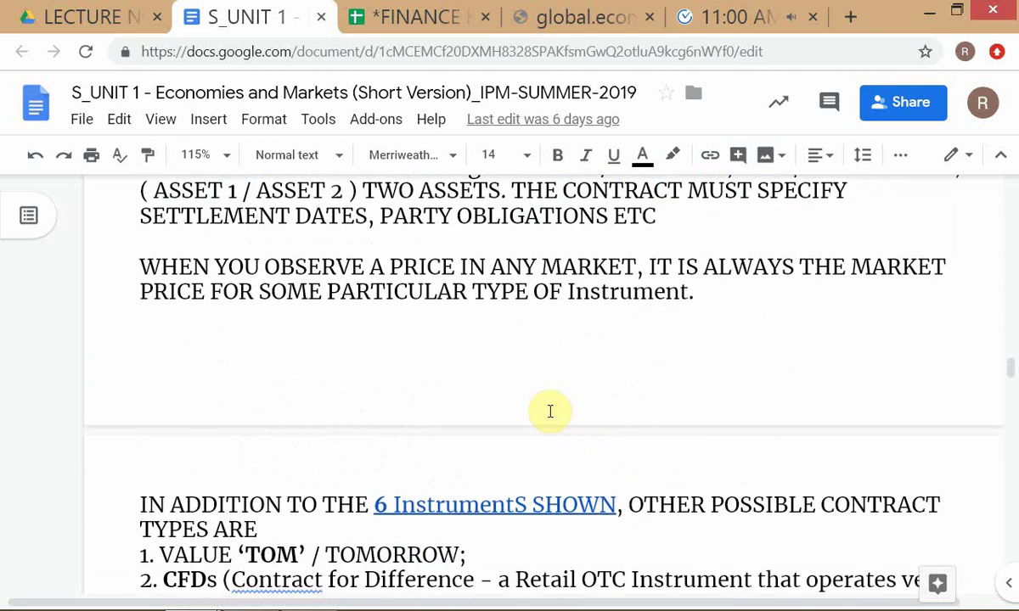
{"action": "scroll", "coordinate": [550, 412], "scroll_direction": "up", "scroll_amount": 2}
{"action": "scroll", "coordinate": [550, 412], "scroll_direction": "down", "scroll_amount": 8}
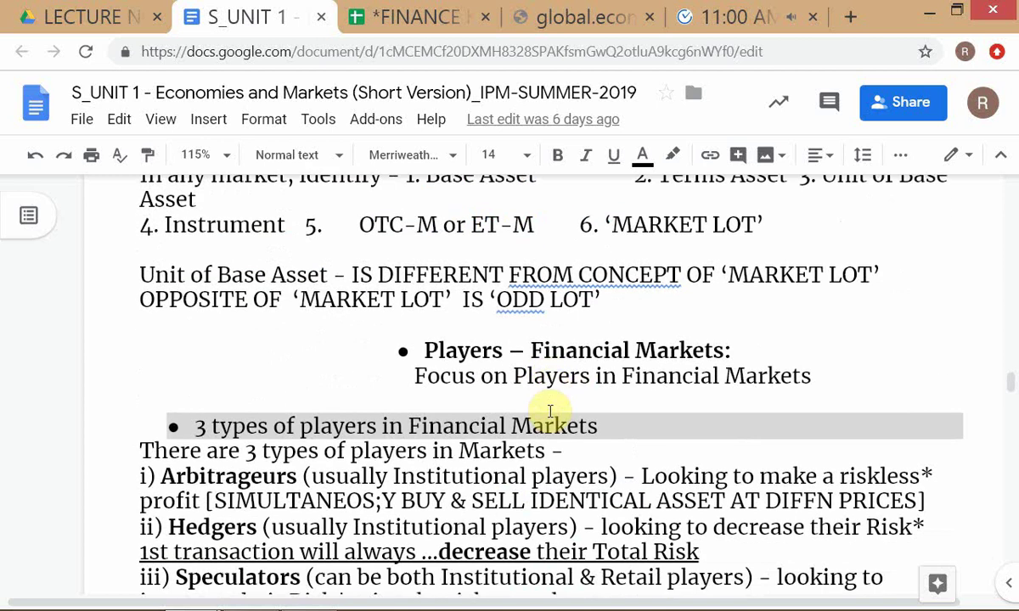
Step: Review the passages on market makers' bids and offers, the bid offer spread, and the USD/CAD pip example
{"action": "scroll", "coordinate": [550, 411], "scroll_direction": "down", "scroll_amount": 7}
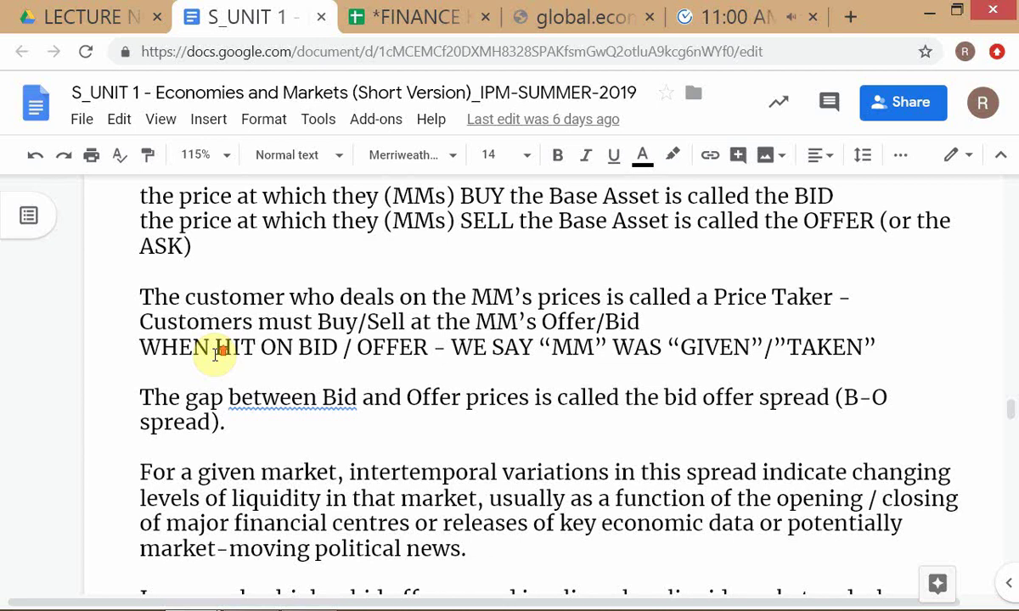
{"action": "scroll", "coordinate": [216, 353], "scroll_direction": "up", "scroll_amount": 2}
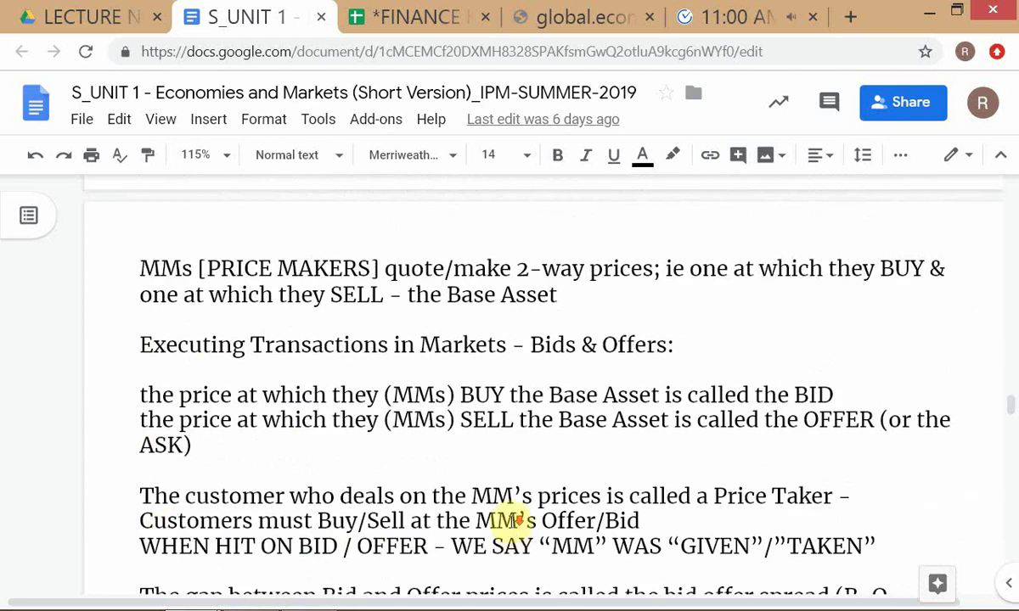
{"action": "scroll", "coordinate": [552, 509], "scroll_direction": "down", "scroll_amount": 1}
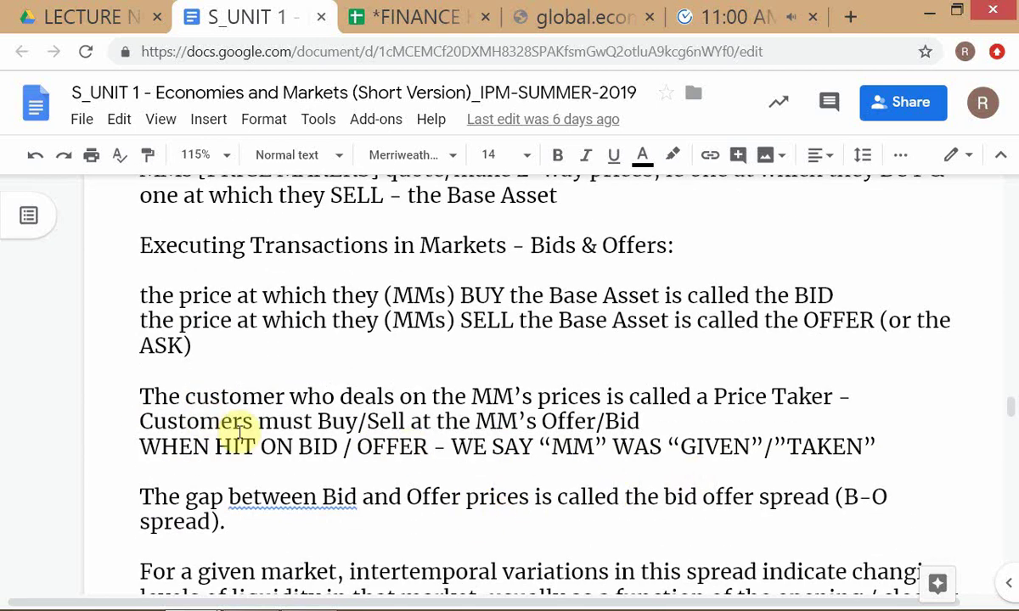
{"action": "scroll", "coordinate": [240, 428], "scroll_direction": "down", "scroll_amount": 1}
{"action": "scroll", "coordinate": [239, 427], "scroll_direction": "up", "scroll_amount": 1}
{"action": "scroll", "coordinate": [238, 428], "scroll_direction": "down", "scroll_amount": 3}
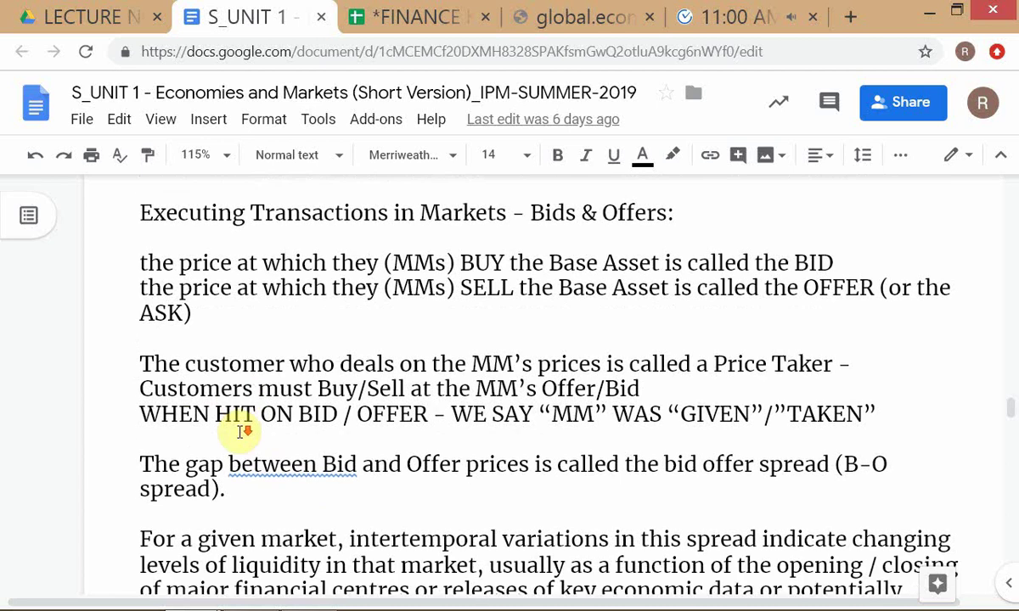
{"action": "scroll", "coordinate": [238, 431], "scroll_direction": "up", "scroll_amount": 5}
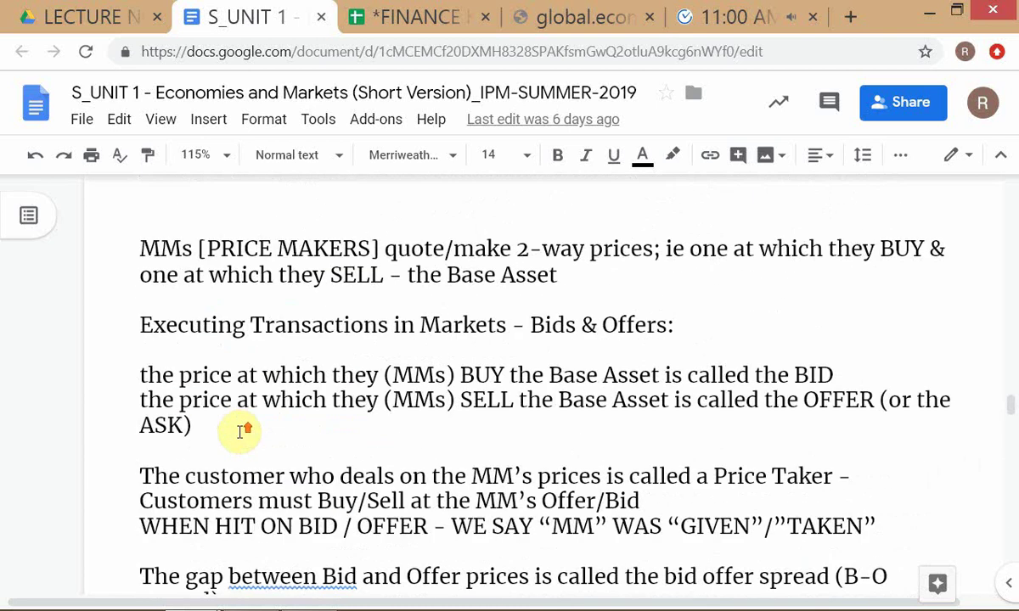
{"action": "scroll", "coordinate": [242, 431], "scroll_direction": "down", "scroll_amount": 4}
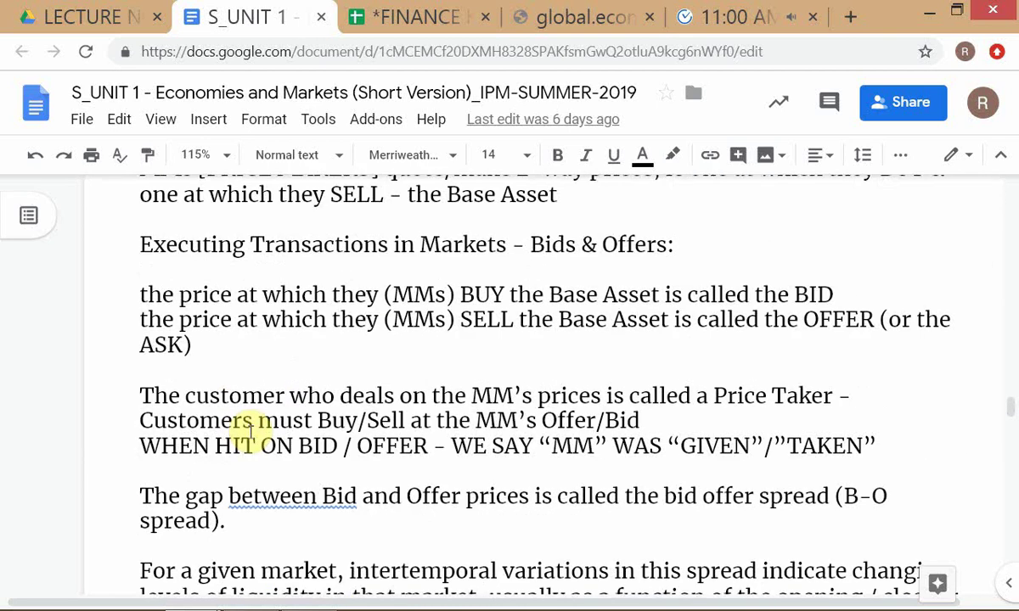
{"action": "scroll", "coordinate": [250, 430], "scroll_direction": "down", "scroll_amount": 1}
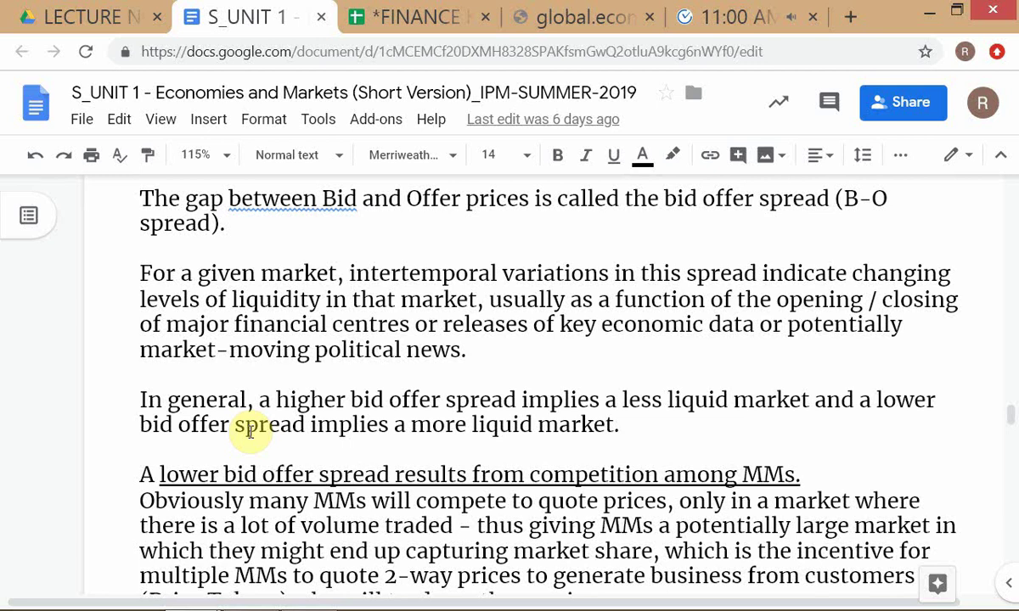
{"action": "scroll", "coordinate": [253, 431], "scroll_direction": "down", "scroll_amount": 1}
{"action": "scroll", "coordinate": [252, 430], "scroll_direction": "down", "scroll_amount": 1}
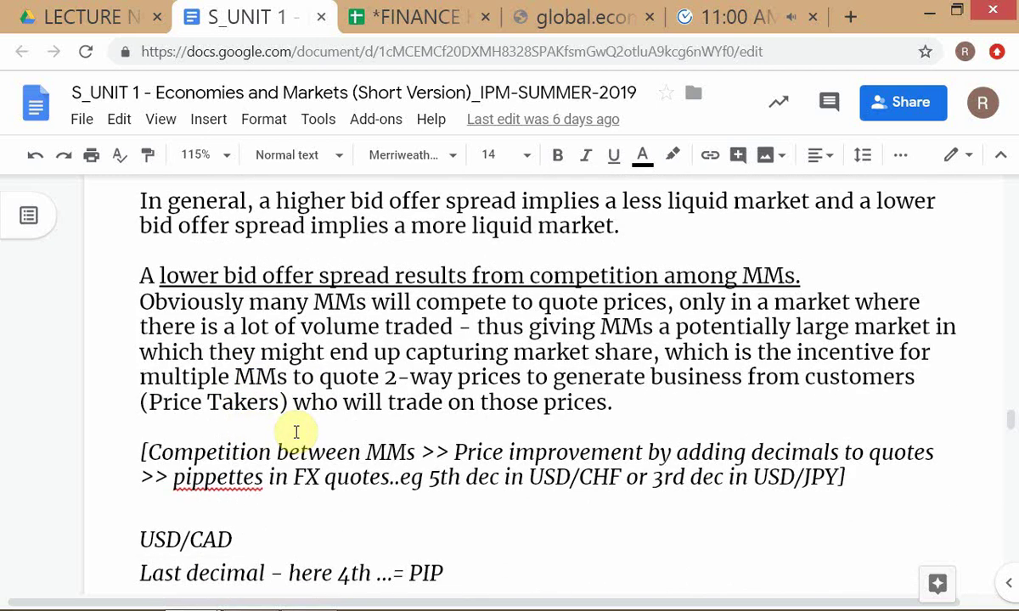
{"action": "scroll", "coordinate": [296, 432], "scroll_direction": "down", "scroll_amount": 2}
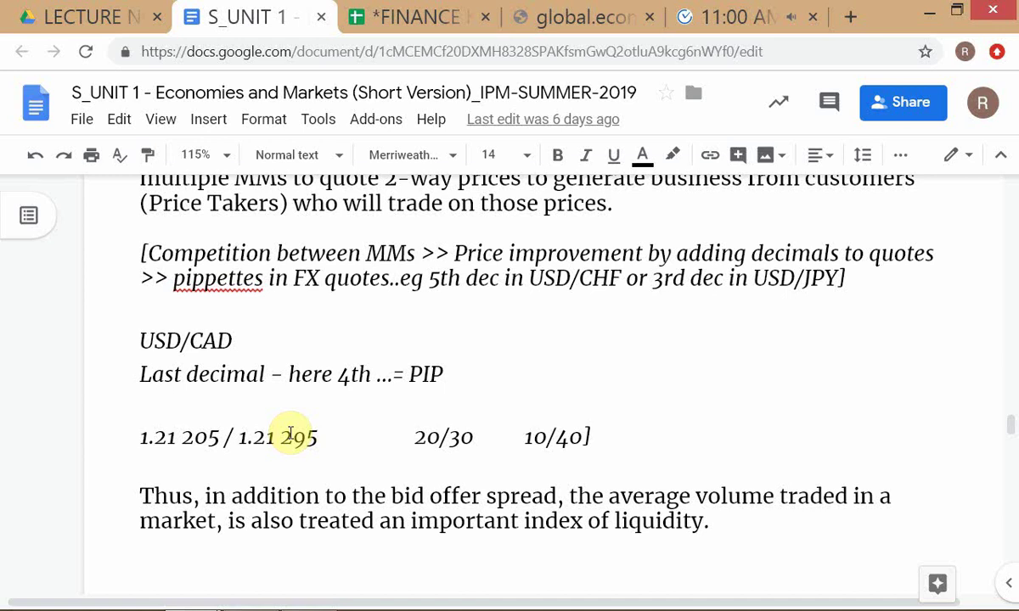
{"action": "key", "text": "alt+Tab"}
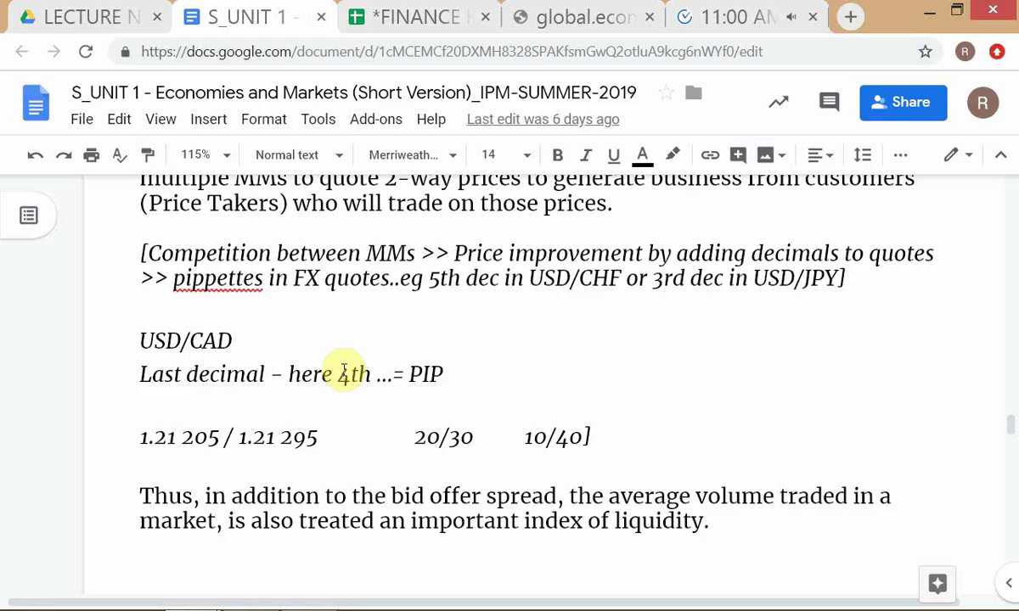
Step: Bold the phrase "average volume traded" in the sentence below the USD/CAD pip example
{"action": "scroll", "coordinate": [416, 403], "scroll_direction": "down", "scroll_amount": 10}
{"action": "scroll", "coordinate": [416, 403], "scroll_direction": "up", "scroll_amount": 3}
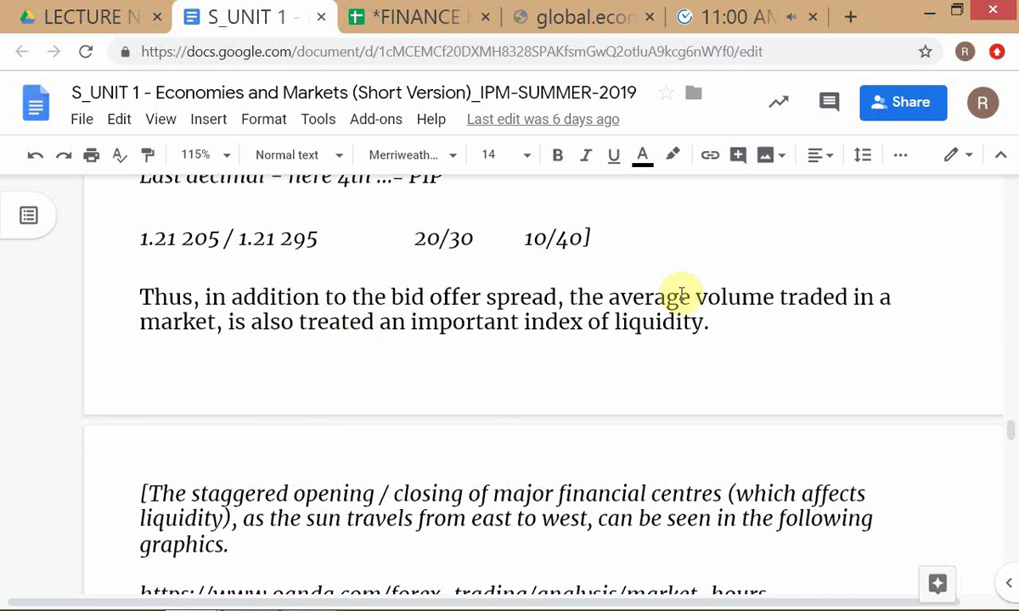
{"action": "left_click", "coordinate": [607, 298]}
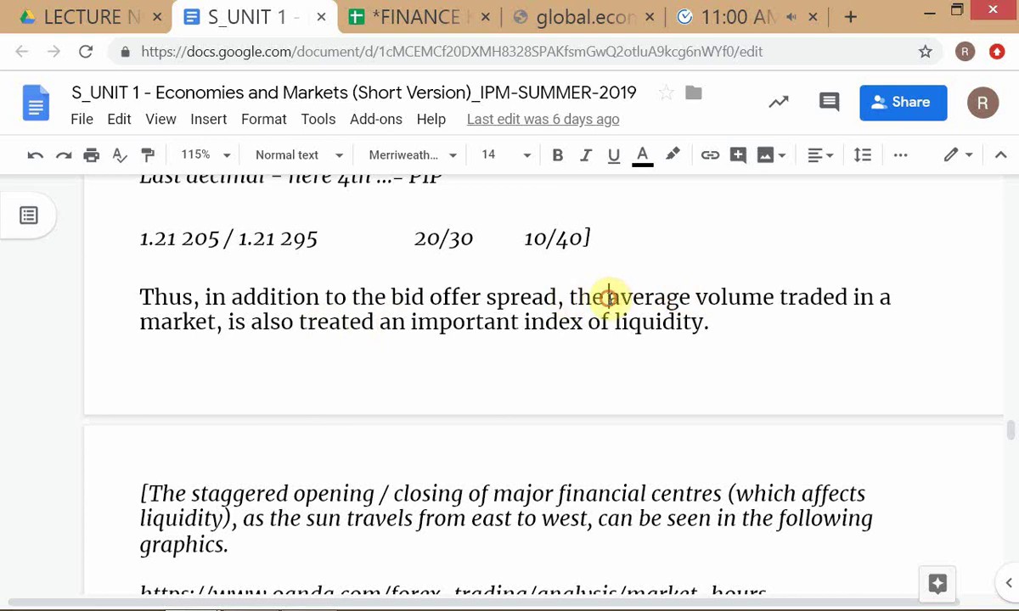
{"action": "left_click", "coordinate": [848, 295], "text": "shift"}
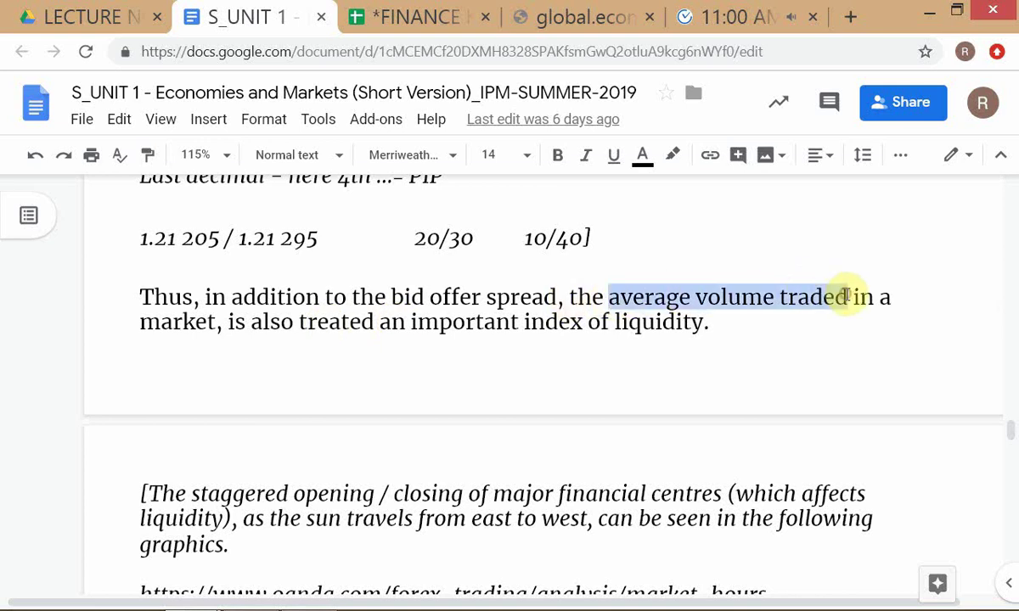
{"action": "key", "text": "ctrl+b"}
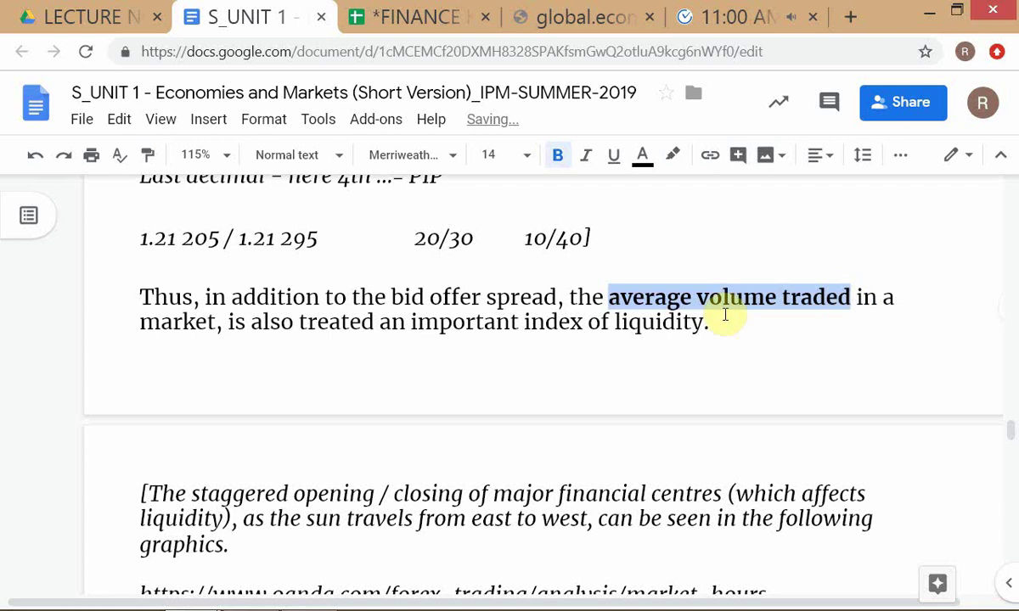
{"action": "left_click", "coordinate": [521, 321]}
Step: Bold the phrases "bid offer spread" and "index of liquidity" in the same sentence about average volume traded
{"action": "left_click", "coordinate": [391, 297]}
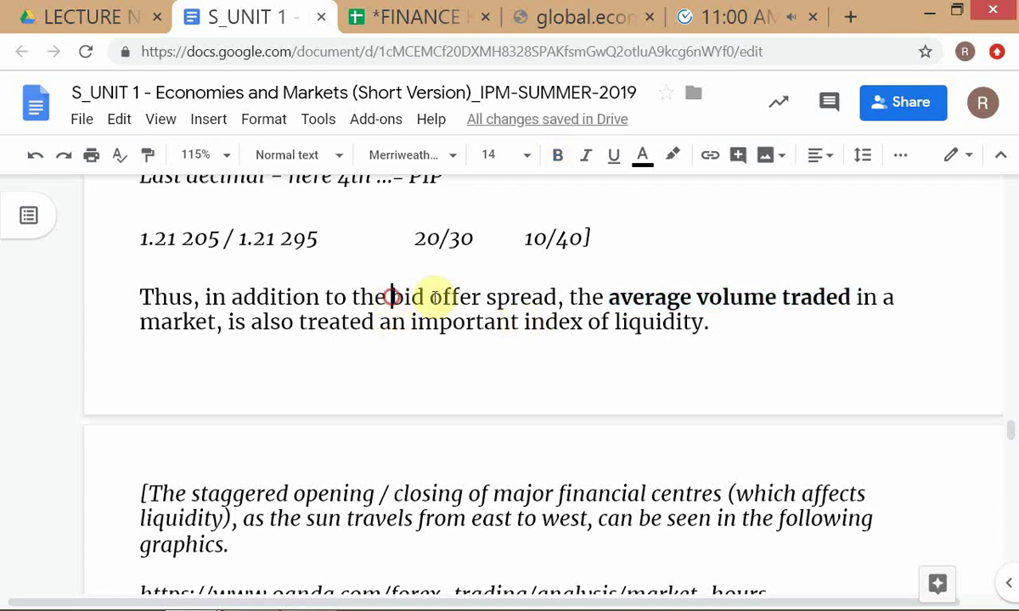
{"action": "left_click", "coordinate": [561, 296], "text": "shift"}
{"action": "key", "text": "ctrl+b"}
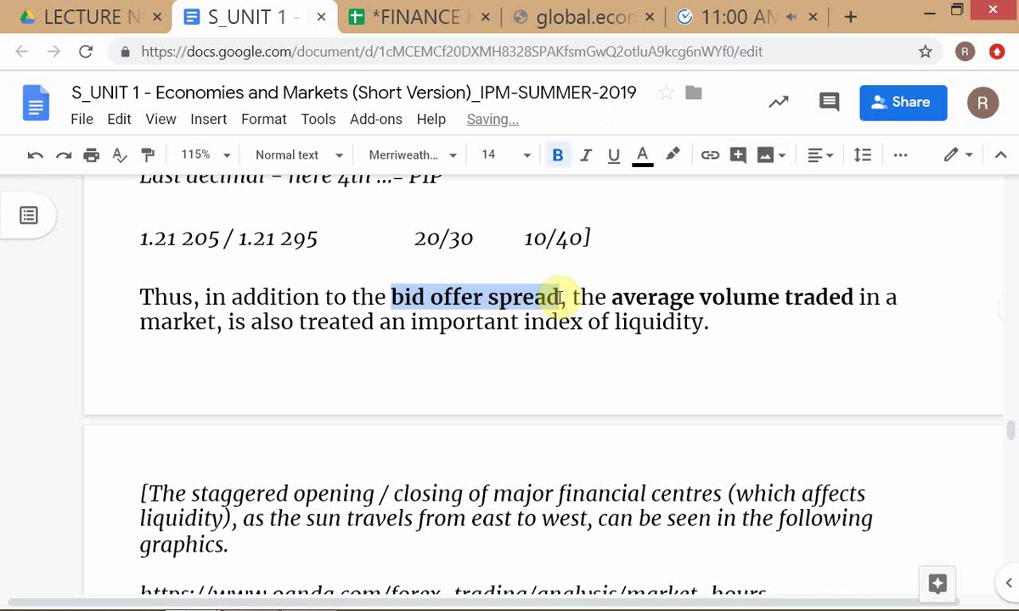
{"action": "left_click", "coordinate": [524, 321]}
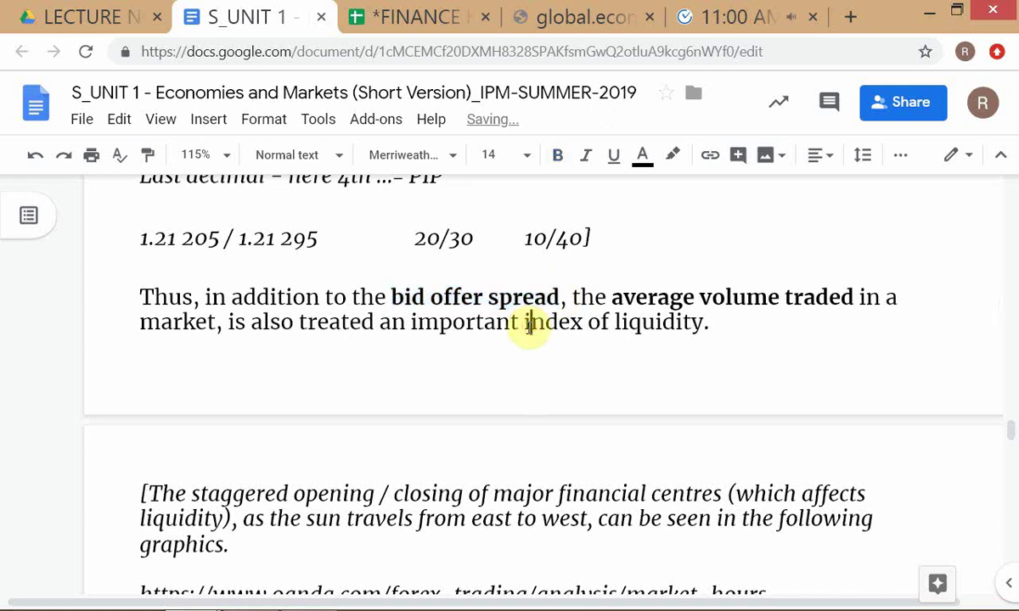
{"action": "left_click", "coordinate": [704, 324], "text": "shift"}
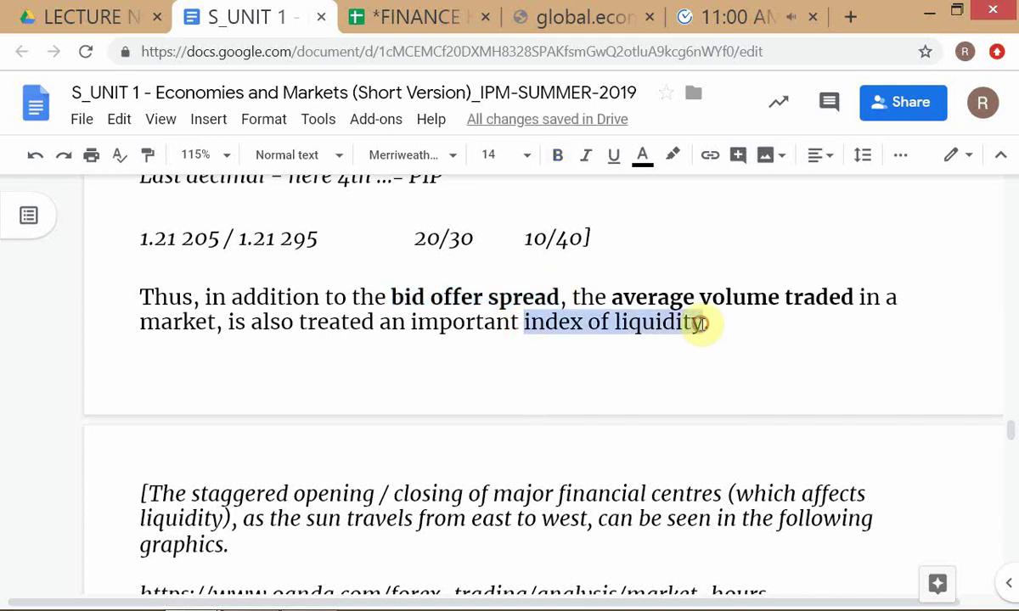
{"action": "key", "text": "ctrl+b"}
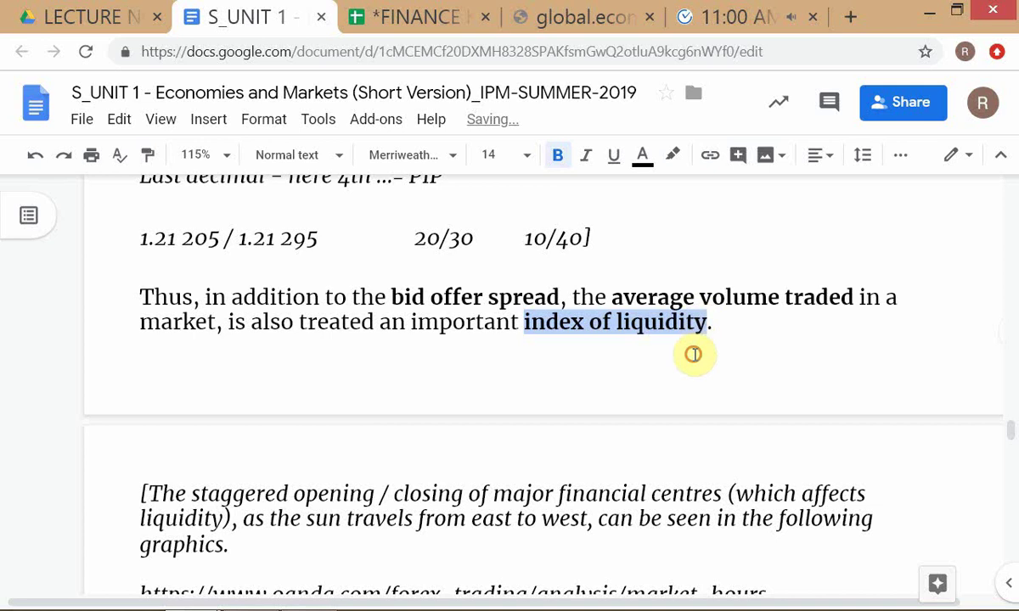
{"action": "left_click", "coordinate": [697, 348]}
Step: Examine the market-hours links and the ORDER BOOKS and market depth notes, checking the live quotes in the Interactive Brokers trading window in between
{"action": "scroll", "coordinate": [698, 353], "scroll_direction": "down", "scroll_amount": 1}
{"action": "scroll", "coordinate": [719, 377], "scroll_direction": "down", "scroll_amount": 2}
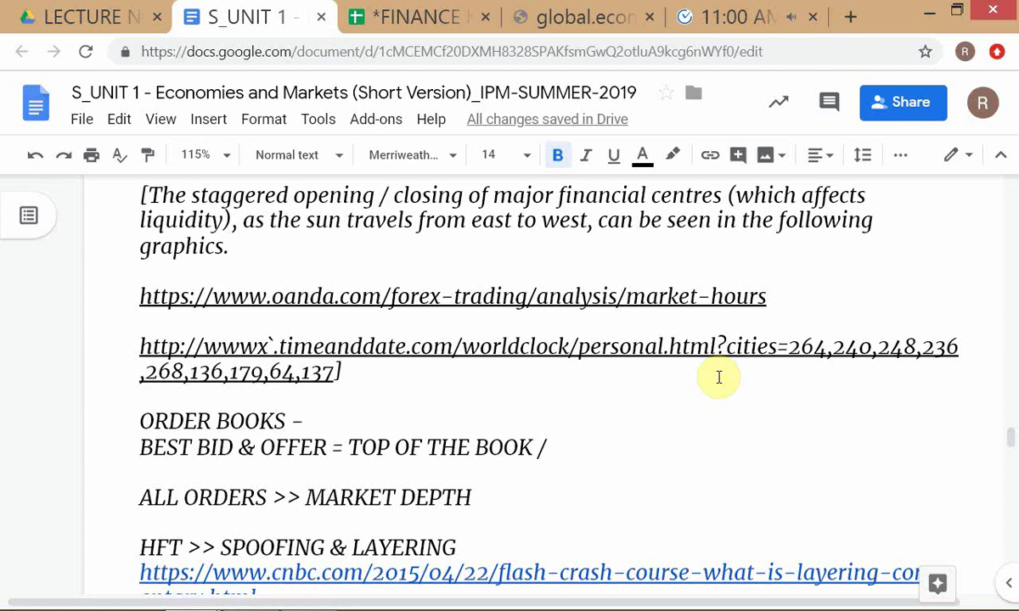
{"action": "key", "text": "alt+Tab"}
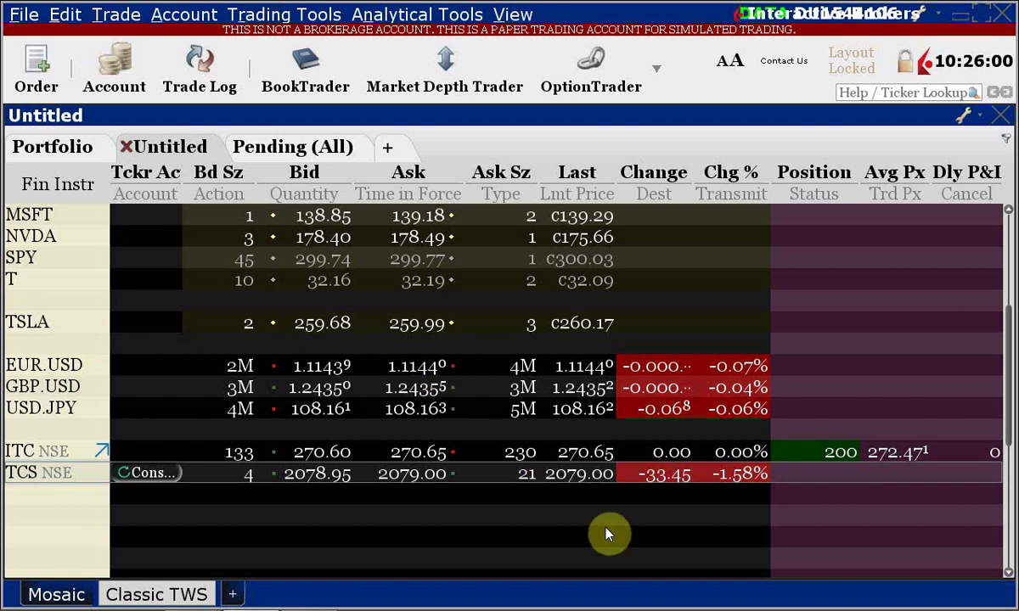
{"action": "key", "text": "alt+Tab"}
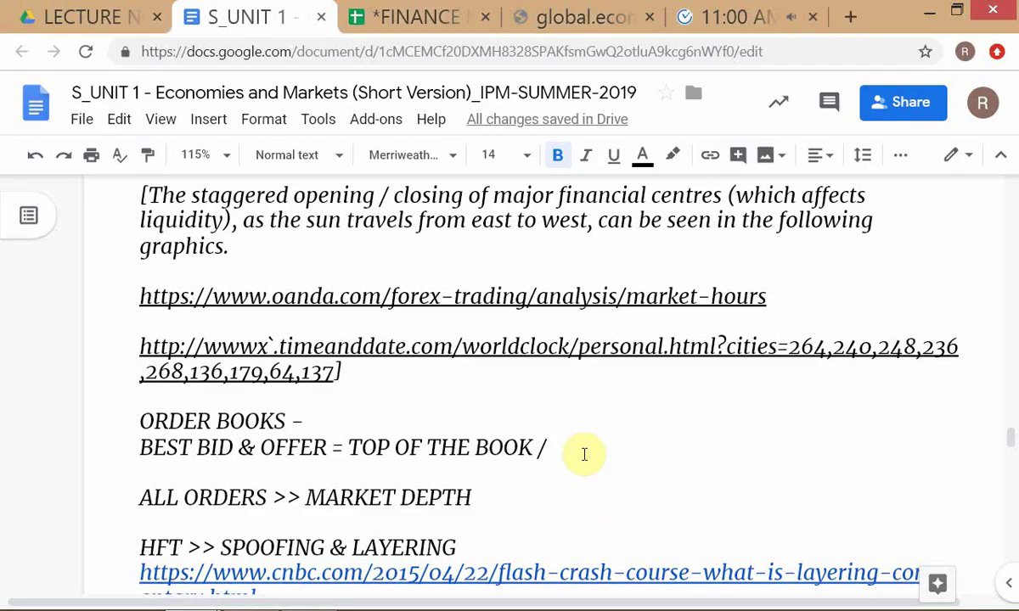
{"action": "scroll", "coordinate": [594, 456], "scroll_direction": "down", "scroll_amount": 2}
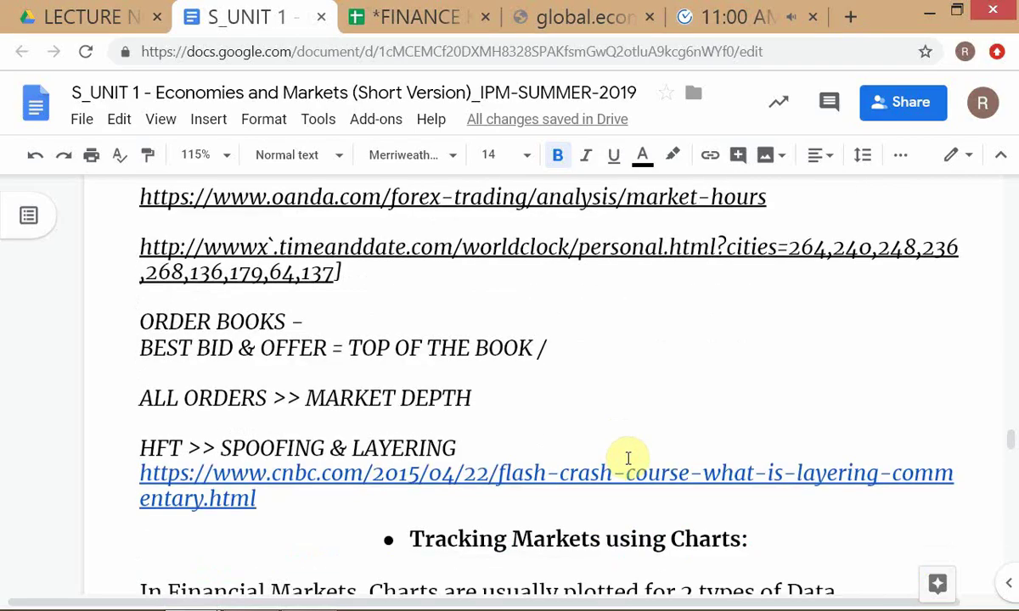
{"action": "scroll", "coordinate": [661, 469], "scroll_direction": "up", "scroll_amount": 2}
{"action": "scroll", "coordinate": [661, 467], "scroll_direction": "down", "scroll_amount": 2}
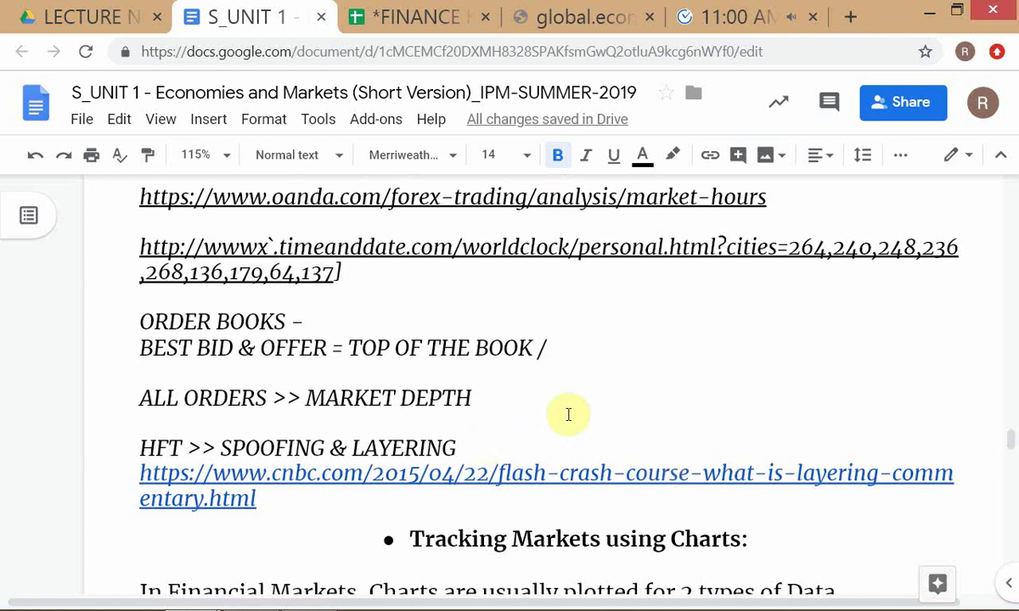
{"action": "scroll", "coordinate": [560, 406], "scroll_direction": "down", "scroll_amount": 1}
{"action": "scroll", "coordinate": [560, 406], "scroll_direction": "down", "scroll_amount": 1}
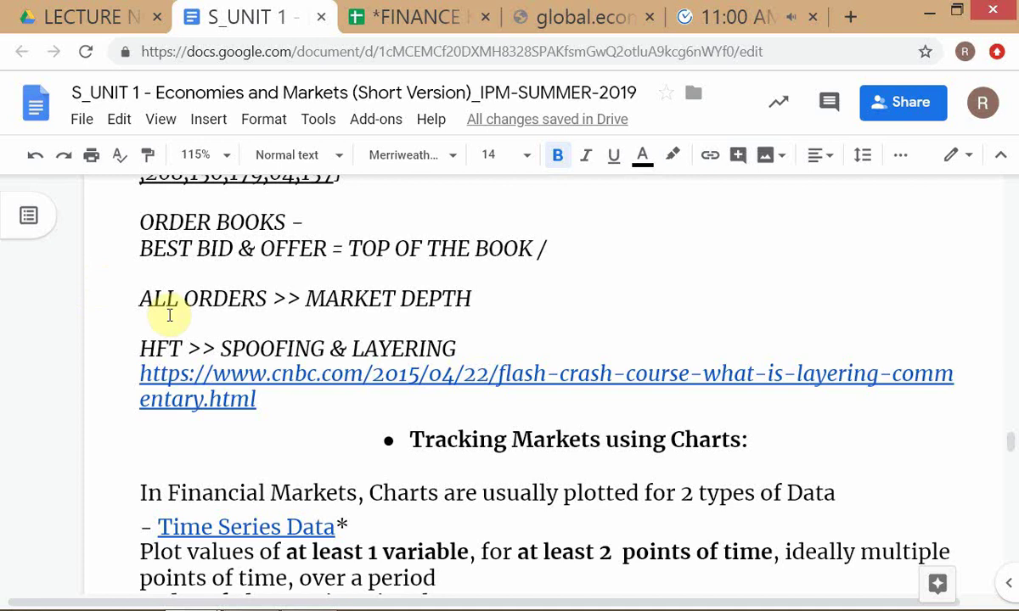
{"action": "scroll", "coordinate": [306, 402], "scroll_direction": "up", "scroll_amount": 3}
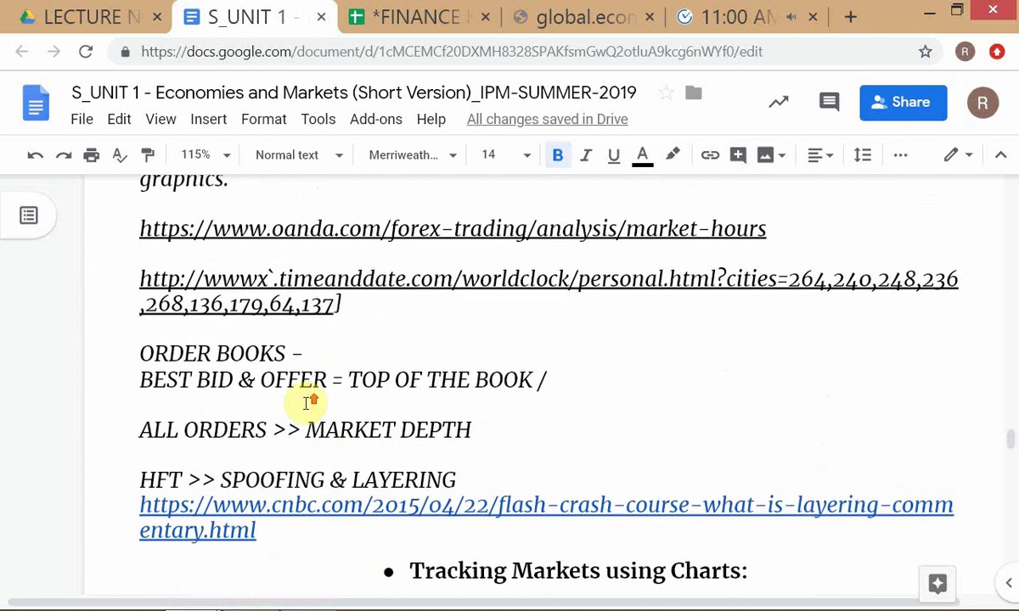
Step: Open the OANDA market-hours link and the timeanddate world clock link from the Unit 1 notes, returning to the notes after each
{"action": "scroll", "coordinate": [306, 403], "scroll_direction": "up", "scroll_amount": 1}
{"action": "left_click", "coordinate": [141, 296]}
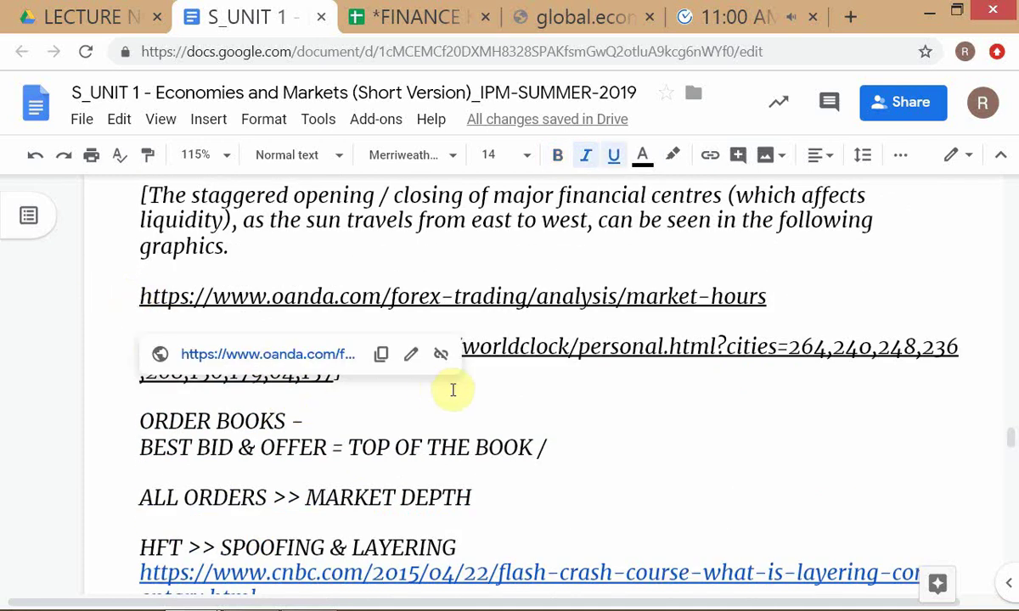
{"action": "left_click", "coordinate": [593, 398]}
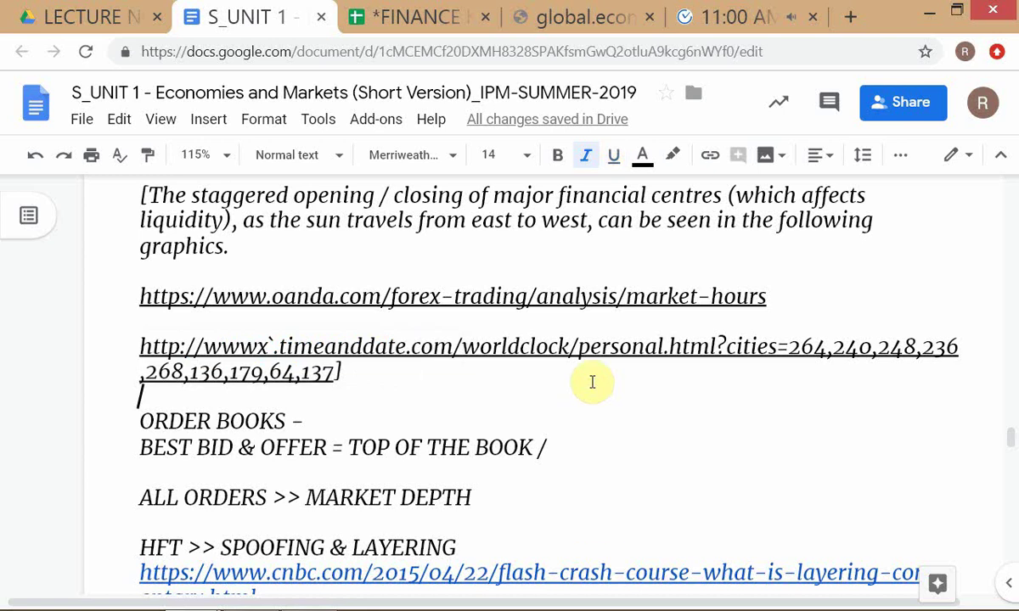
{"action": "left_click", "coordinate": [365, 296]}
{"action": "left_click", "coordinate": [281, 356]}
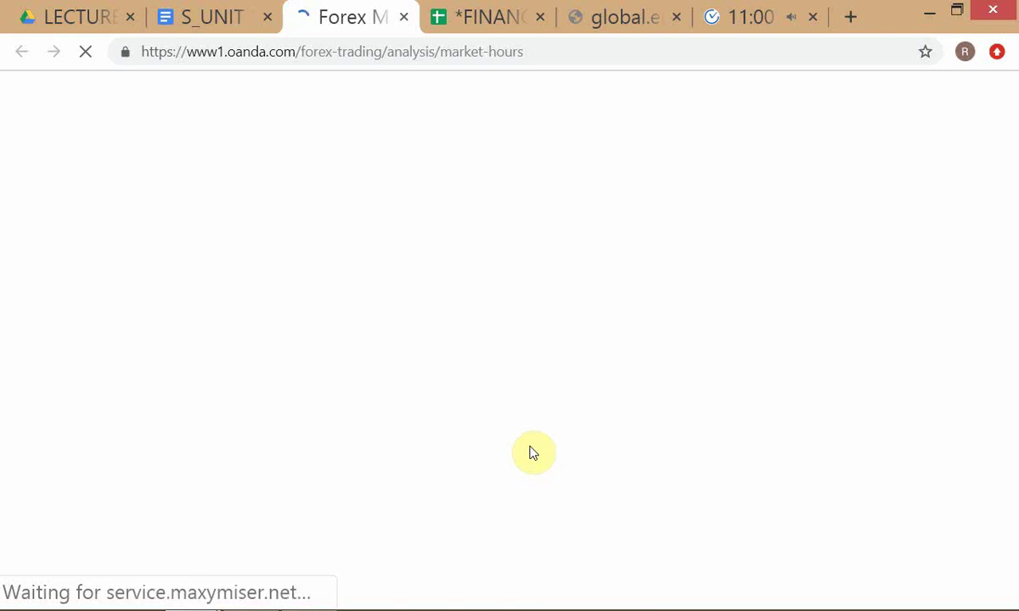
{"action": "key", "text": "ctrl+shift+Tab"}
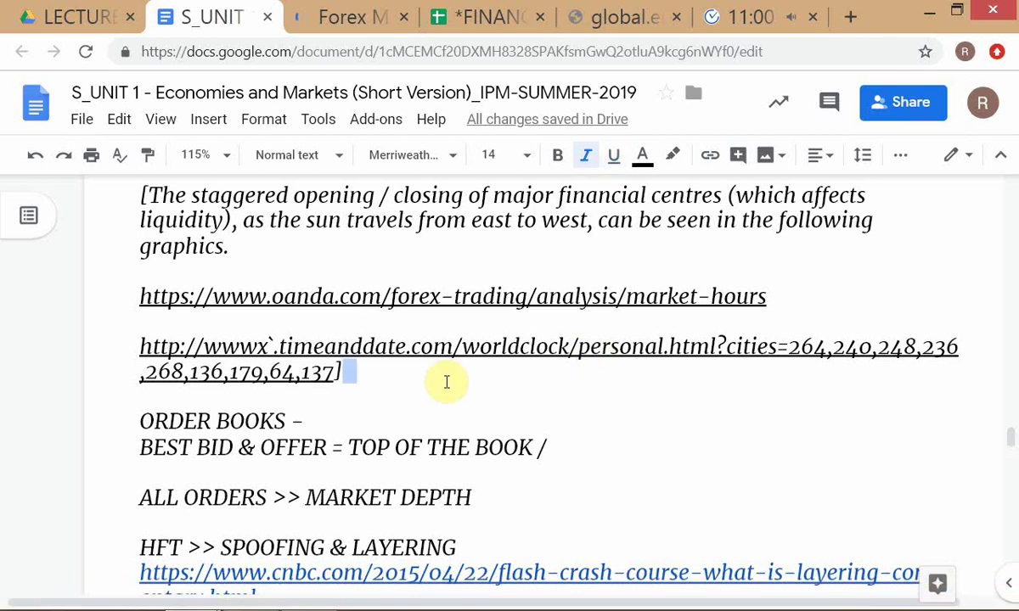
{"action": "left_click", "coordinate": [259, 348]}
{"action": "left_click", "coordinate": [265, 406]}
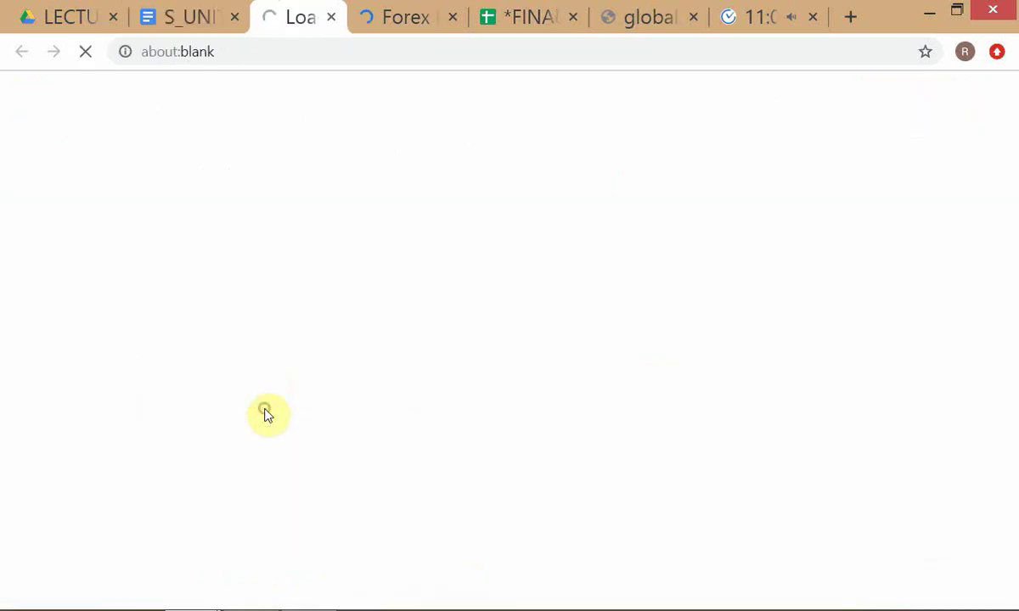
{"action": "key", "text": "ctrl+shift+Tab"}
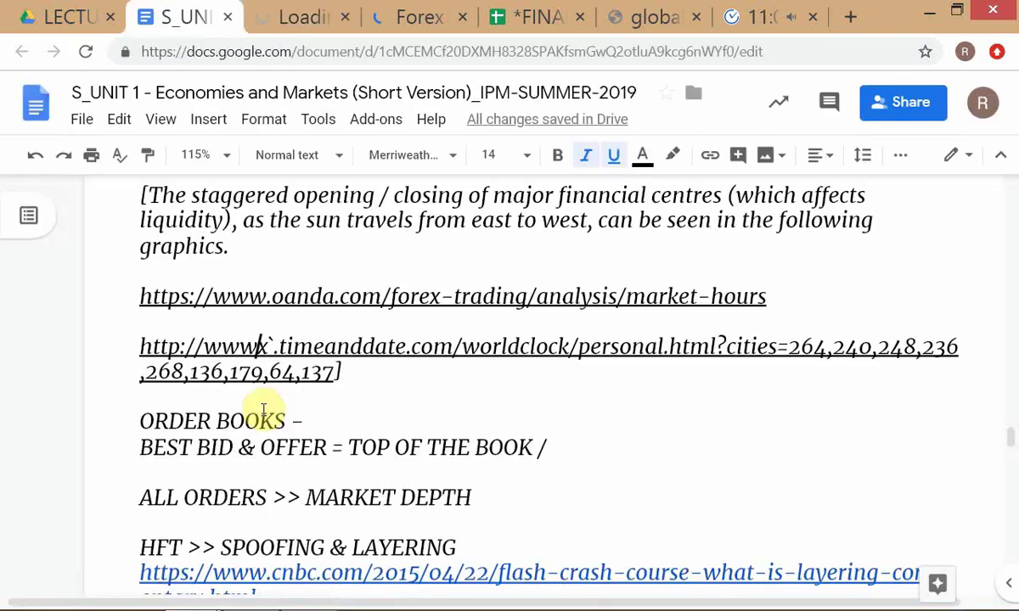
Step: Copy both market-hours links from the Unit 1 notes into the session outline, on a new line below the GDP, IND. PROD entry
{"action": "left_click", "coordinate": [141, 298]}
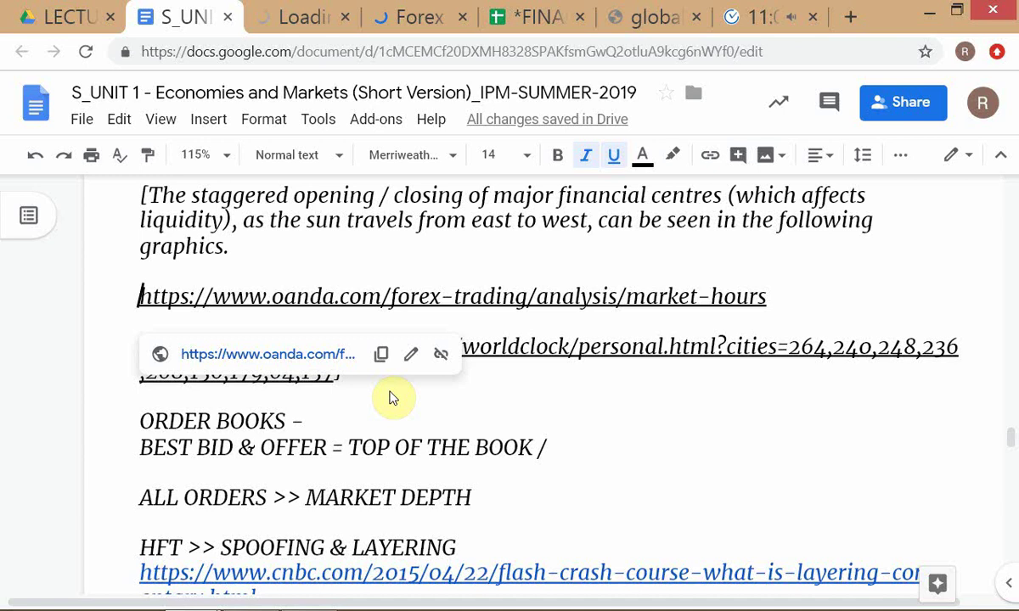
{"action": "left_click", "coordinate": [463, 394], "text": "shift"}
{"action": "key", "text": "ctrl+c"}
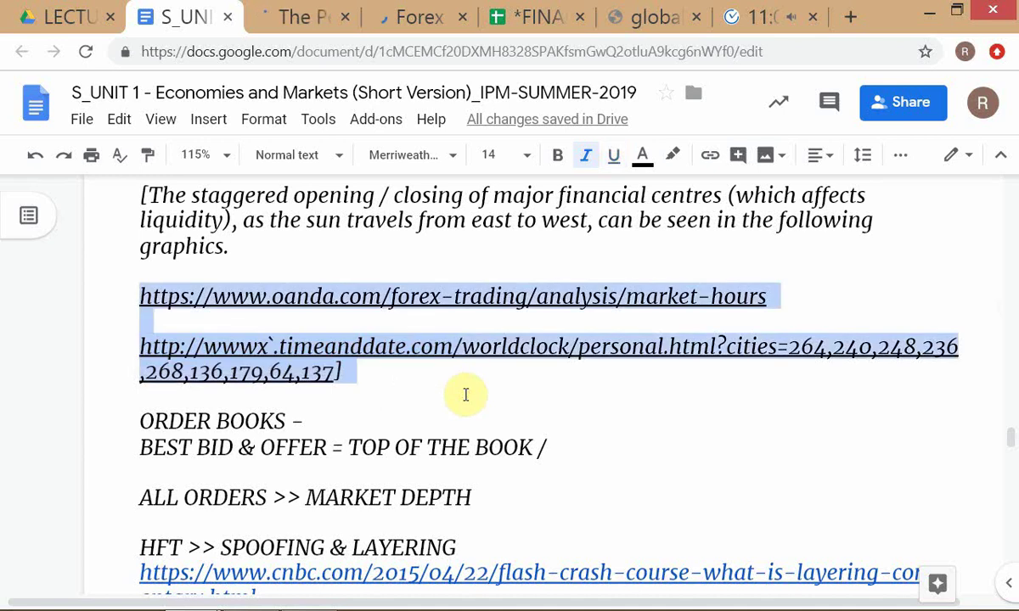
{"action": "key", "text": "alt+Tab"}
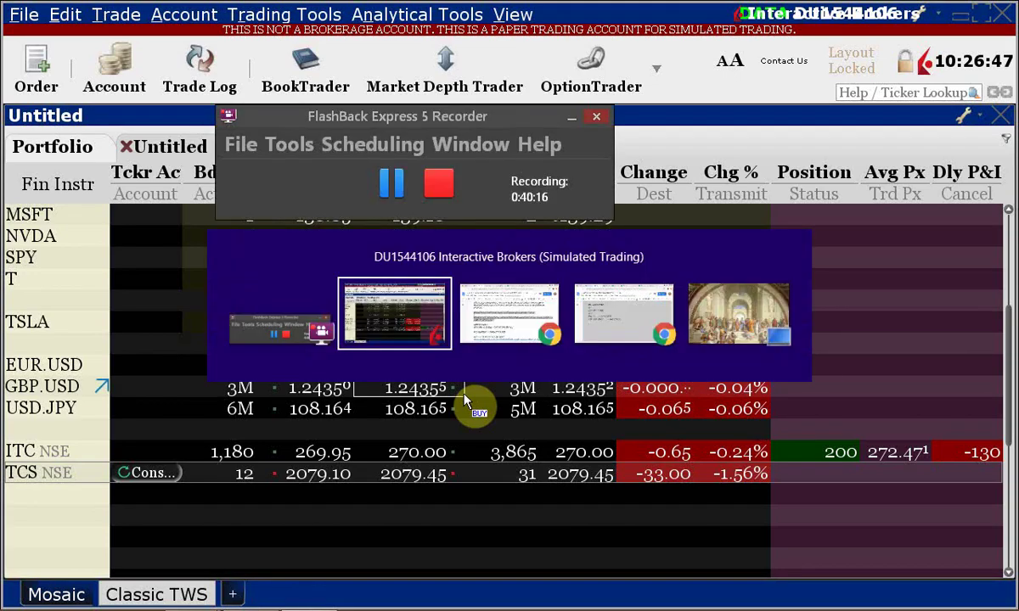
{"action": "key", "text": "alt+Tab"}
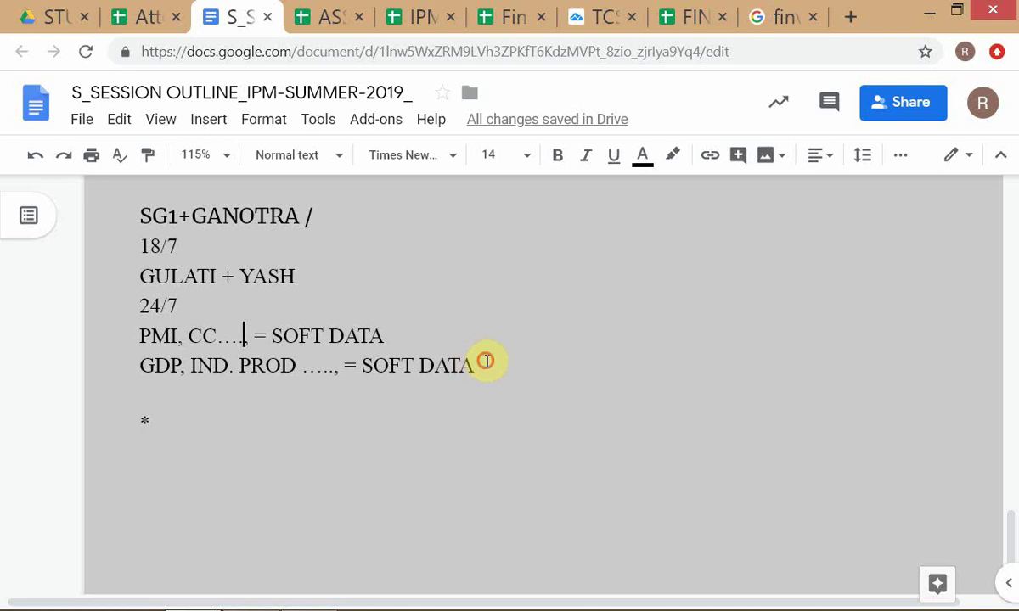
{"action": "left_click", "coordinate": [485, 361]}
{"action": "key", "text": "Return"}
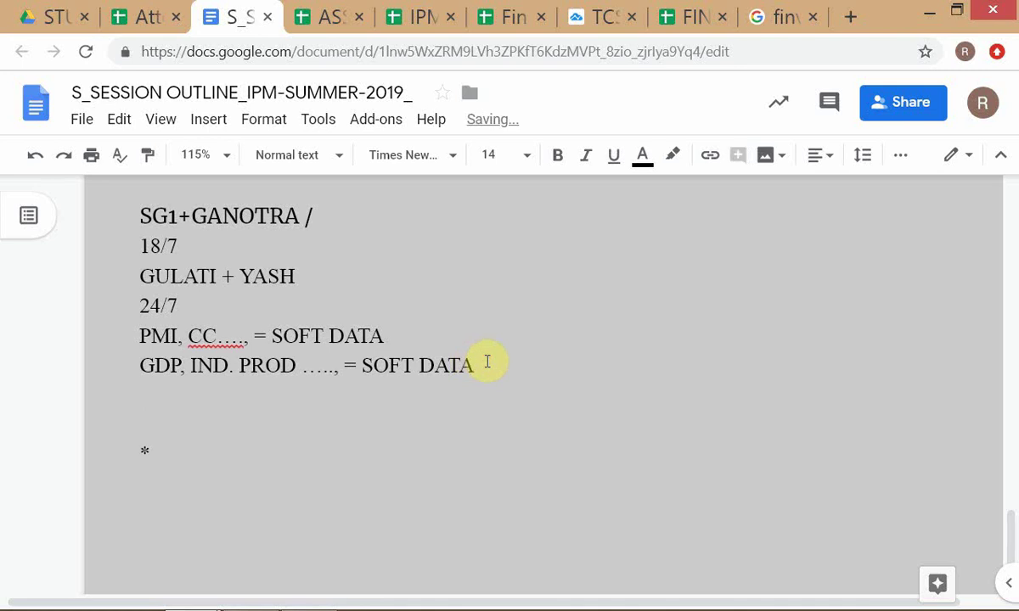
{"action": "key", "text": "ctrl+v"}
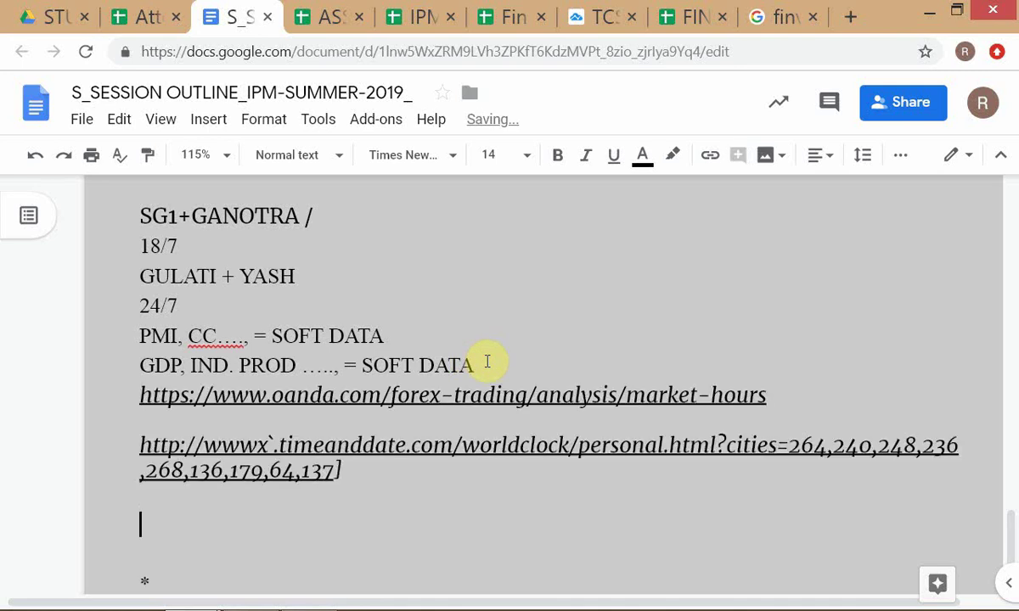
Step: Mark the 24/7 and 18/7 date lines in the session outline with a leading asterisk
{"action": "key", "text": "Up"}
{"action": "key", "text": "Up"}
{"action": "key", "text": "Up"}
{"action": "key", "text": "Up"}
{"action": "key", "text": "Up"}
{"action": "key", "text": "Up"}
{"action": "key", "text": "Up"}
{"action": "key", "text": "Up"}
{"action": "type", "text": "*"}
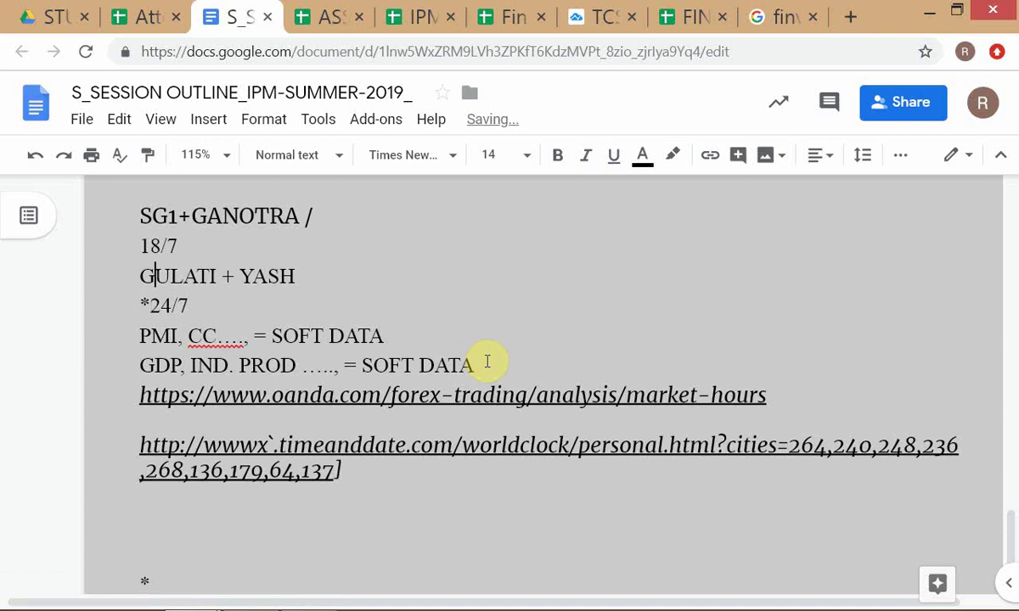
{"action": "key", "text": "Up"}
{"action": "key", "text": "Home"}
{"action": "type", "text": "*"}
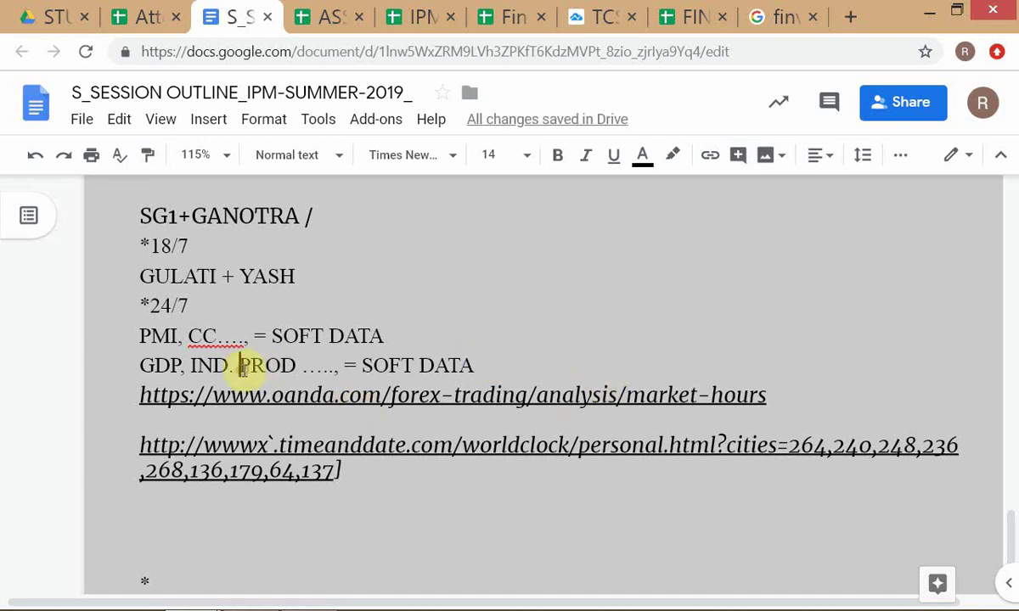
Step: Replace SOFT with HARD in the GDP, IND. PROD line so it reads HARD DATA
{"action": "left_click", "coordinate": [360, 365]}
{"action": "key", "text": "shift+Right"}
{"action": "key", "text": "shift+Right"}
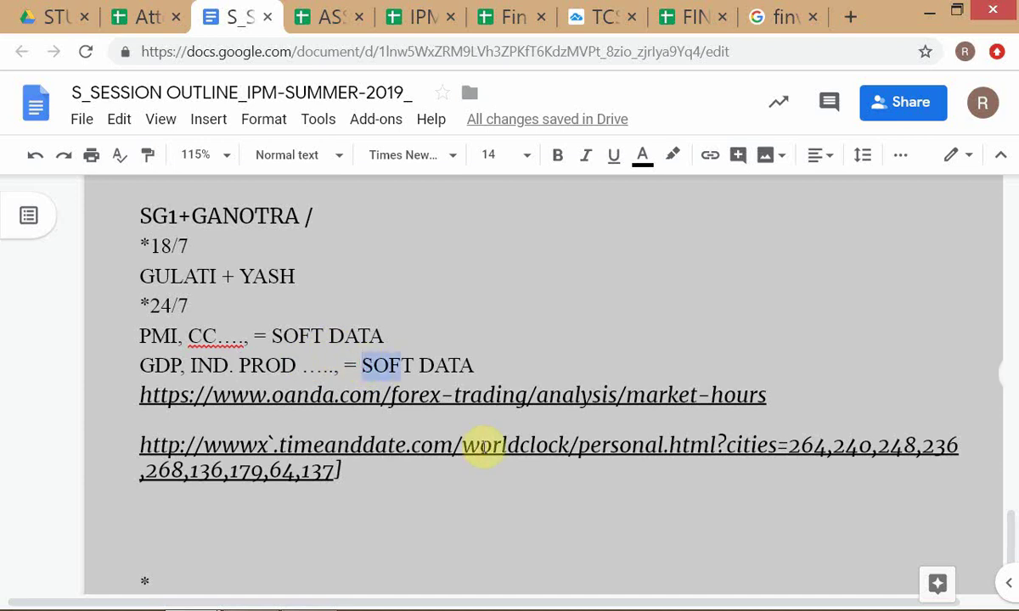
{"action": "type", "text": "HARD"}
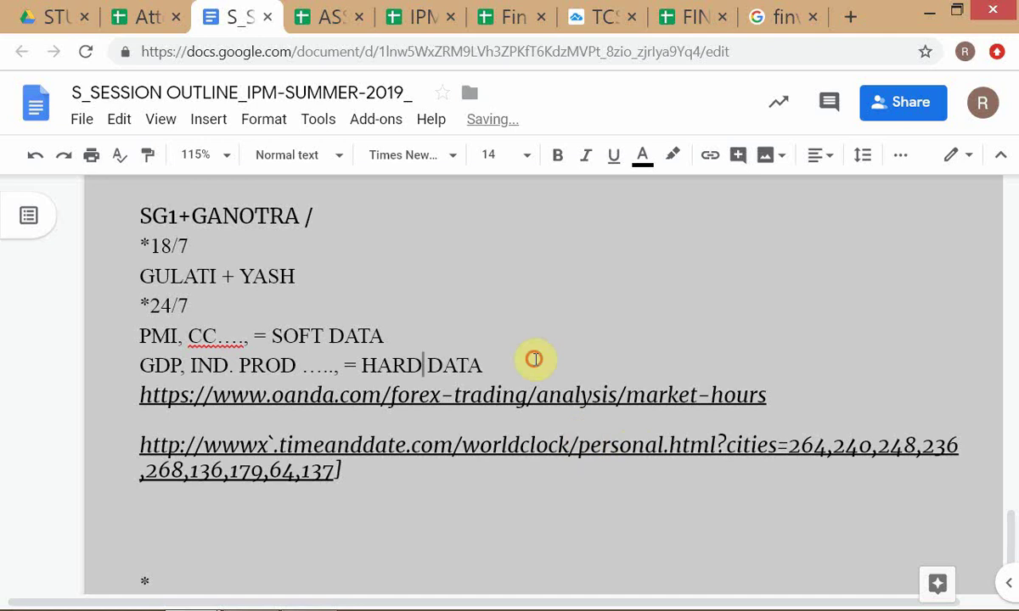
{"action": "left_click", "coordinate": [509, 365]}
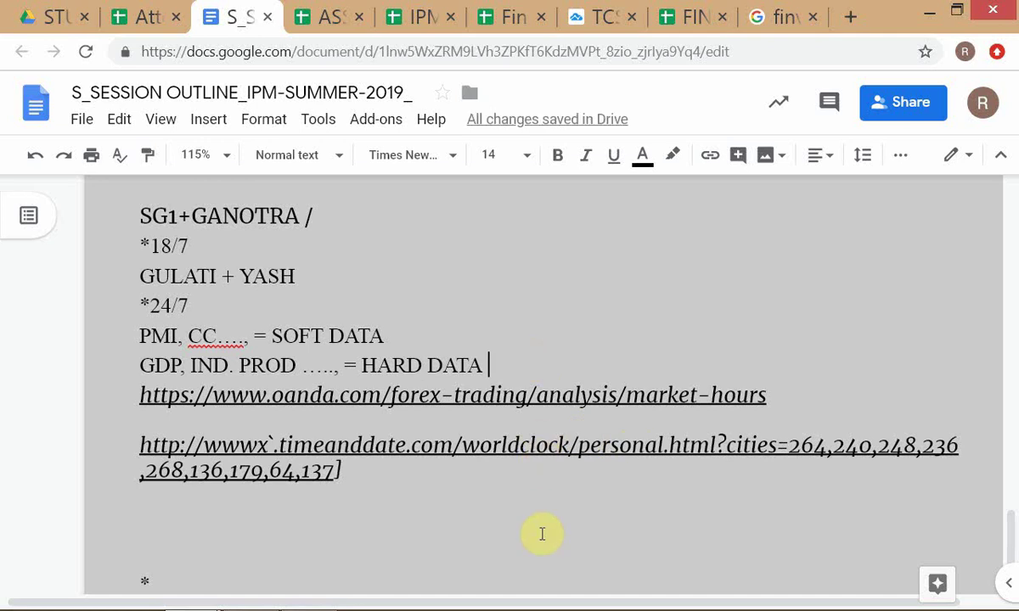
Step: Return to the Unit 1 notes window and examine OANDA's Forex Market Hours chart, comparing the Sydney, Tokyo, London and New York sessions
{"action": "key", "text": "alt+Tab"}
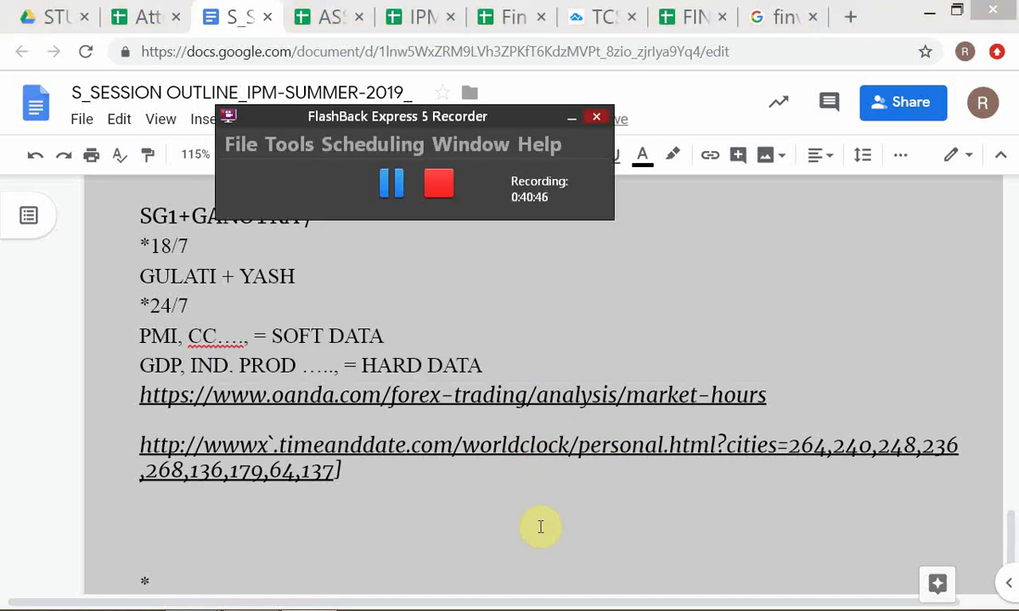
{"action": "key", "text": "alt+Tab"}
{"action": "key", "text": "alt+Tab"}
{"action": "key", "text": "alt+Tab"}
{"action": "key", "text": "alt+Tab"}
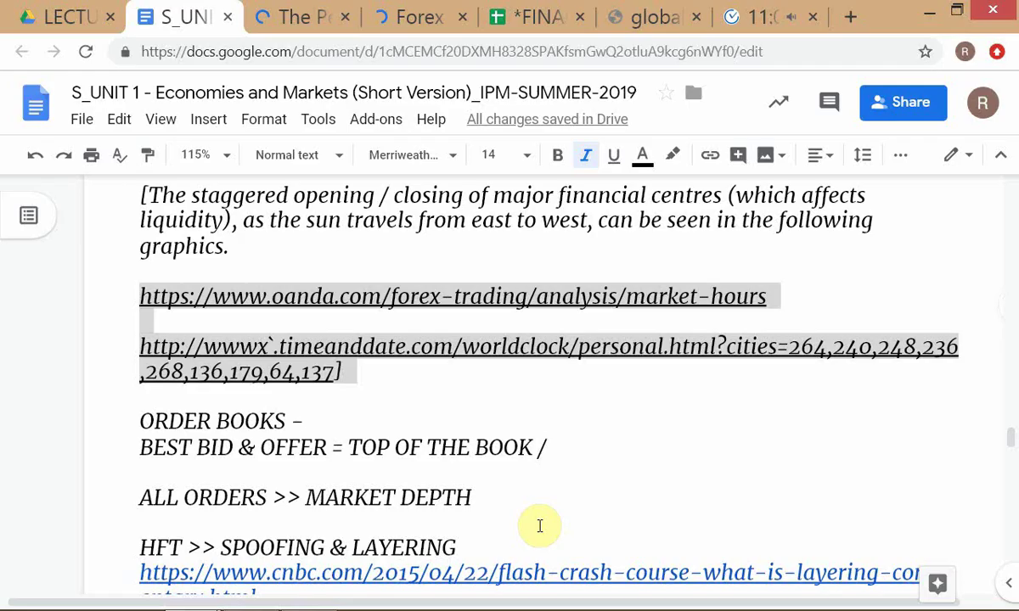
{"action": "left_click", "coordinate": [378, 321]}
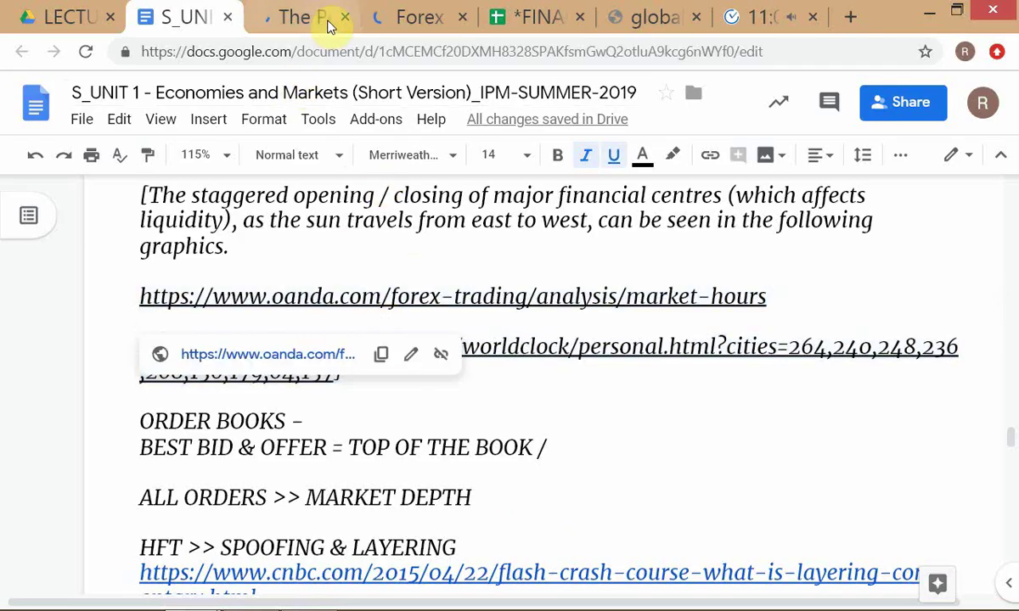
{"action": "left_click", "coordinate": [406, 17]}
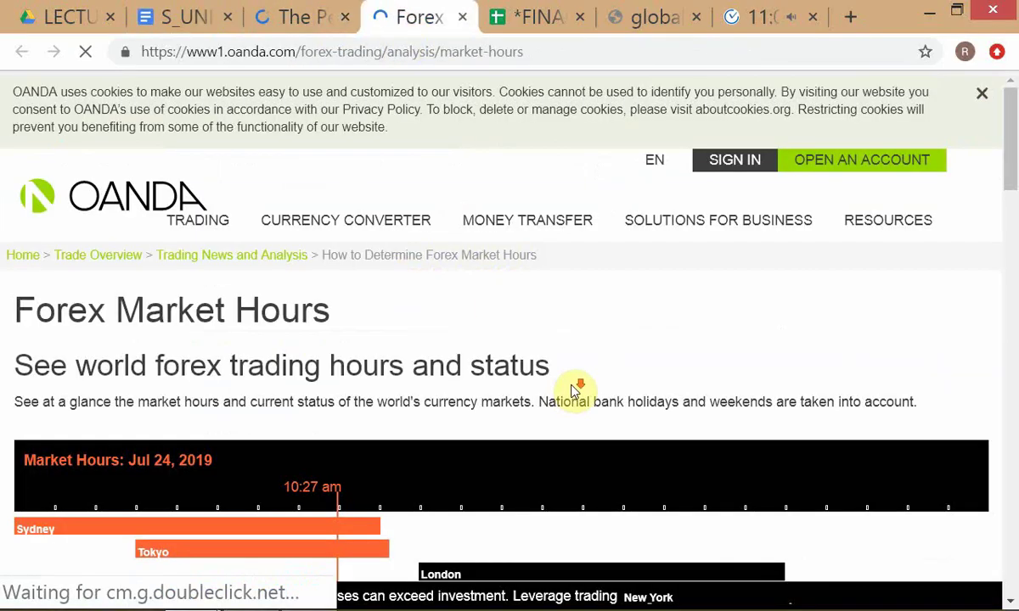
{"action": "scroll", "coordinate": [574, 390], "scroll_direction": "down", "scroll_amount": 3}
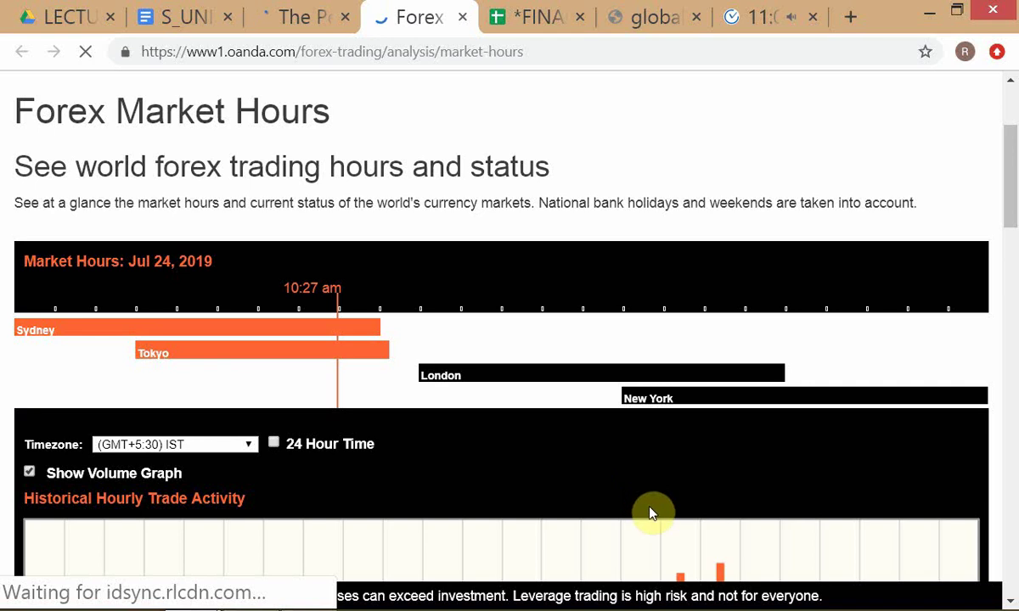
{"action": "scroll", "coordinate": [650, 513], "scroll_direction": "down", "scroll_amount": 1}
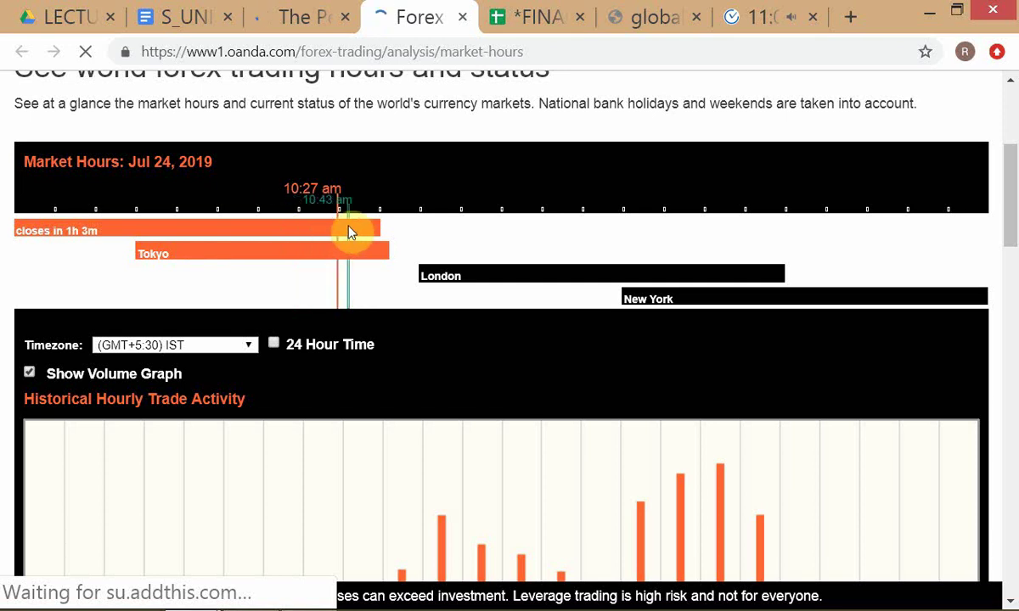
{"action": "scroll", "coordinate": [499, 417], "scroll_direction": "up", "scroll_amount": 1}
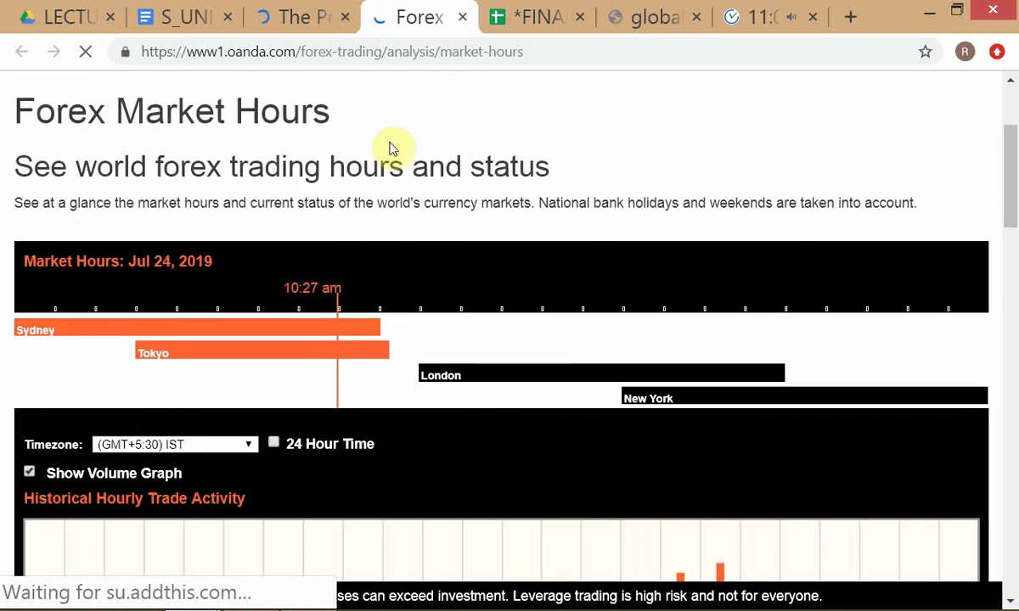
{"action": "scroll", "coordinate": [394, 471], "scroll_direction": "down", "scroll_amount": 1}
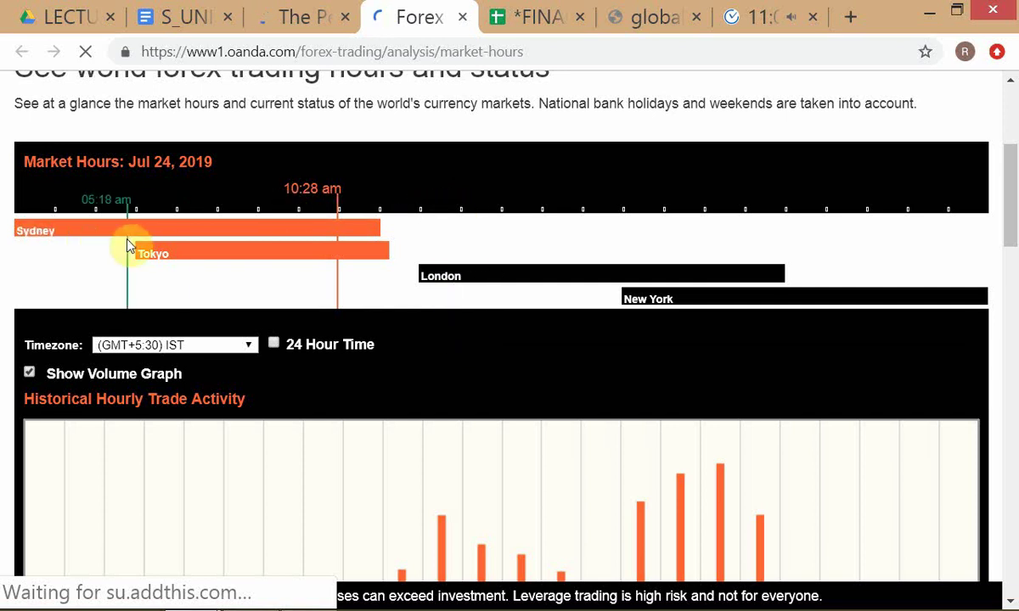
{"action": "mouse_move", "coordinate": [147, 257]}
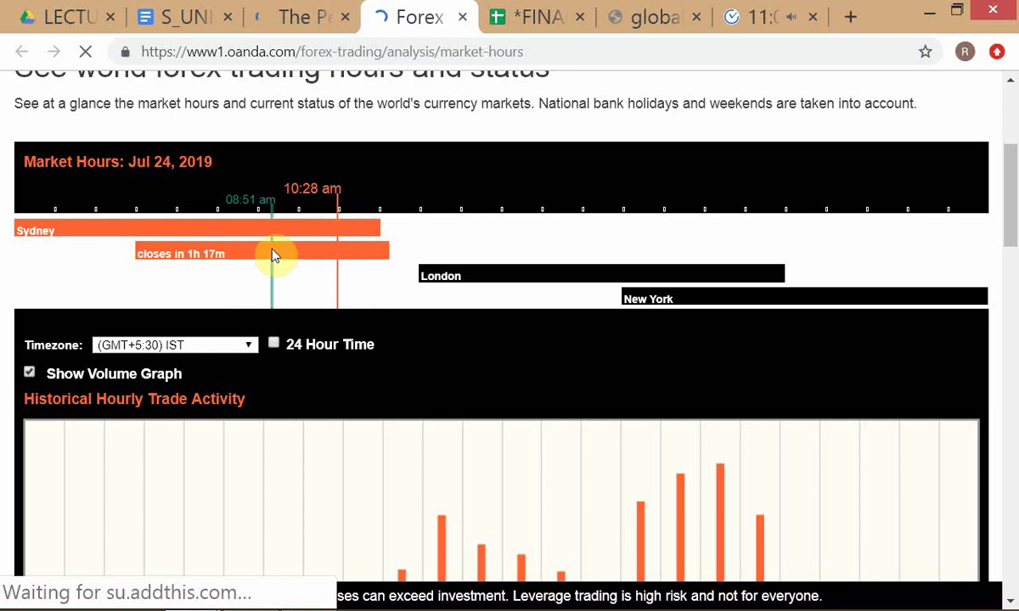
Step: Examine the local times of the financial centres on the timeanddate Personal World Clock, from Wellington to Los Angeles
{"action": "left_click", "coordinate": [291, 17]}
{"action": "scroll", "coordinate": [747, 407], "scroll_direction": "down", "scroll_amount": 2}
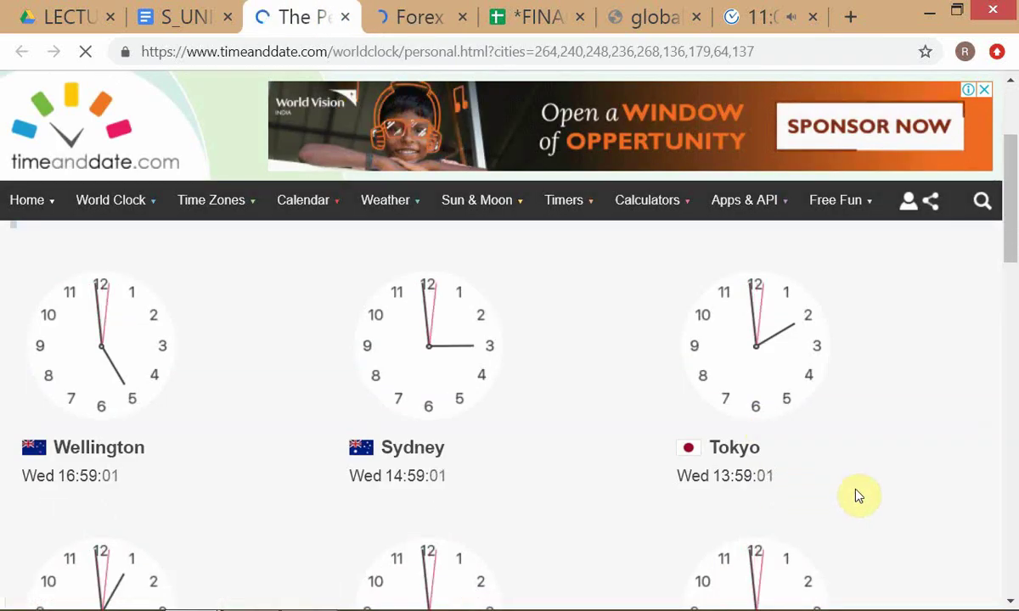
{"action": "key", "text": "ctrl+minus"}
{"action": "key", "text": "ctrl+minus"}
{"action": "key", "text": "ctrl+minus"}
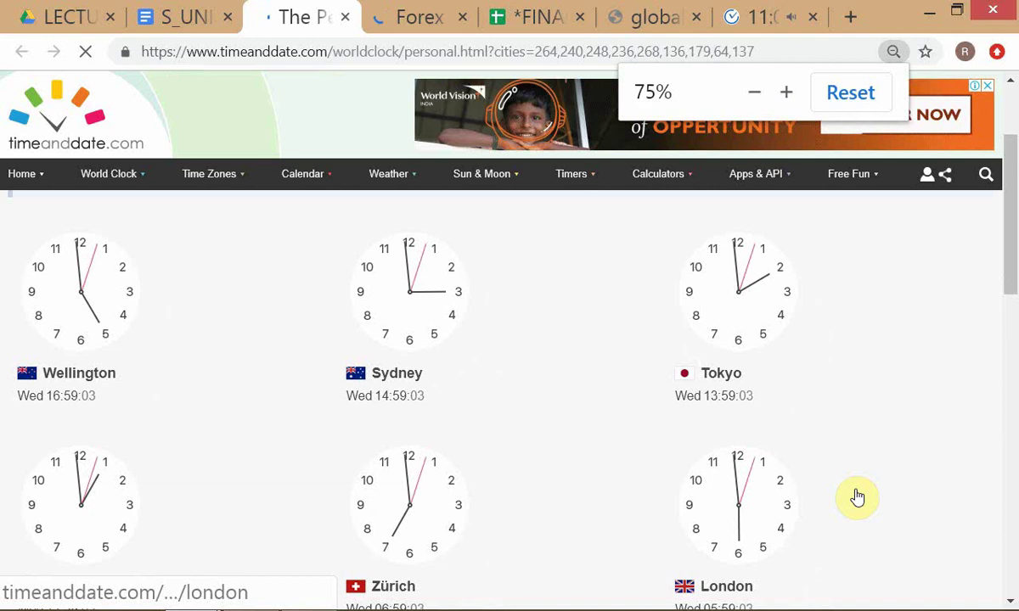
{"action": "key", "text": "ctrl+minus"}
{"action": "key", "text": "ctrl+minus"}
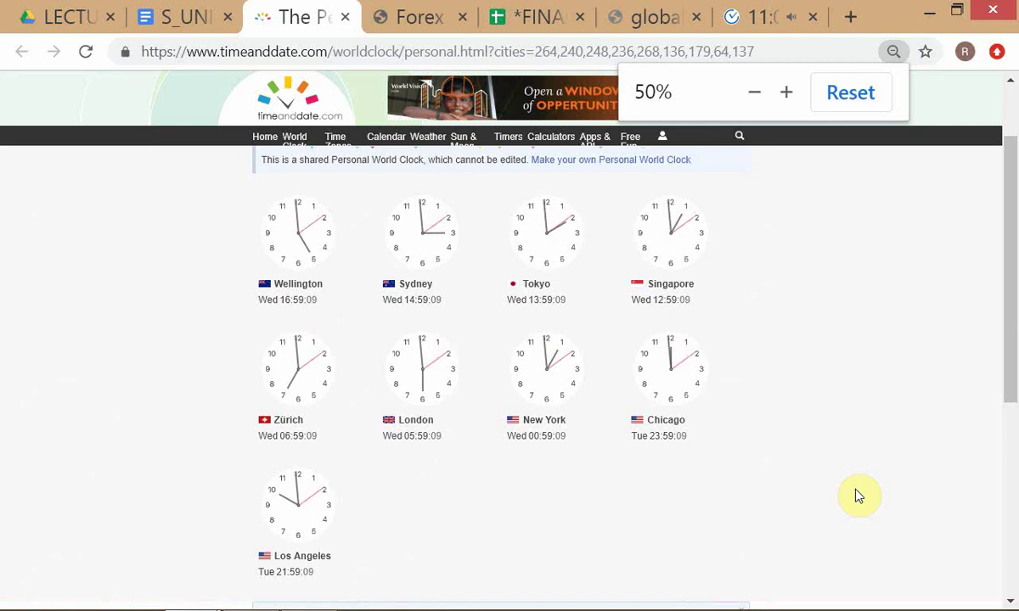
{"action": "key", "text": "ctrl+plus"}
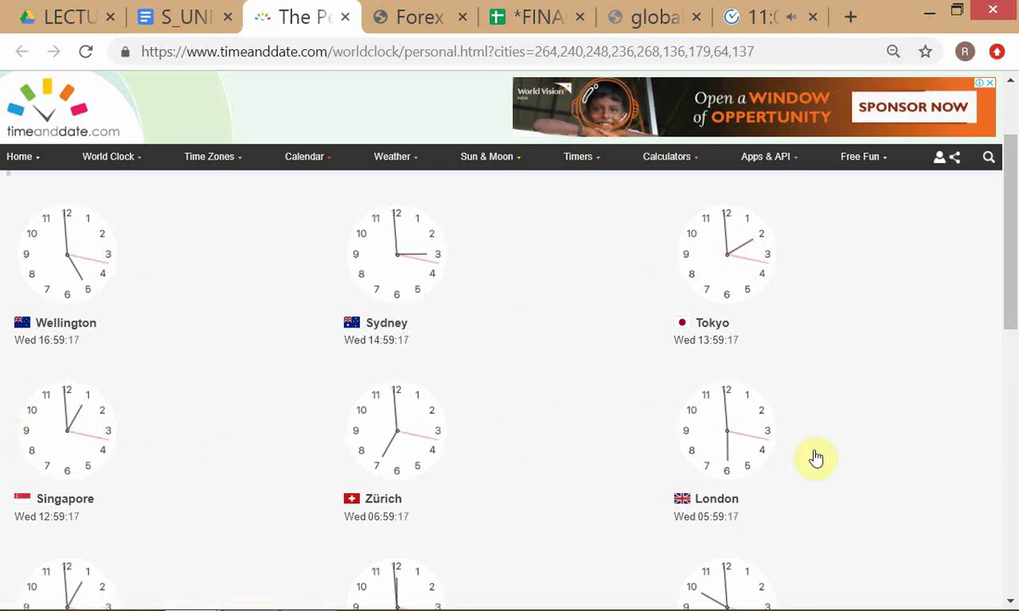
{"action": "scroll", "coordinate": [927, 477], "scroll_direction": "down", "scroll_amount": 2}
{"action": "scroll", "coordinate": [927, 477], "scroll_direction": "down", "scroll_amount": 2}
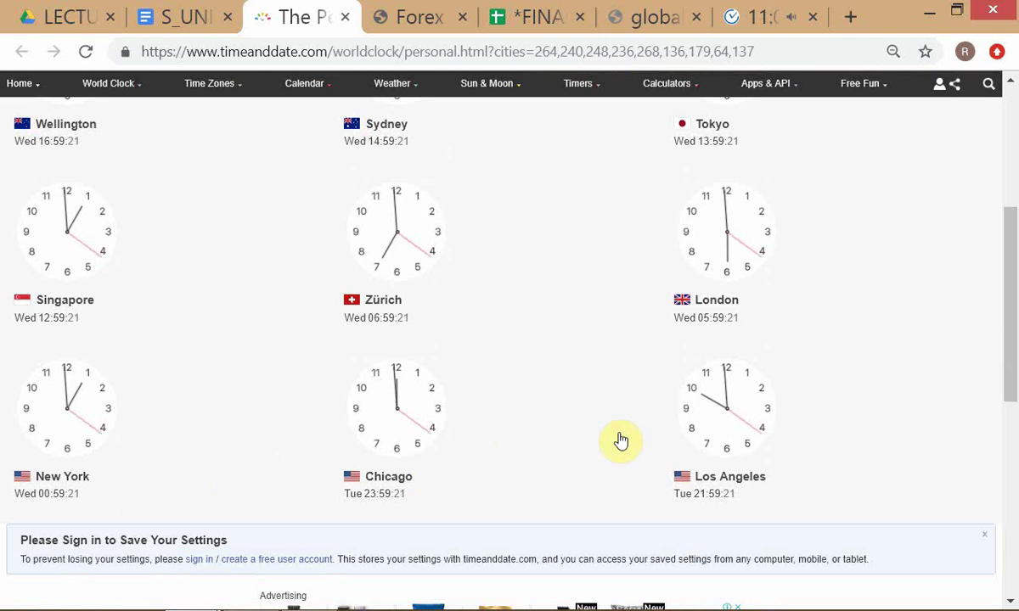
{"action": "scroll", "coordinate": [822, 417], "scroll_direction": "up", "scroll_amount": 5}
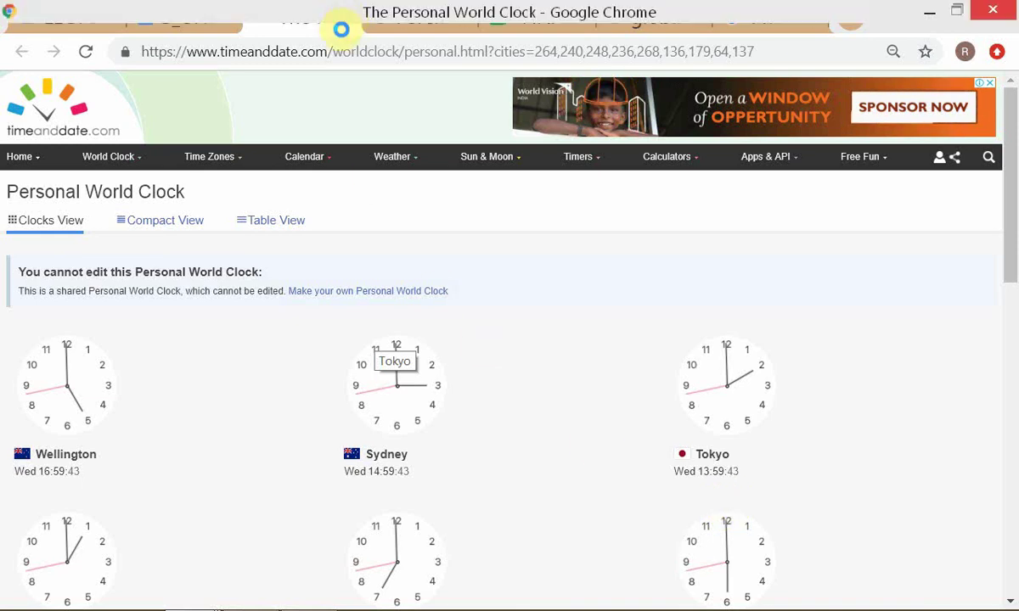
{"action": "key", "text": "alt+Tab"}
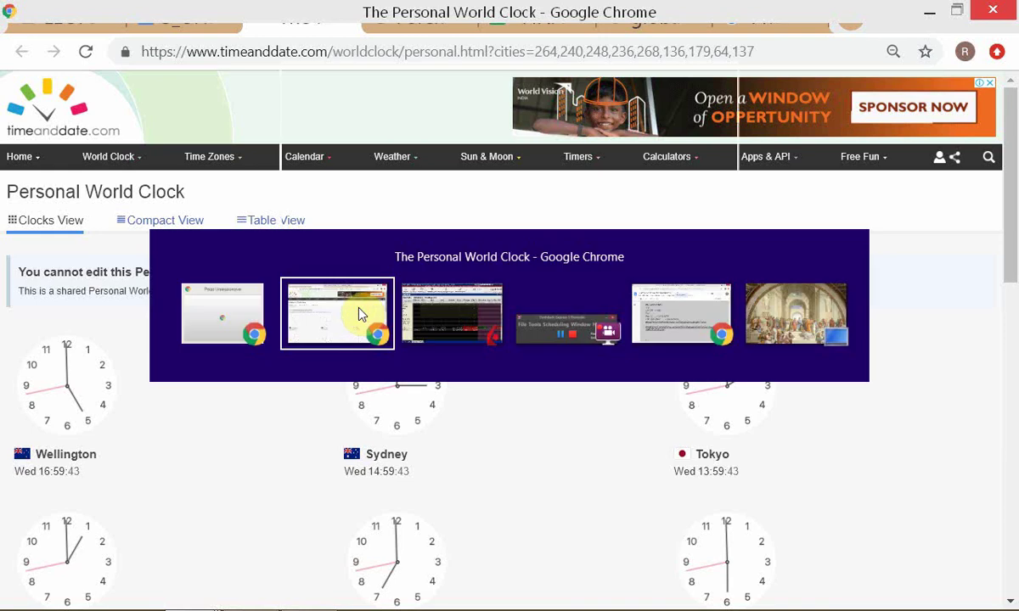
{"action": "key", "text": "alt+Tab"}
{"action": "key", "text": "alt+Tab"}
{"action": "key", "text": "alt+Tab"}
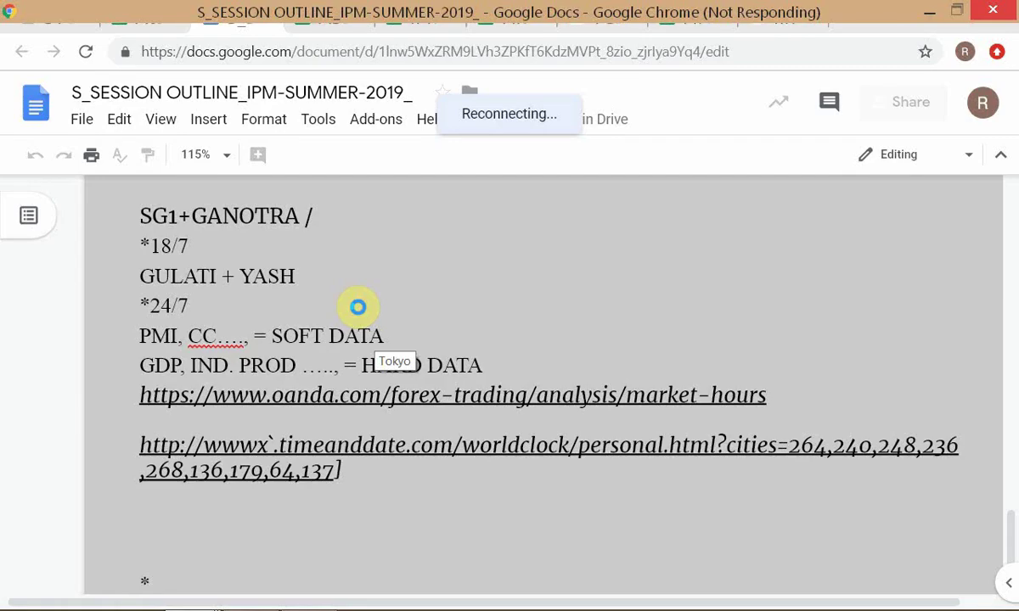
{"action": "key", "text": "alt+Tab"}
{"action": "key", "text": "alt+Tab"}
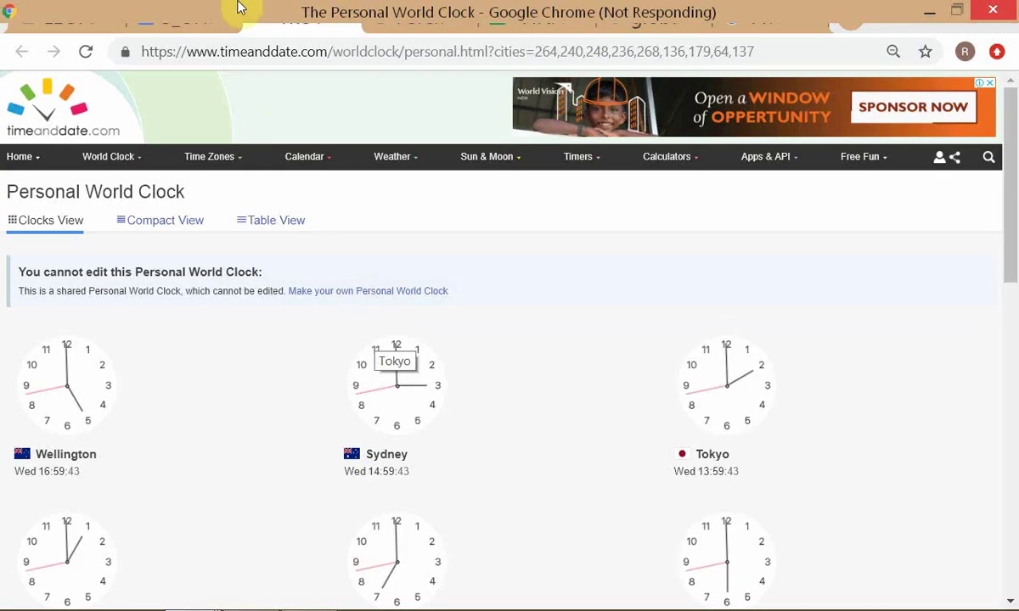
Step: Switch to the Trader Workstation watchlist, checking the session outline and world clock windows along the way
{"action": "mouse_move", "coordinate": [954, 602]}
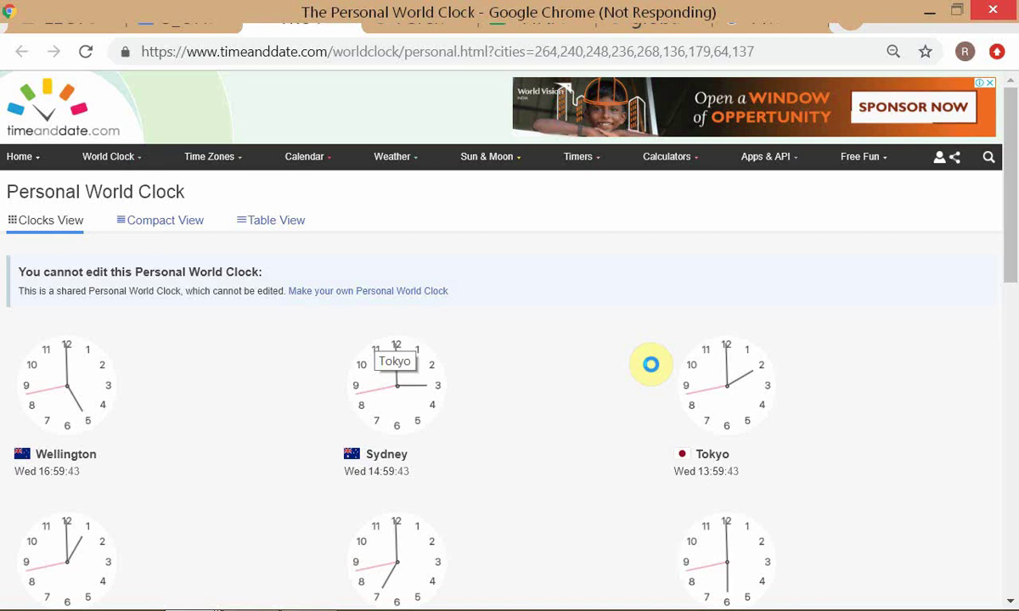
{"action": "key", "text": "alt+Tab"}
{"action": "key", "text": "alt+Tab"}
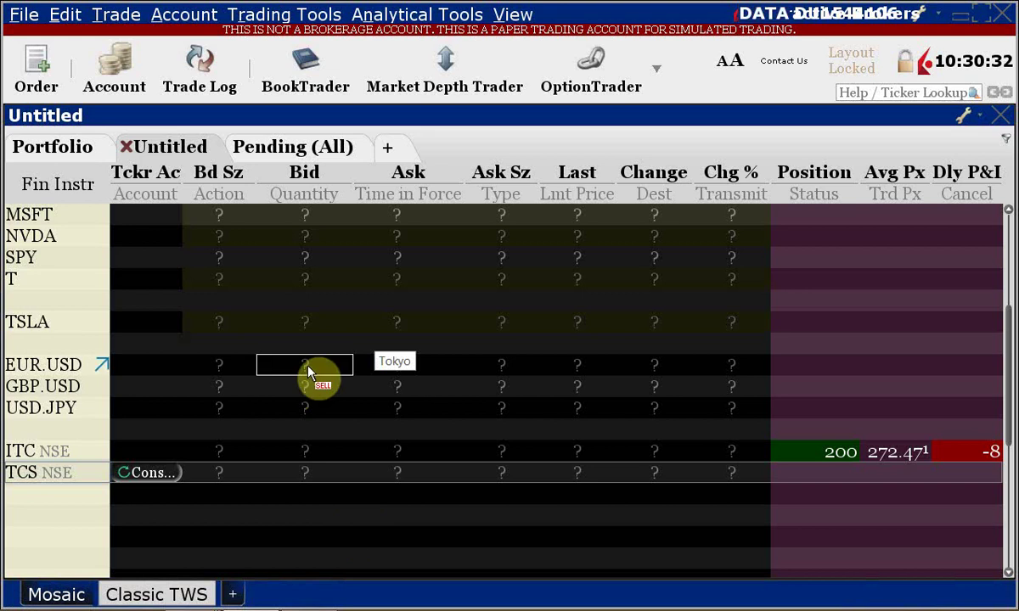
{"action": "key", "text": "alt+Tab"}
{"action": "key", "text": "alt+Tab"}
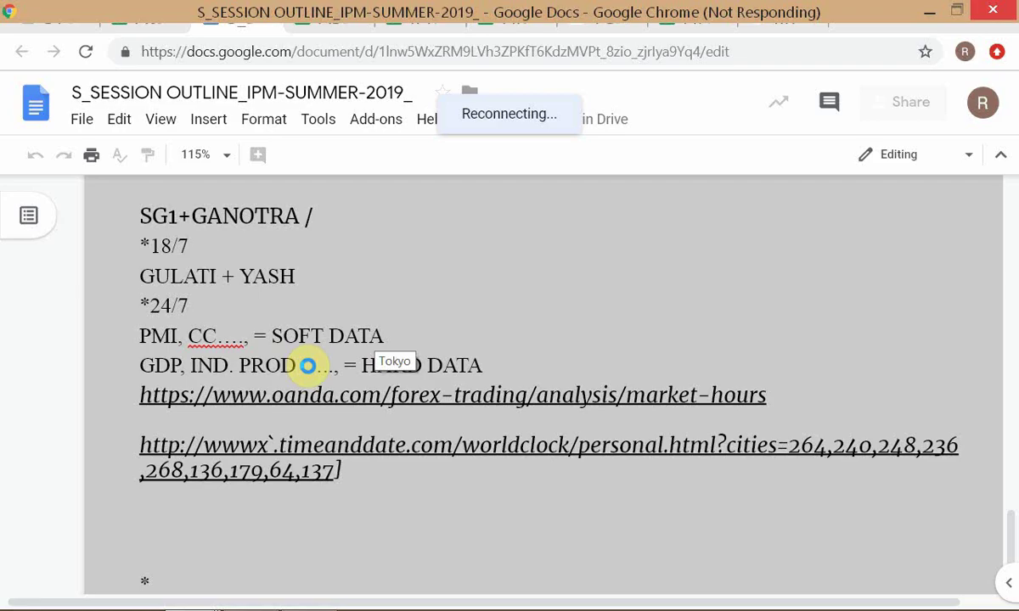
{"action": "key", "text": "alt+Tab"}
{"action": "key", "text": "alt+Tab"}
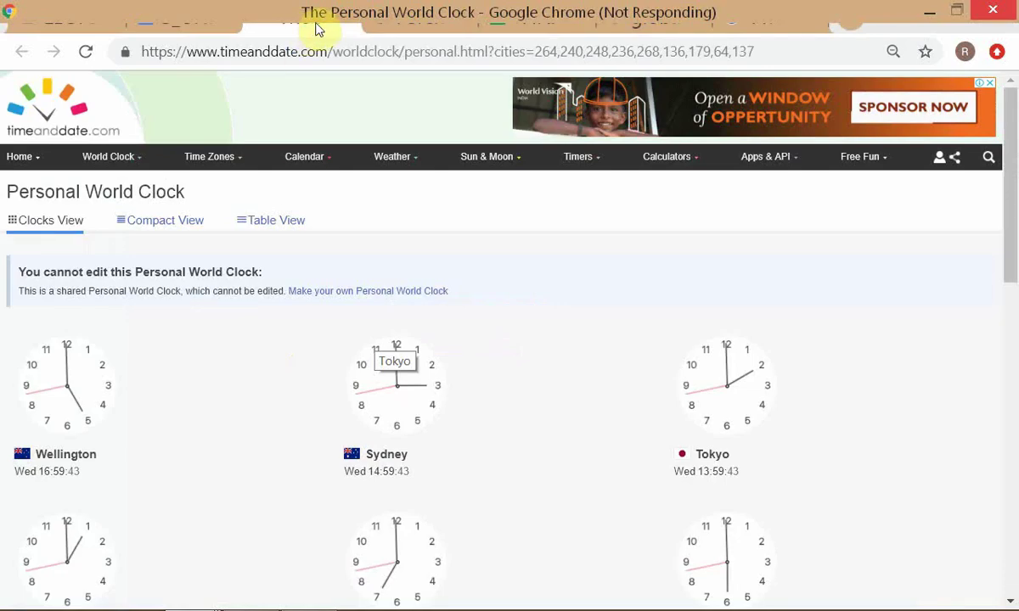
{"action": "key", "text": "alt+Tab"}
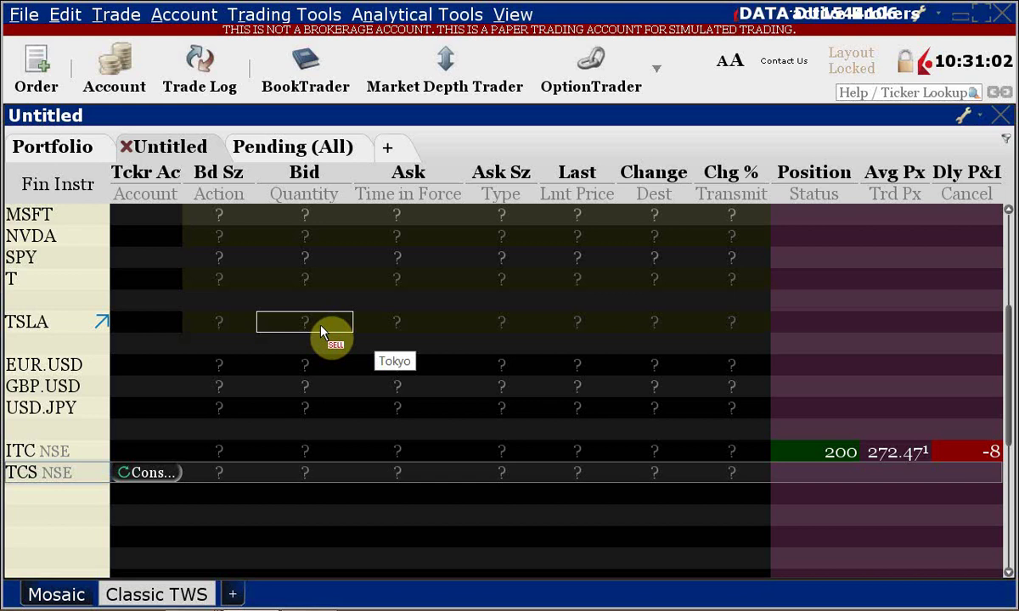
{"action": "mouse_move", "coordinate": [322, 332]}
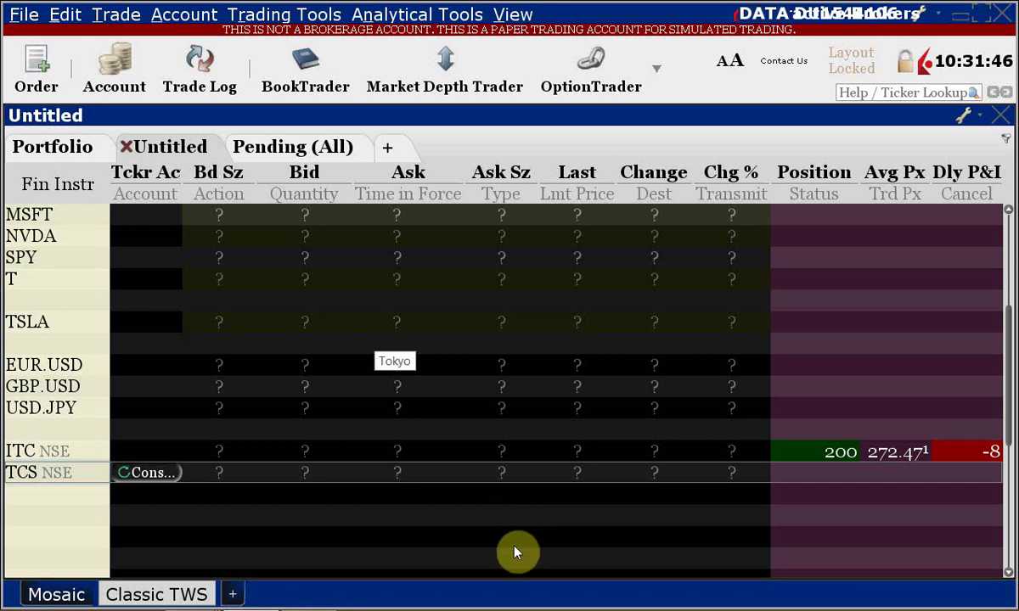
{"action": "mouse_move", "coordinate": [518, 608]}
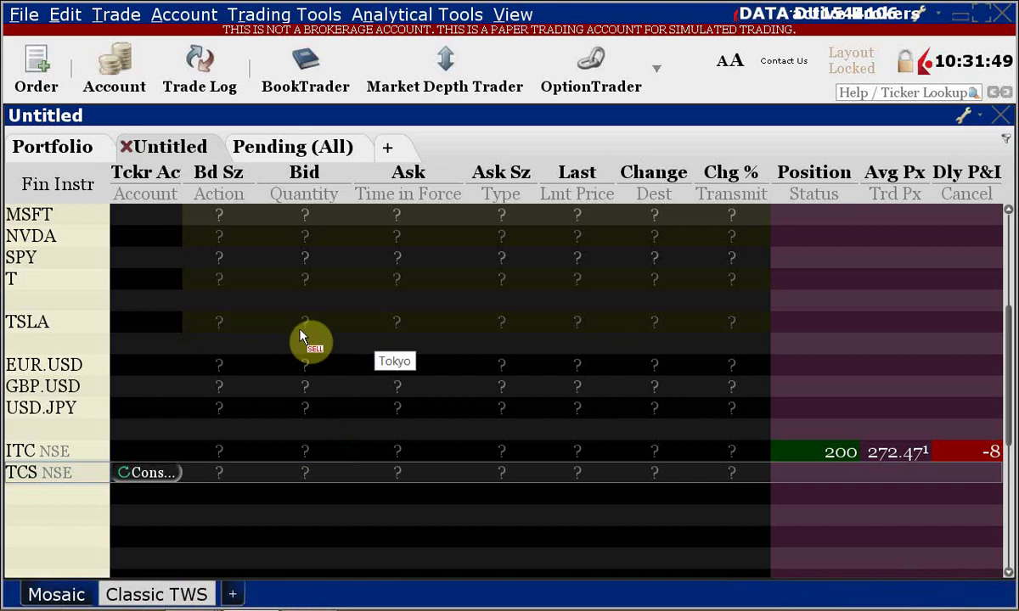
{"action": "key", "text": "alt+Tab"}
{"action": "key", "text": "alt+Tab"}
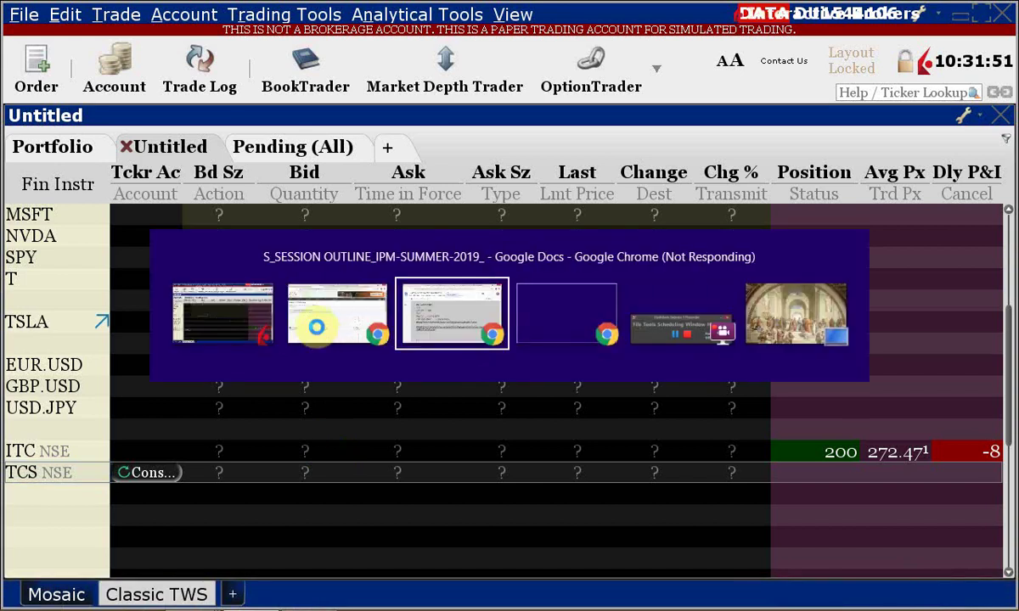
{"action": "key", "text": "alt+Tab"}
{"action": "key", "text": "alt+Tab"}
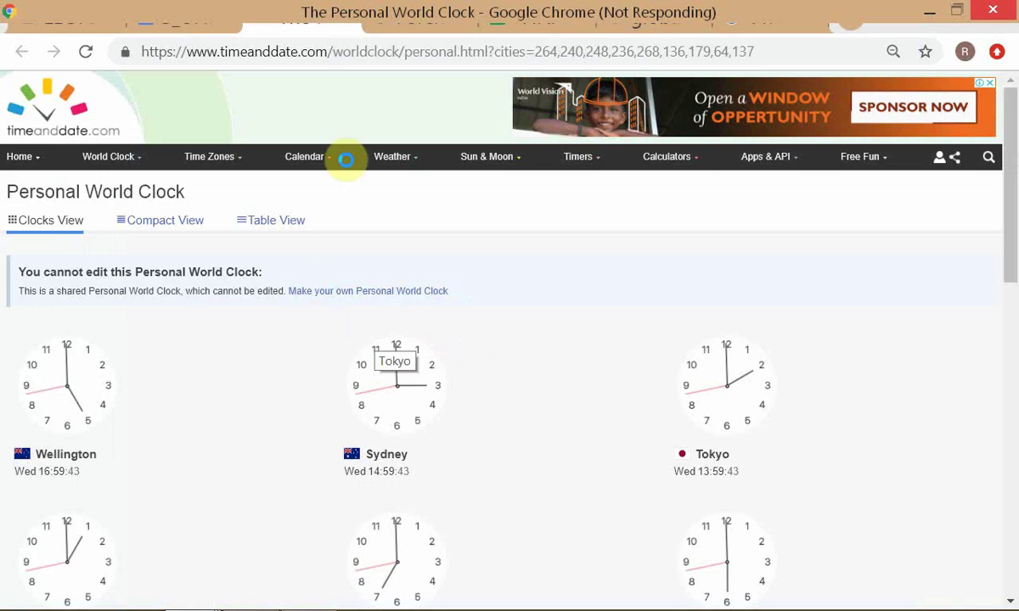
{"action": "key", "text": "alt+Tab"}
{"action": "key", "text": "alt+Tab"}
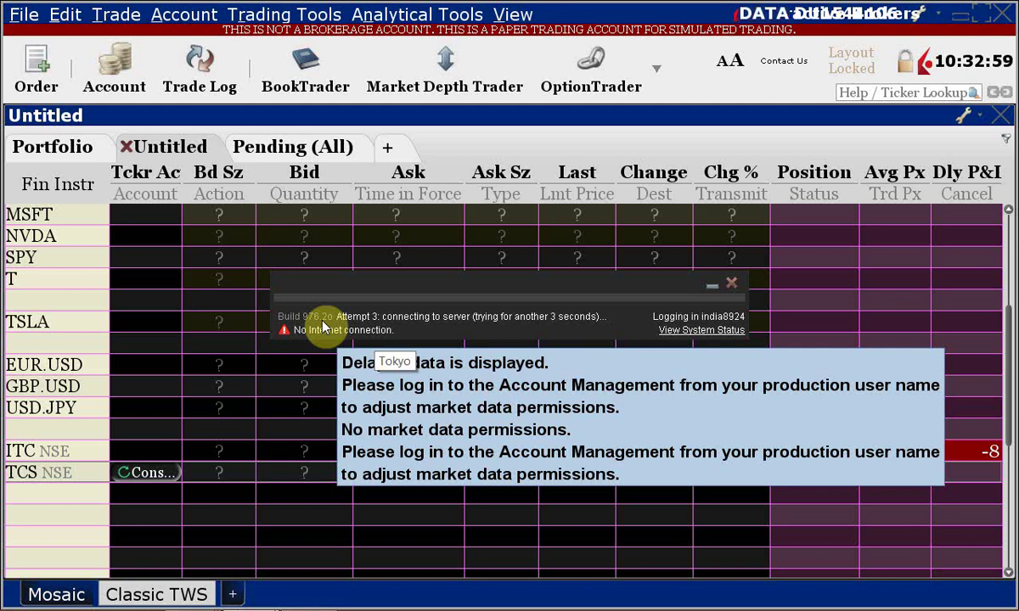
{"action": "key", "text": "alt+Tab"}
{"action": "key", "text": "alt+Tab"}
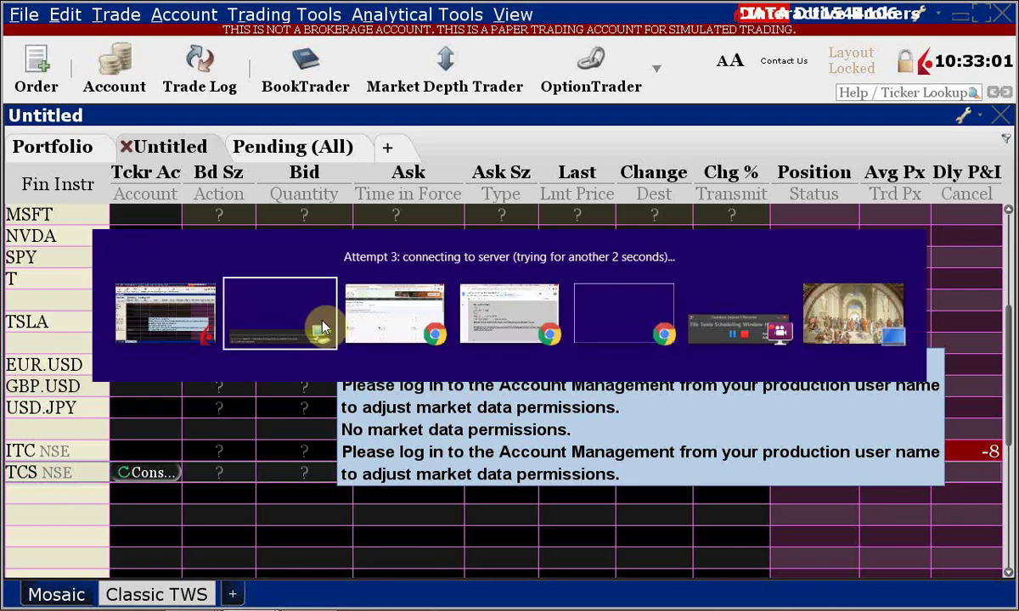
{"action": "key", "text": "alt+Tab"}
{"action": "key", "text": "alt+Tab"}
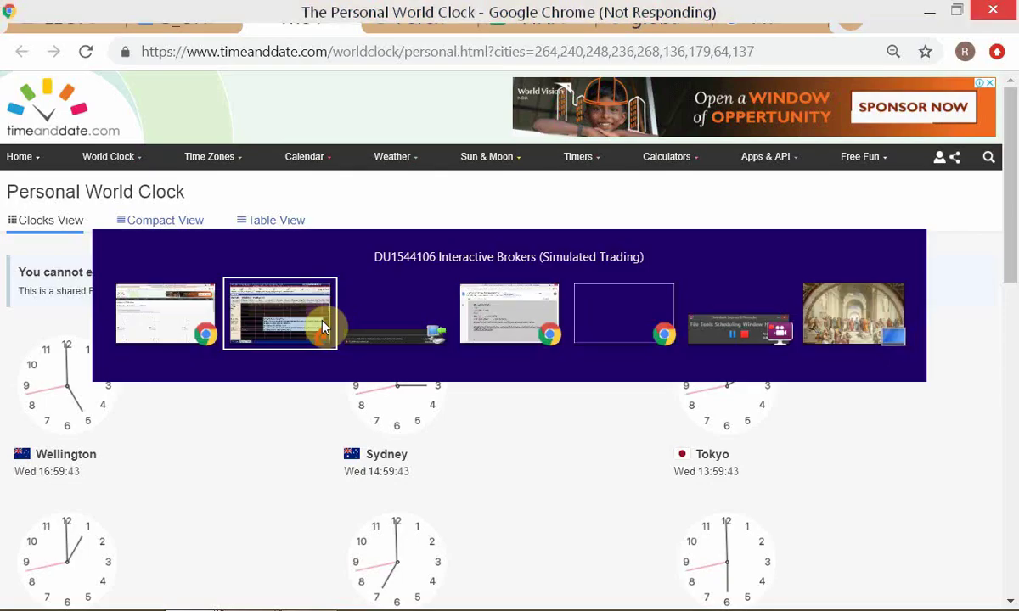
{"action": "key", "text": "alt+Tab"}
{"action": "key", "text": "alt+Tab"}
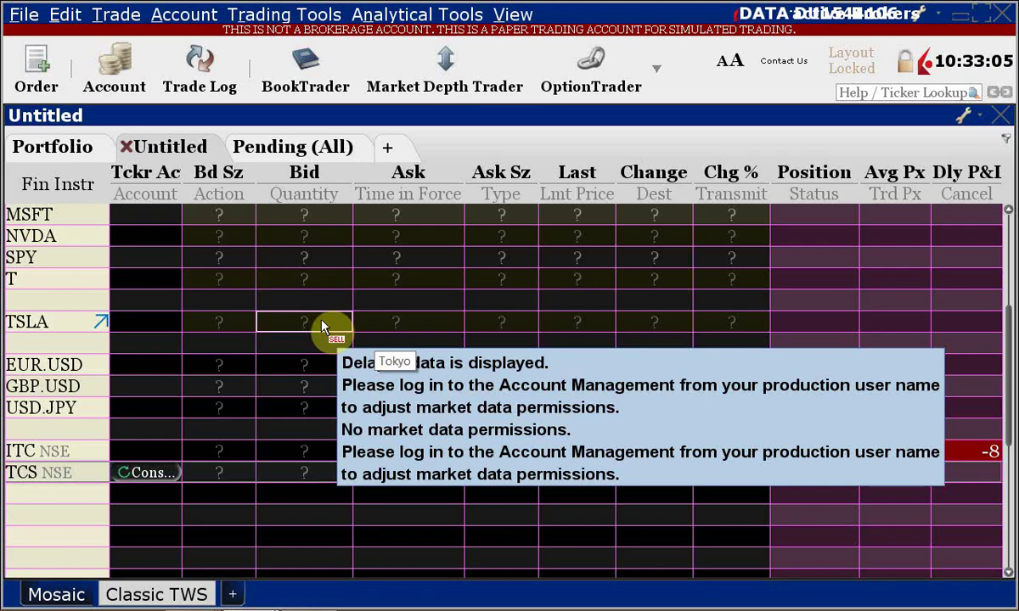
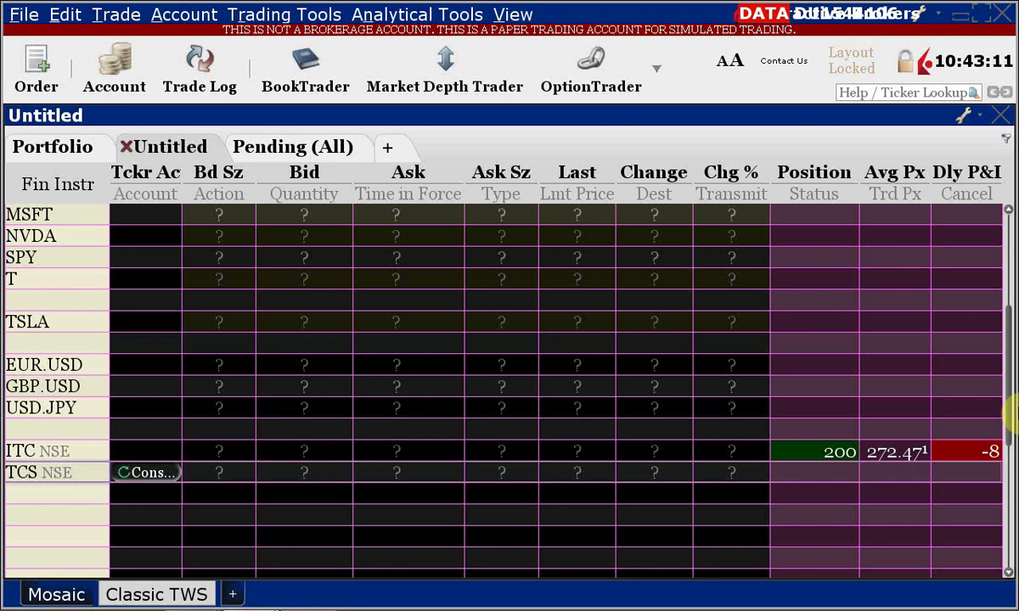
Step: Check the computer's internet connection, and look at the world clock and session outline before returning to Trader Workstation
{"action": "key", "text": "super+d"}
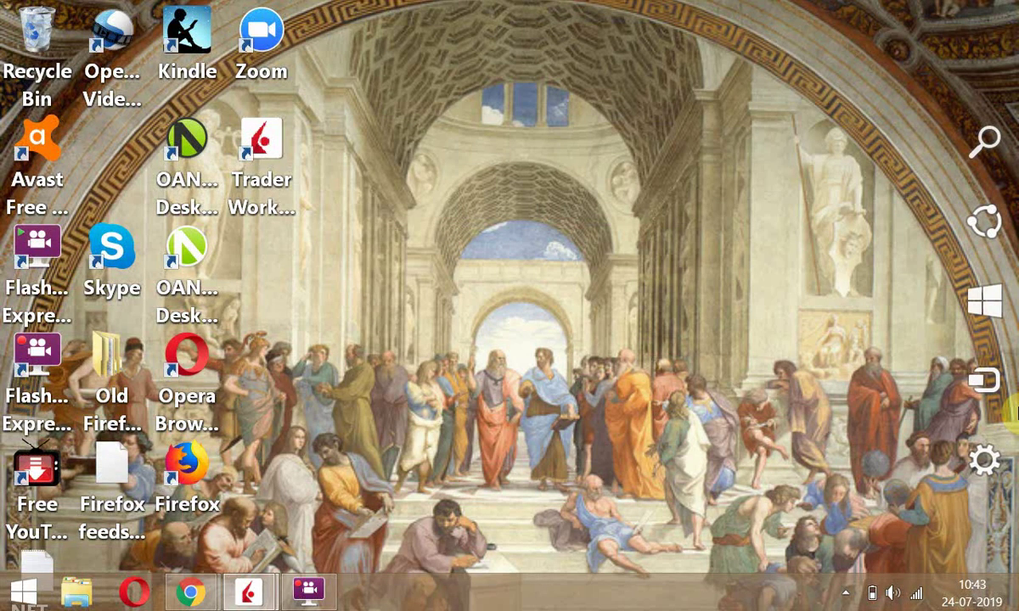
{"action": "key", "text": "super+d"}
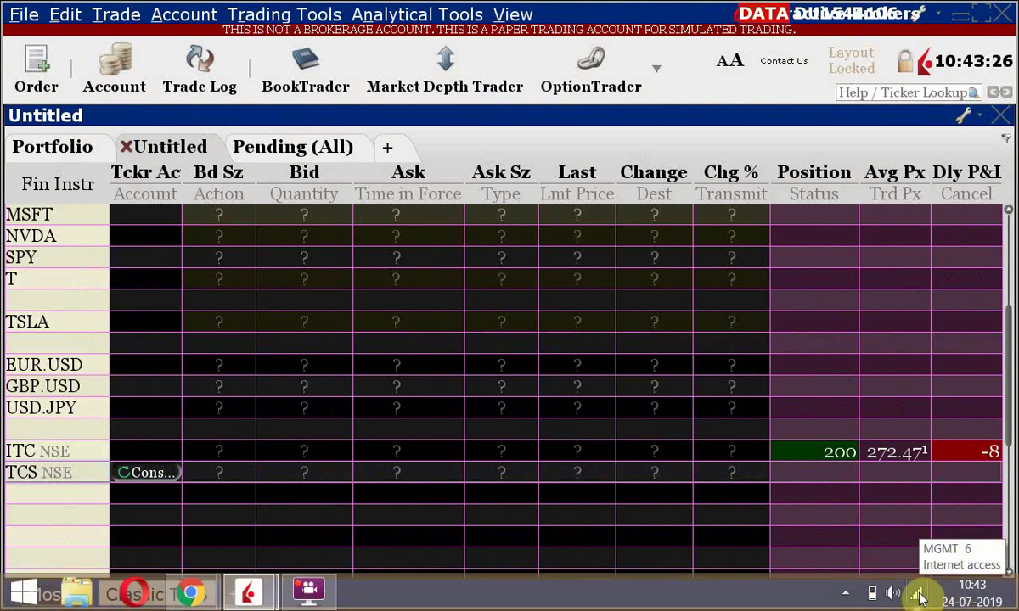
{"action": "key", "text": "alt+Tab"}
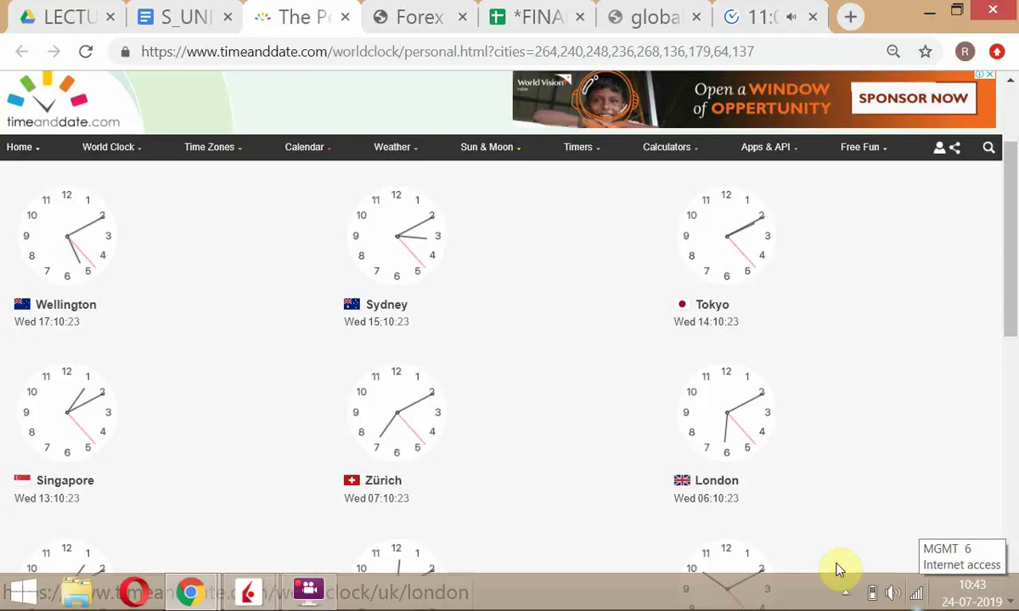
{"action": "key", "text": "alt+Tab"}
{"action": "key", "text": "alt+Tab"}
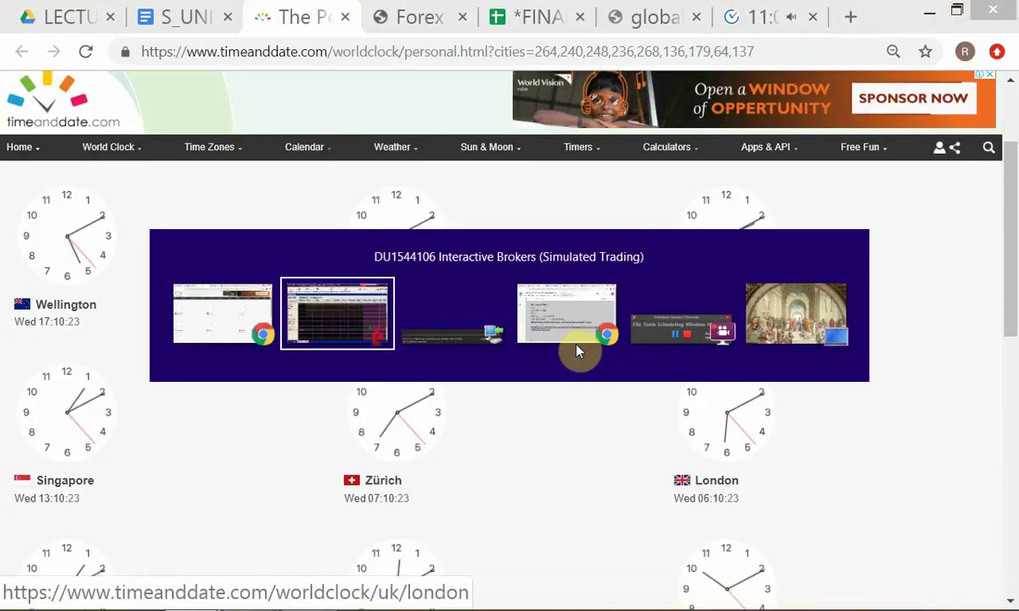
{"action": "key", "text": "alt+Tab"}
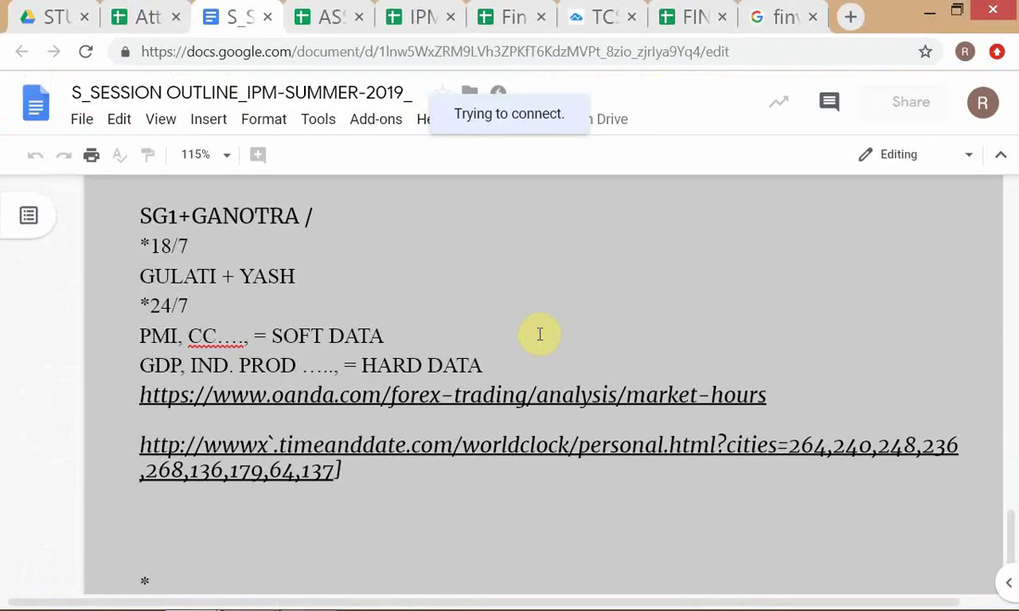
{"action": "key", "text": "alt+Tab"}
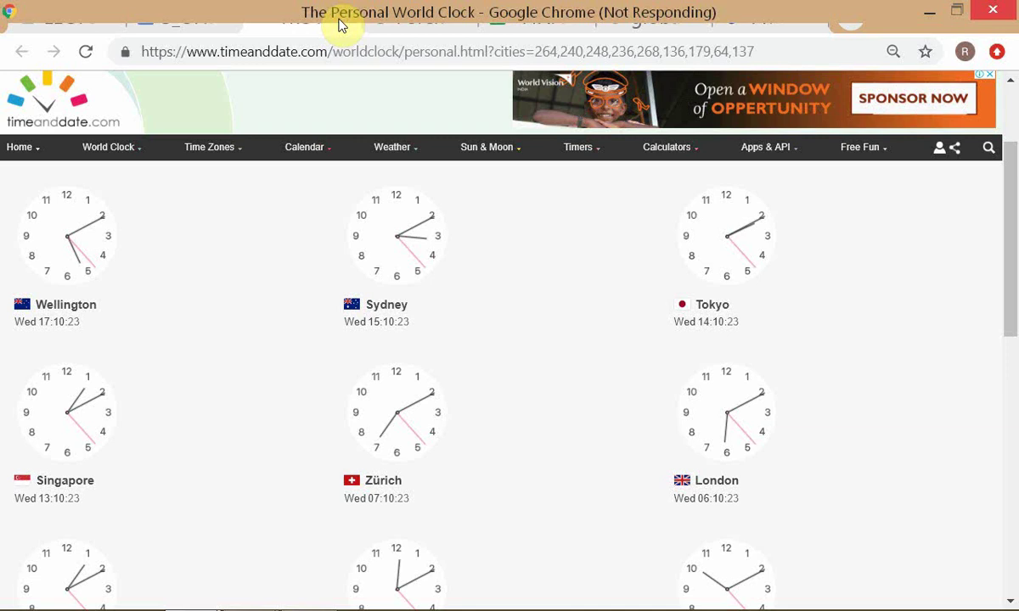
{"action": "key", "text": "alt+Tab"}
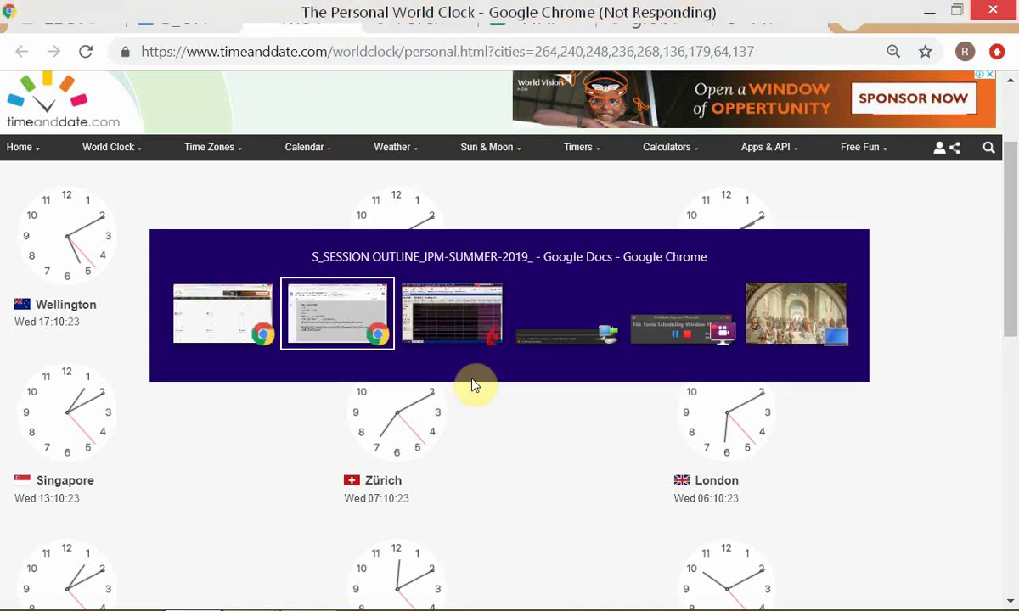
{"action": "key", "text": "alt+Tab"}
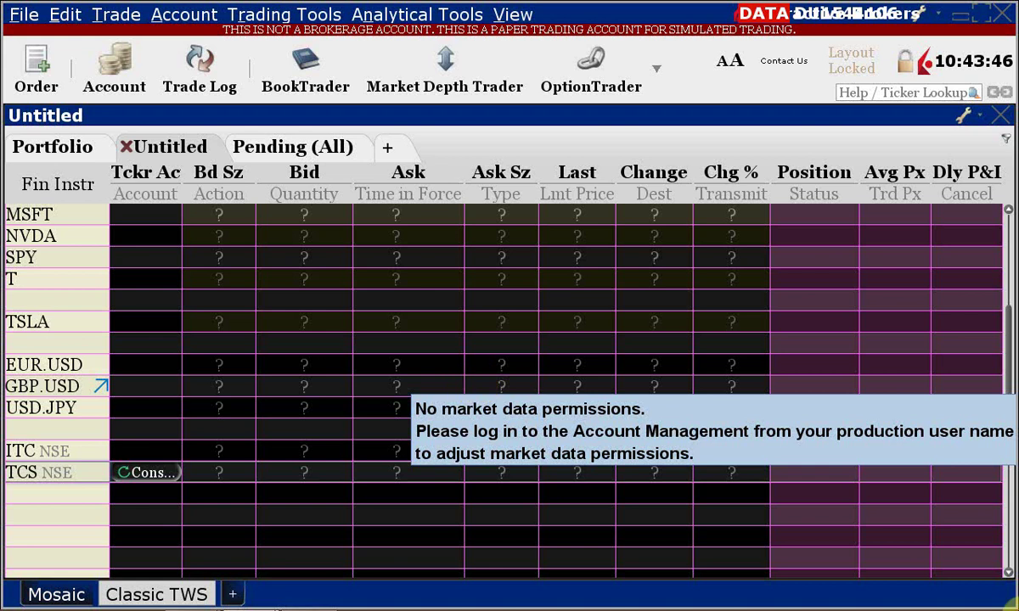
{"action": "left_click", "coordinate": [1018, 609]}
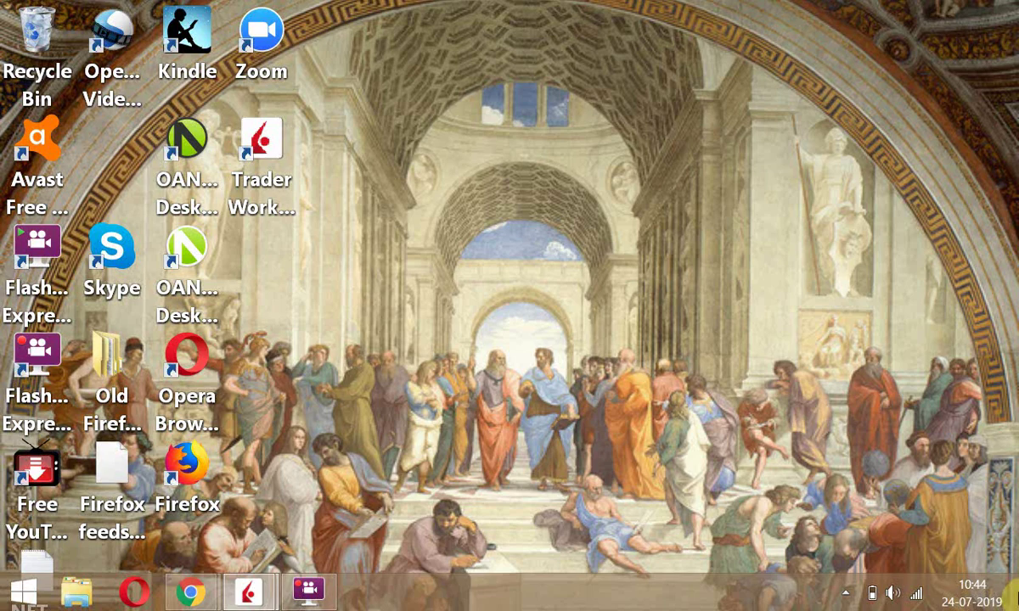
{"action": "key", "text": "alt+Tab"}
{"action": "key", "text": "alt+Tab"}
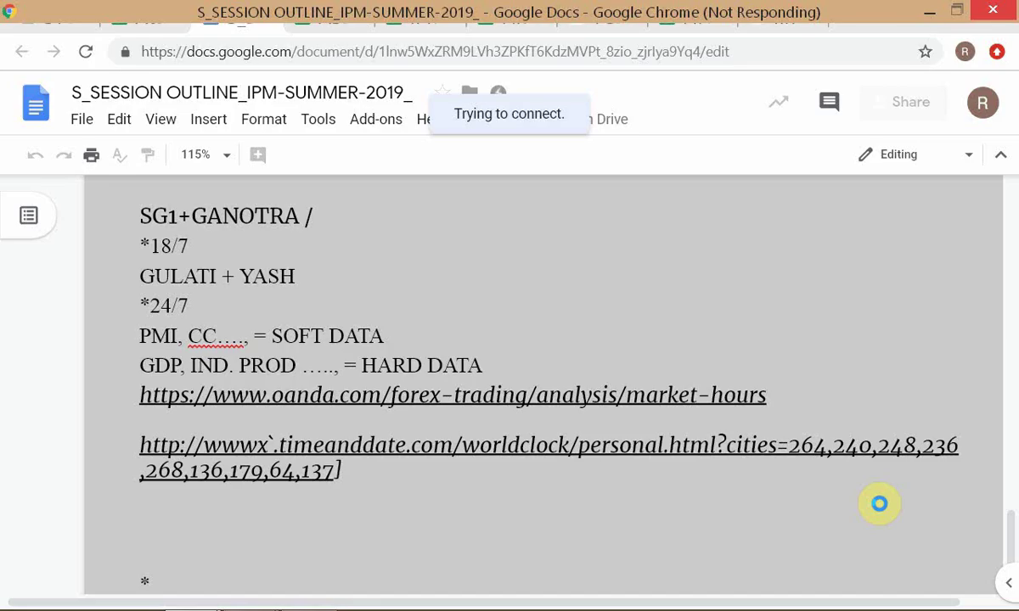
{"action": "key", "text": "alt+Tab"}
{"action": "key", "text": "alt+Tab"}
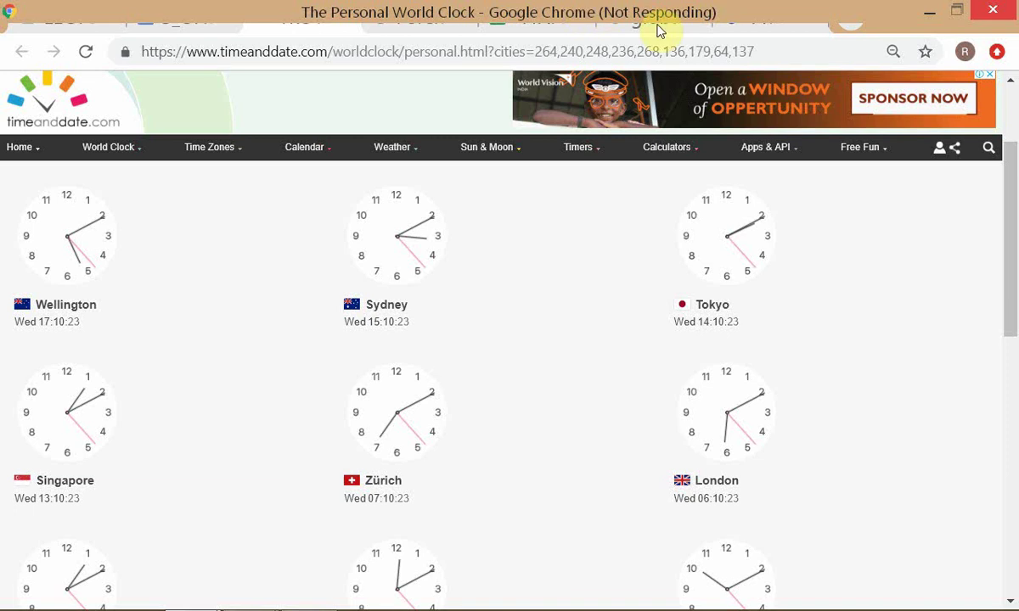
{"action": "mouse_move", "coordinate": [934, 604]}
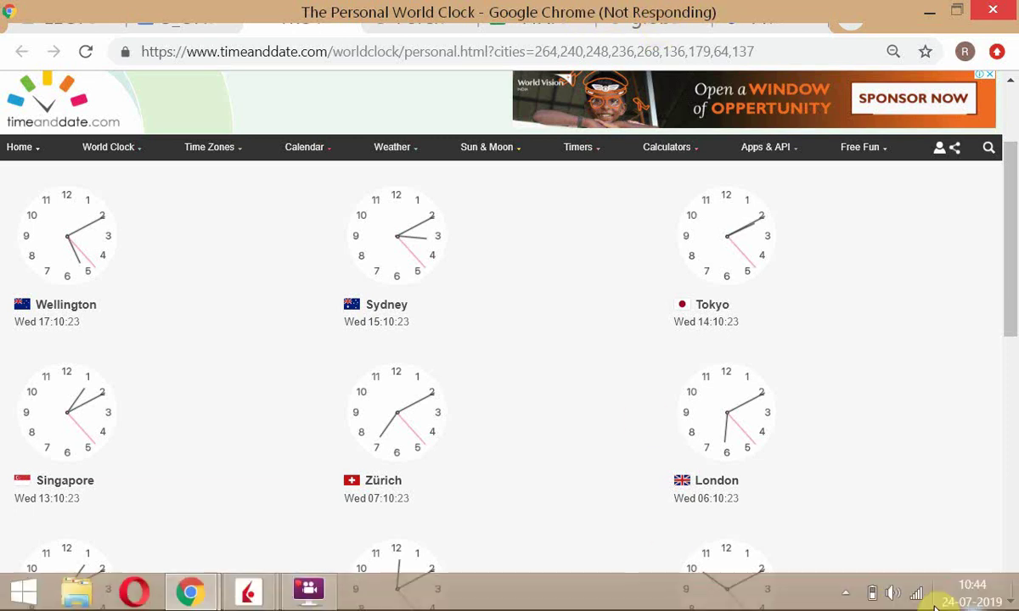
{"action": "key", "text": "alt+Tab"}
{"action": "key", "text": "alt+Tab"}
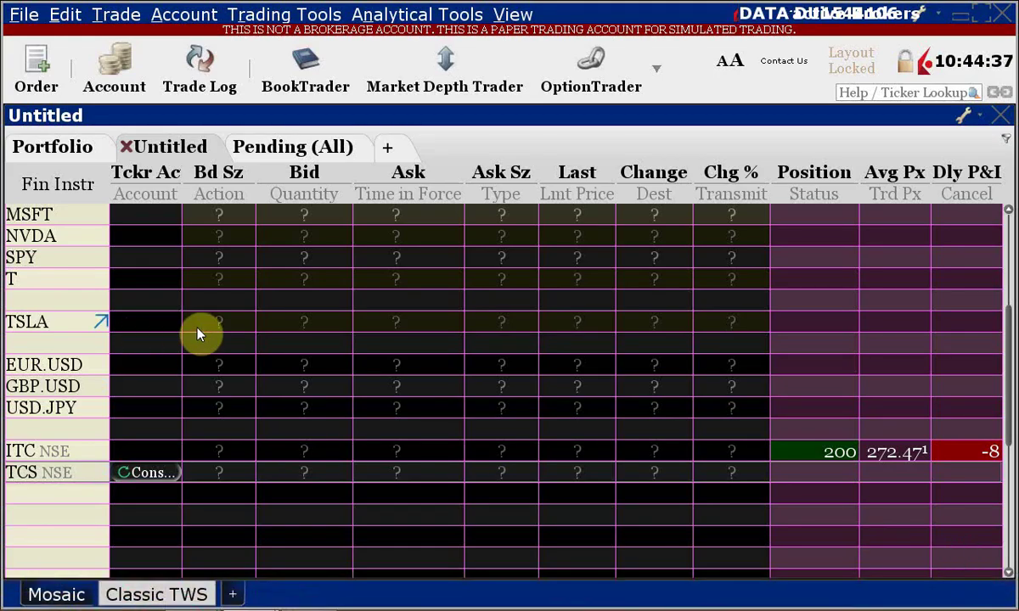
{"action": "right_click", "coordinate": [388, 331]}
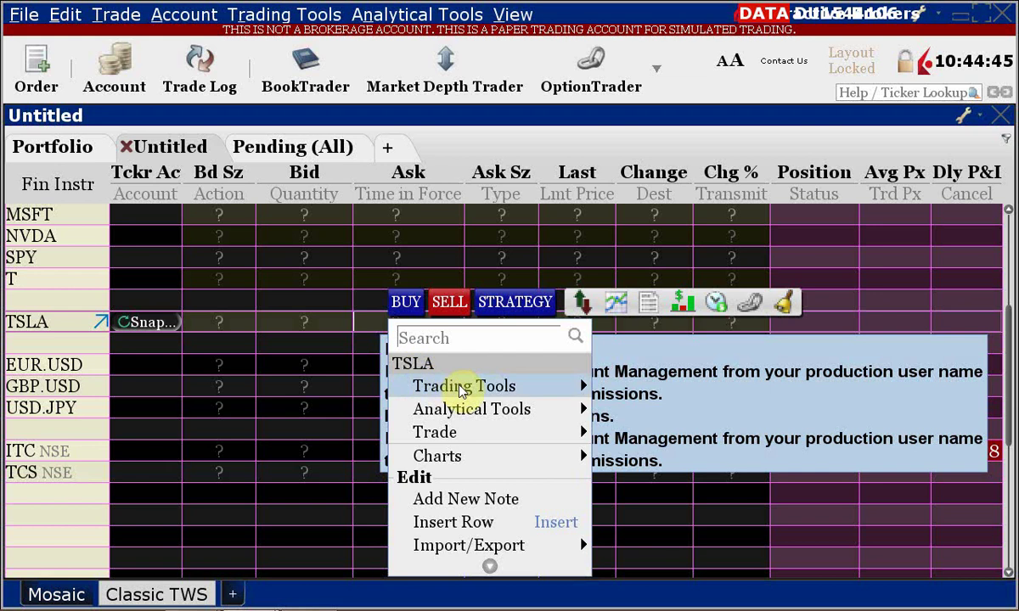
{"action": "mouse_move", "coordinate": [455, 391]}
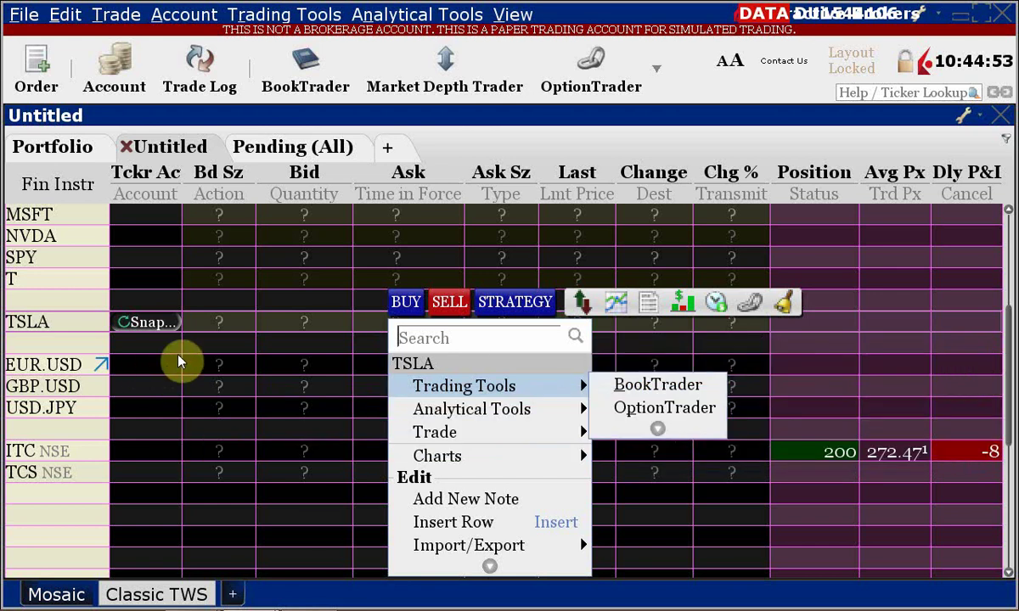
{"action": "left_click", "coordinate": [174, 360]}
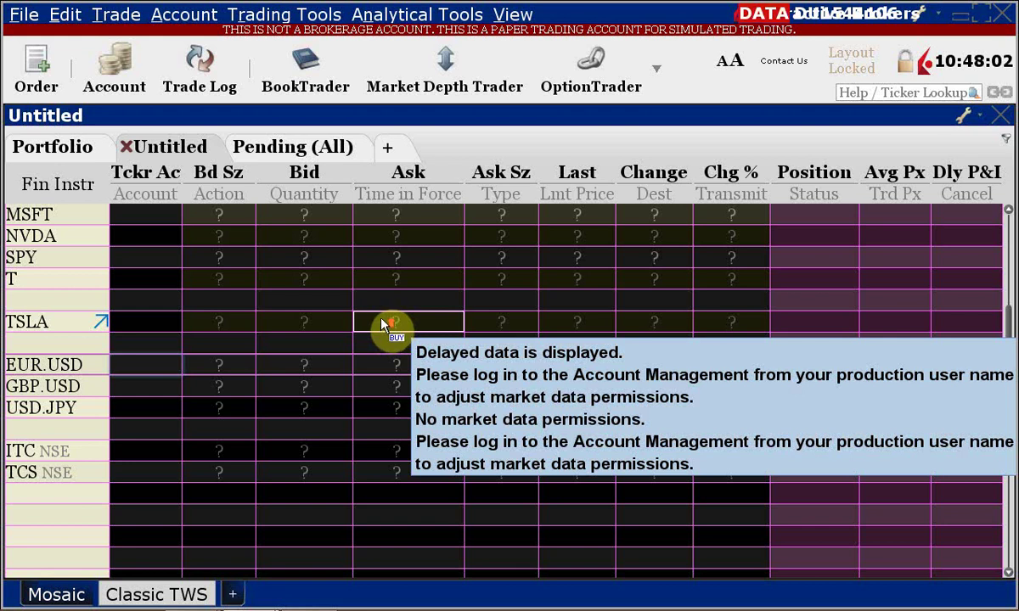
Step: Open BookTrader for the ITC NSE stock from the watchlist and maximize its window
{"action": "scroll", "coordinate": [383, 327], "scroll_direction": "up", "scroll_amount": 1}
{"action": "scroll", "coordinate": [630, 507], "scroll_direction": "down", "scroll_amount": 3}
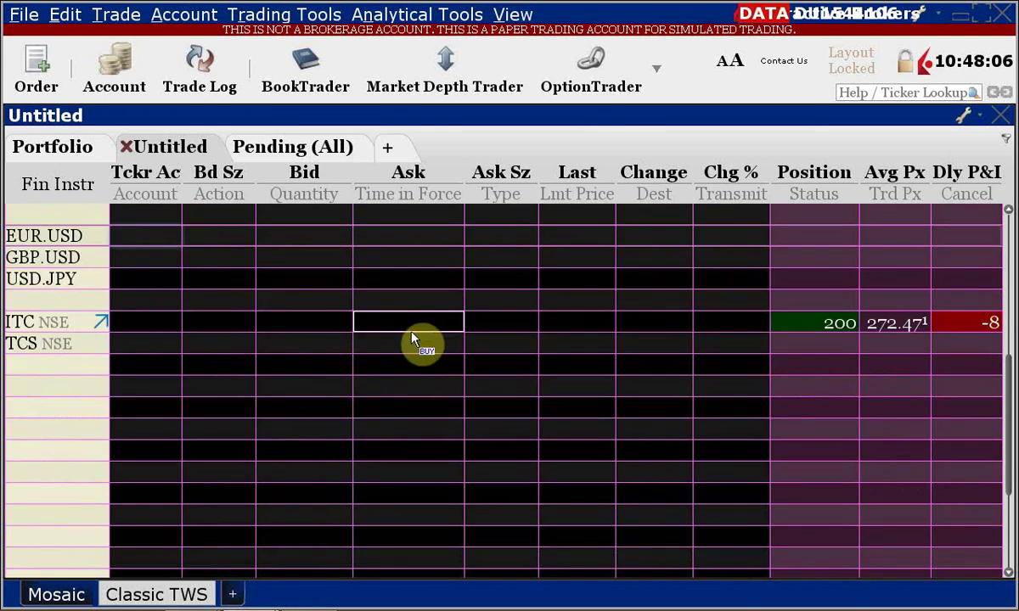
{"action": "right_click", "coordinate": [409, 328]}
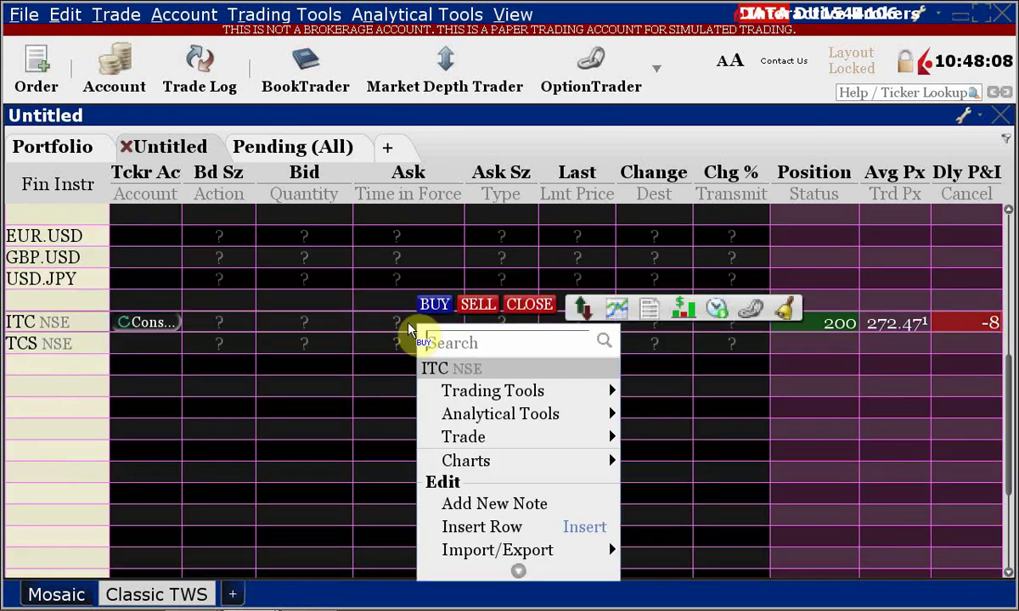
{"action": "mouse_move", "coordinate": [499, 399]}
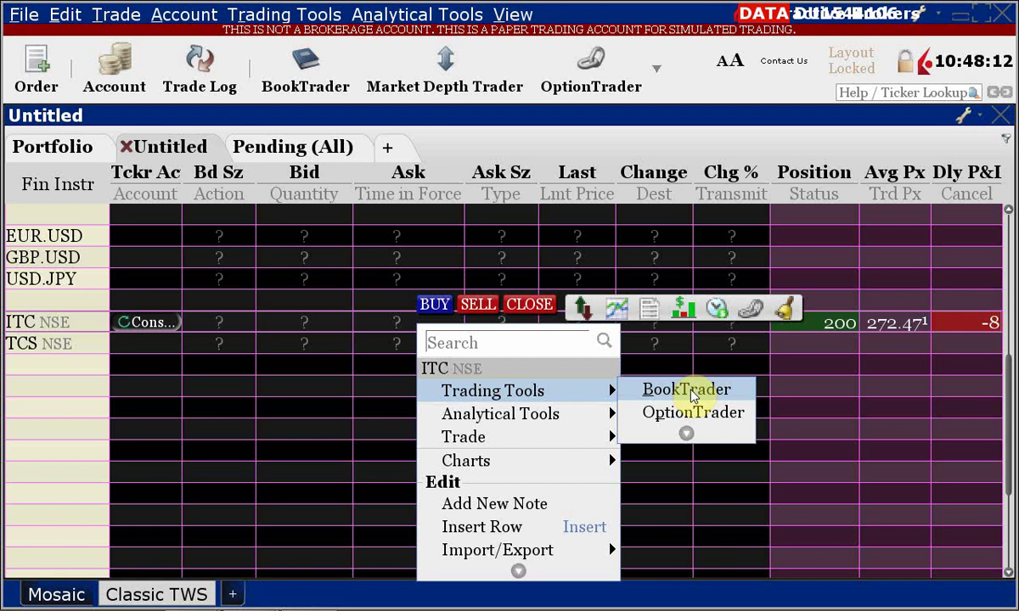
{"action": "left_click", "coordinate": [688, 391]}
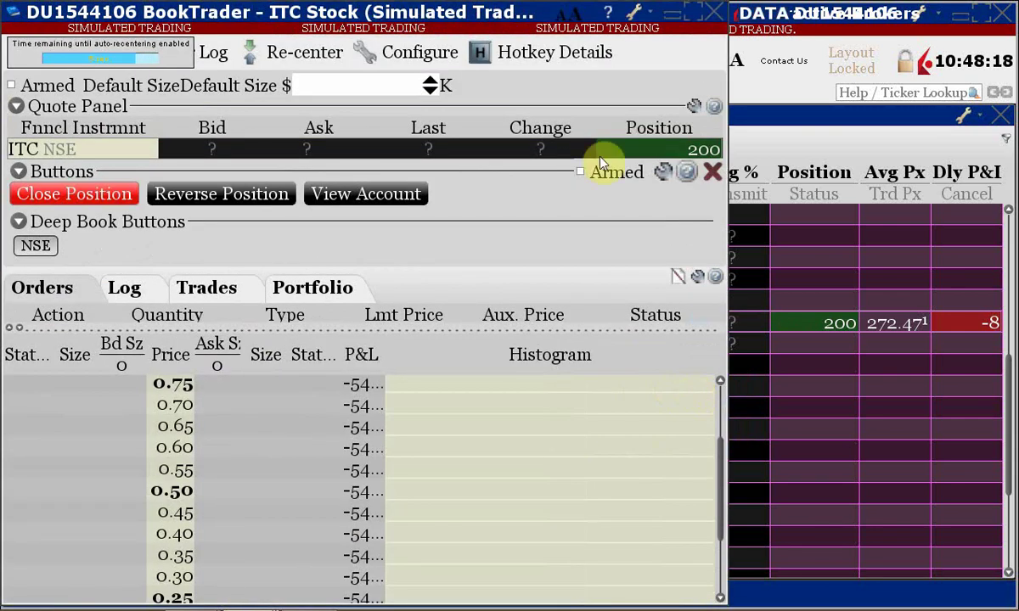
{"action": "left_click", "coordinate": [692, 19]}
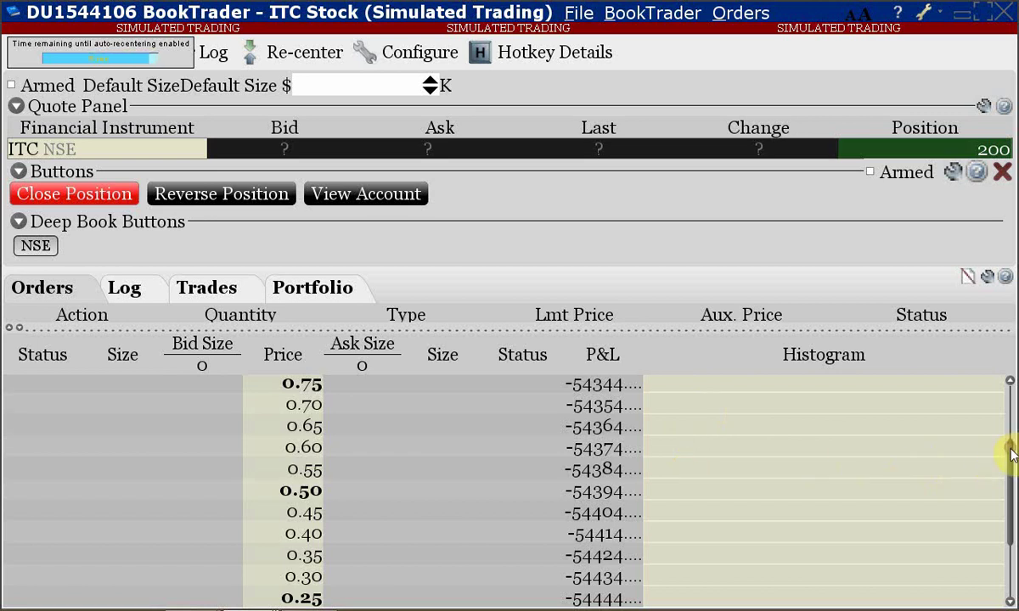
Step: Remove the Buttons section from ITC's BookTrader and widen the Ask Size column in the price ladder
{"action": "left_click_drag", "start_coordinate": [1009, 448], "coordinate": [1008, 467]}
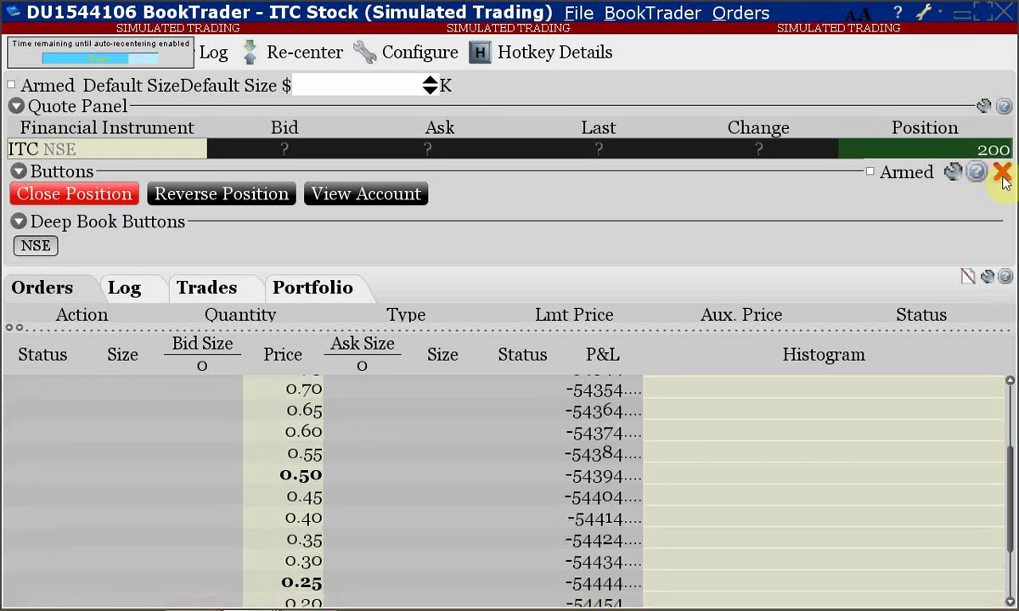
{"action": "left_click", "coordinate": [1002, 173]}
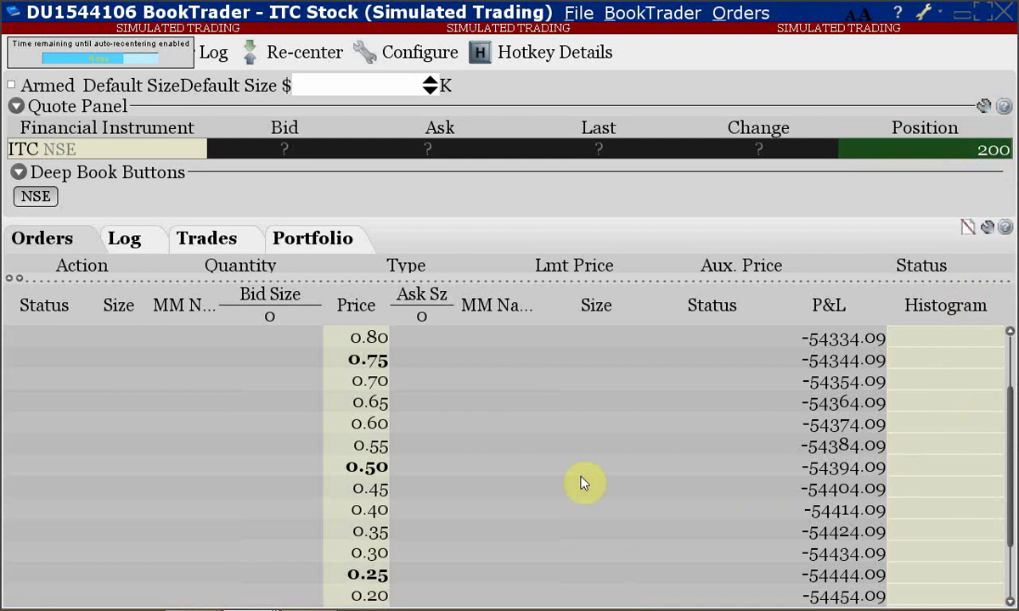
{"action": "left_click_drag", "start_coordinate": [389, 290], "coordinate": [579, 291]}
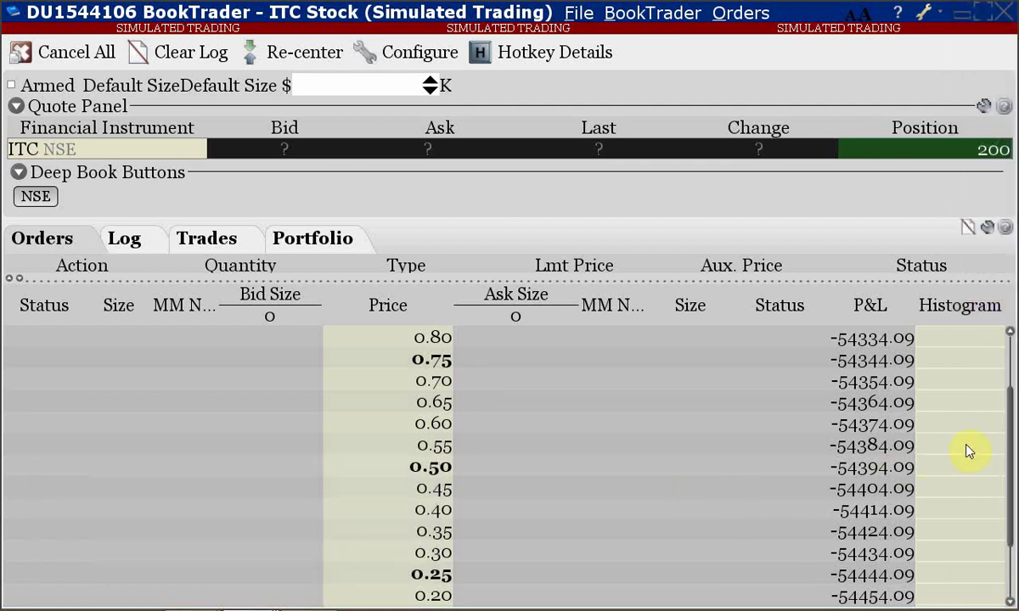
{"action": "left_click_drag", "start_coordinate": [1009, 463], "coordinate": [1008, 465]}
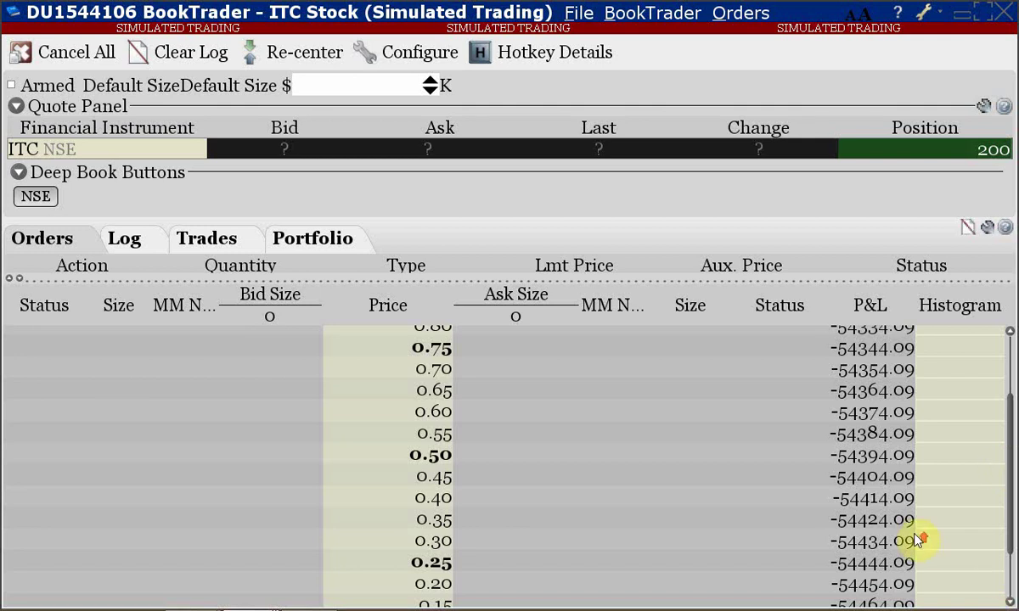
{"action": "scroll", "coordinate": [915, 536], "scroll_direction": "up", "scroll_amount": 1}
{"action": "scroll", "coordinate": [916, 537], "scroll_direction": "up", "scroll_amount": 1}
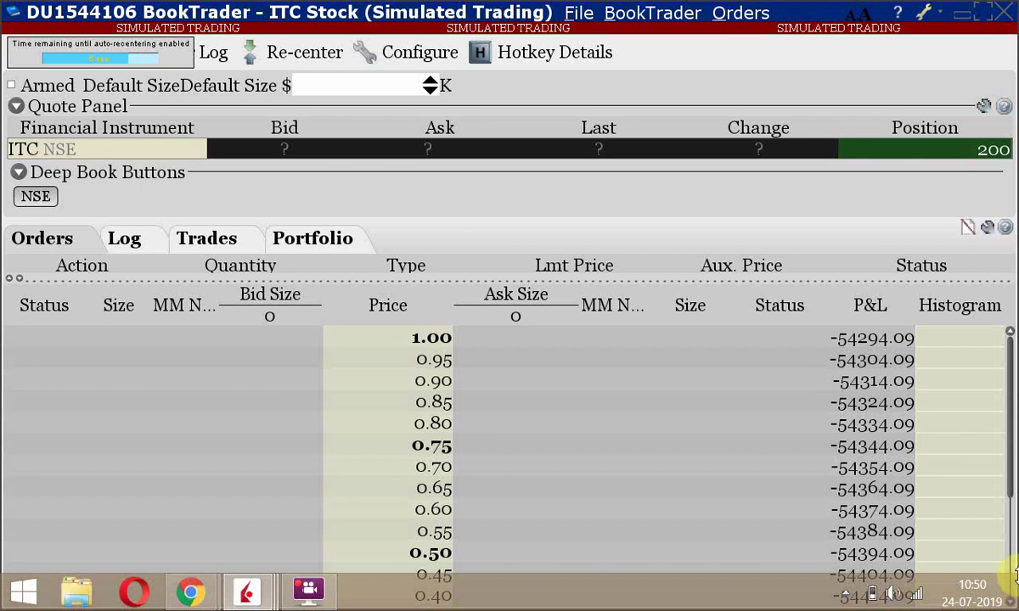
Step: Check the system clock and look at the world clock and session outline windows before returning to BookTrader
{"action": "mouse_move", "coordinate": [942, 598]}
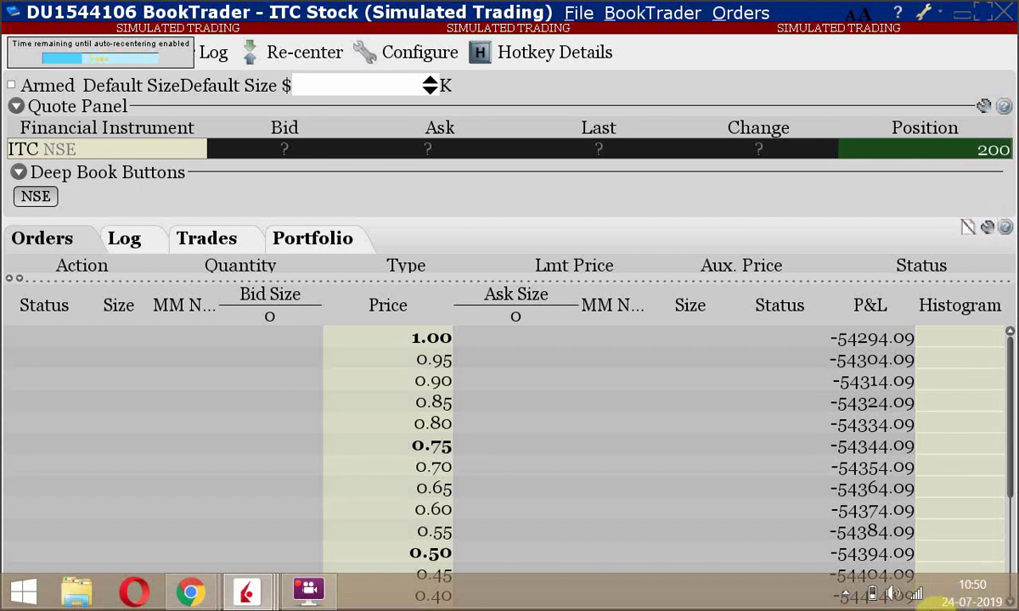
{"action": "key", "text": "alt+Tab"}
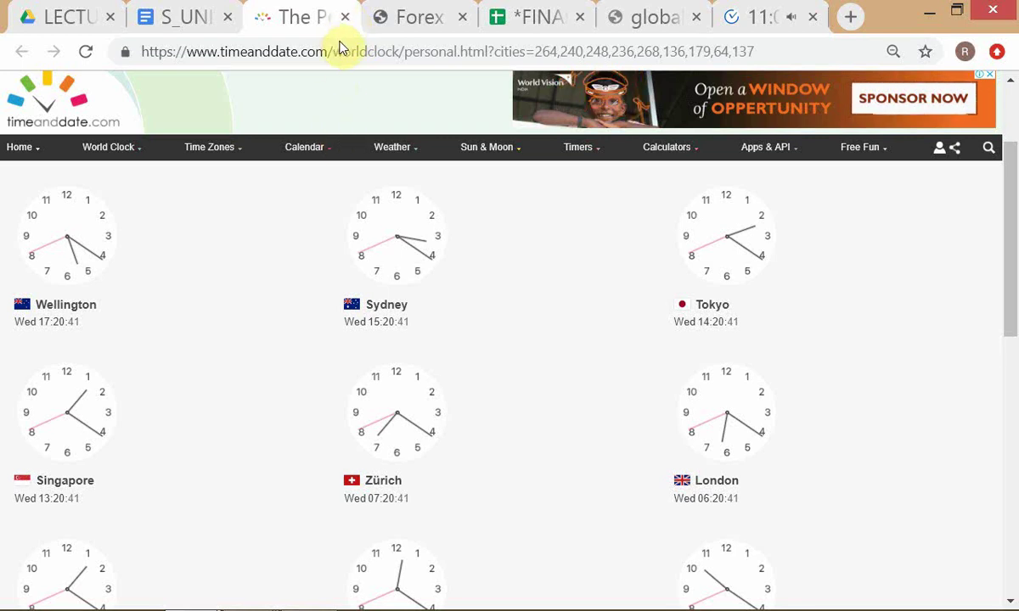
{"action": "key", "text": "alt+Tab"}
{"action": "key", "text": "alt+Tab"}
{"action": "key", "text": "alt+Tab"}
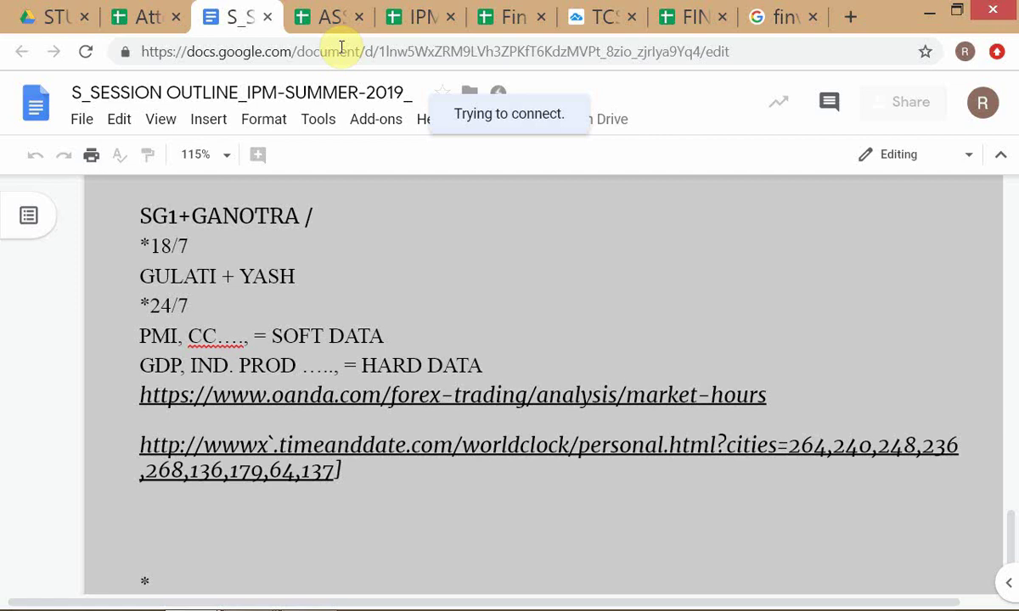
{"action": "key", "text": "alt+Tab"}
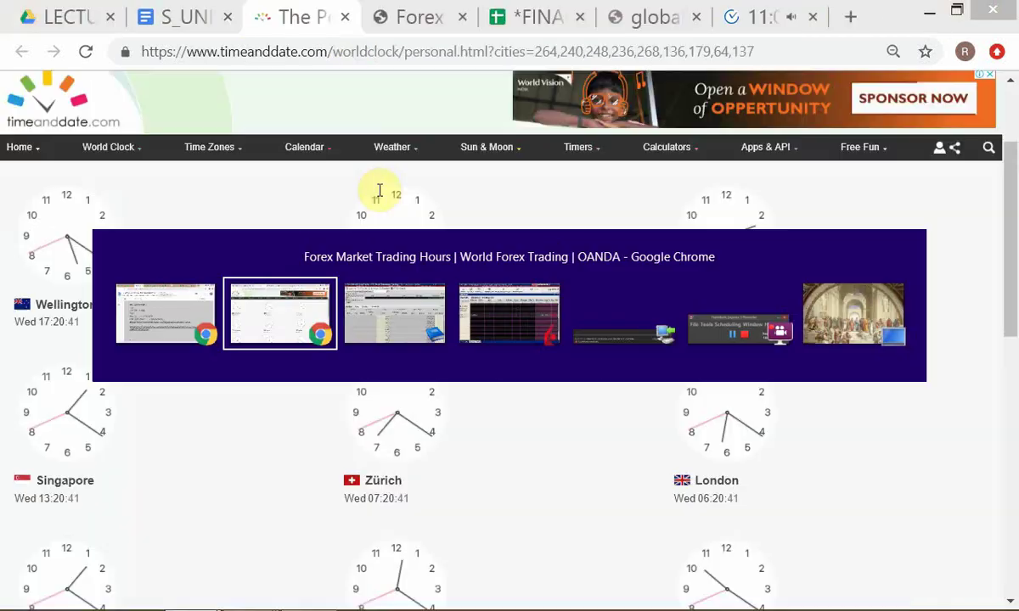
{"action": "key", "text": "alt+Tab"}
{"action": "key", "text": "alt+Tab"}
{"action": "key", "text": "alt+Tab"}
{"action": "key", "text": "alt+Tab"}
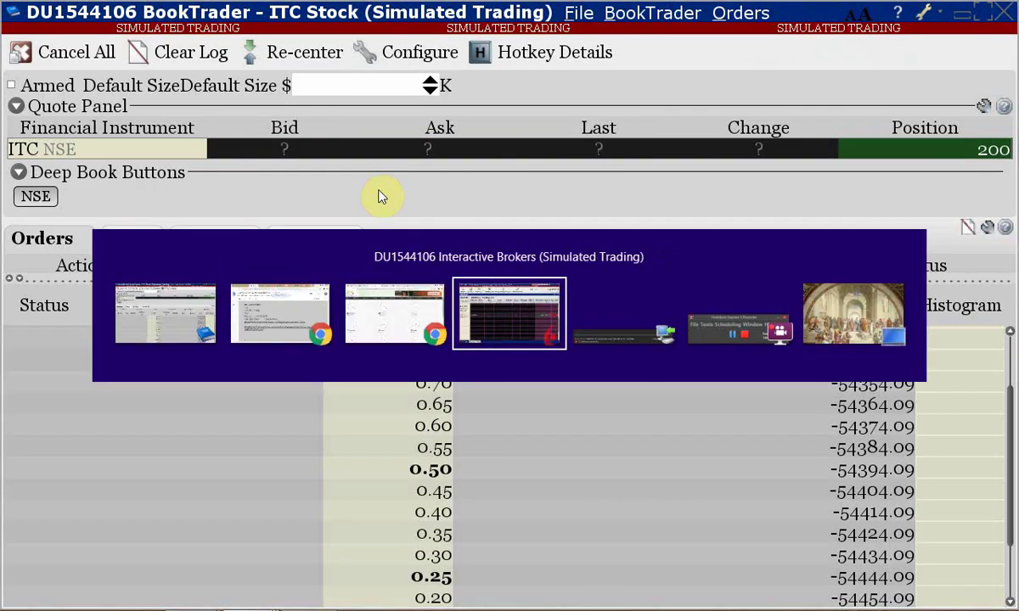
Step: Switch from BookTrader to the world clock window and on to the Trader Workstation watchlist
{"action": "key", "text": "alt+Tab"}
{"action": "key", "text": "alt+Tab"}
{"action": "key", "text": "alt+Tab"}
{"action": "key", "text": "alt+Tab"}
{"action": "key", "text": "alt+Tab"}
{"action": "key", "text": "alt+Tab"}
{"action": "key", "text": "alt+Tab"}
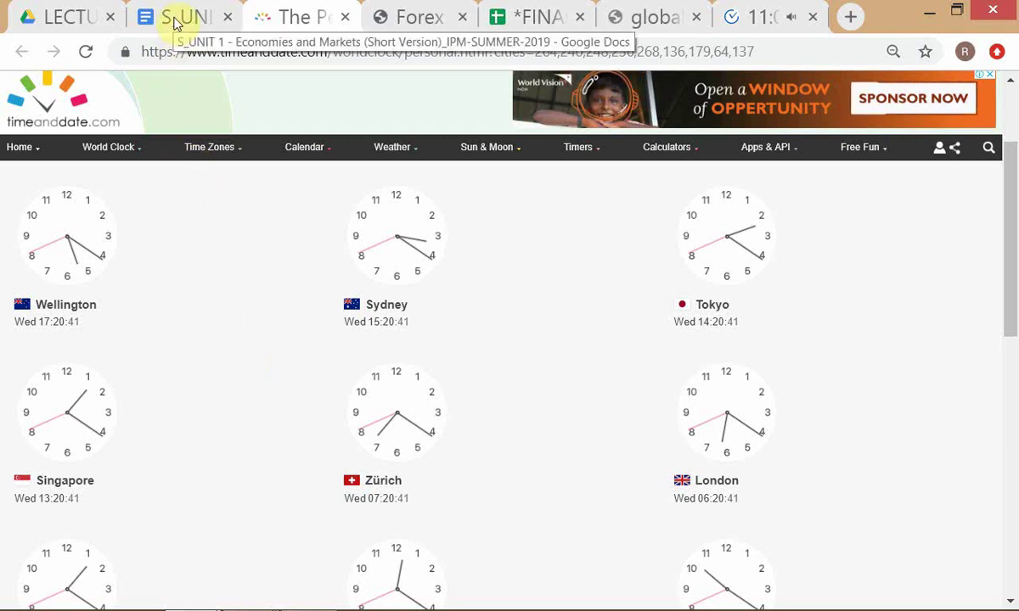
{"action": "key", "text": "alt+Tab"}
{"action": "key", "text": "alt+Tab"}
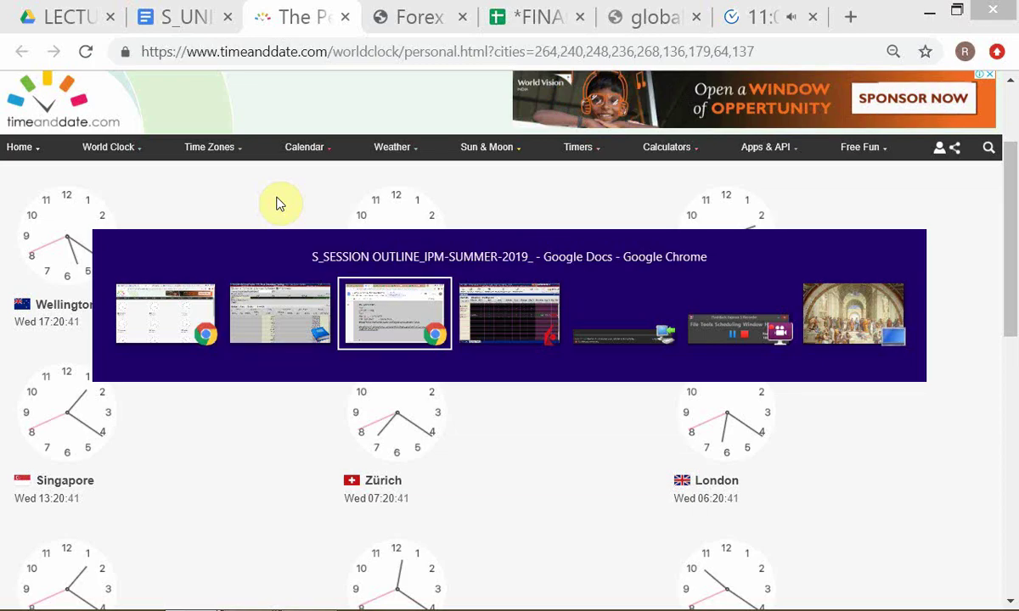
{"action": "key", "text": "alt+Tab"}
{"action": "key", "text": "alt+Tab"}
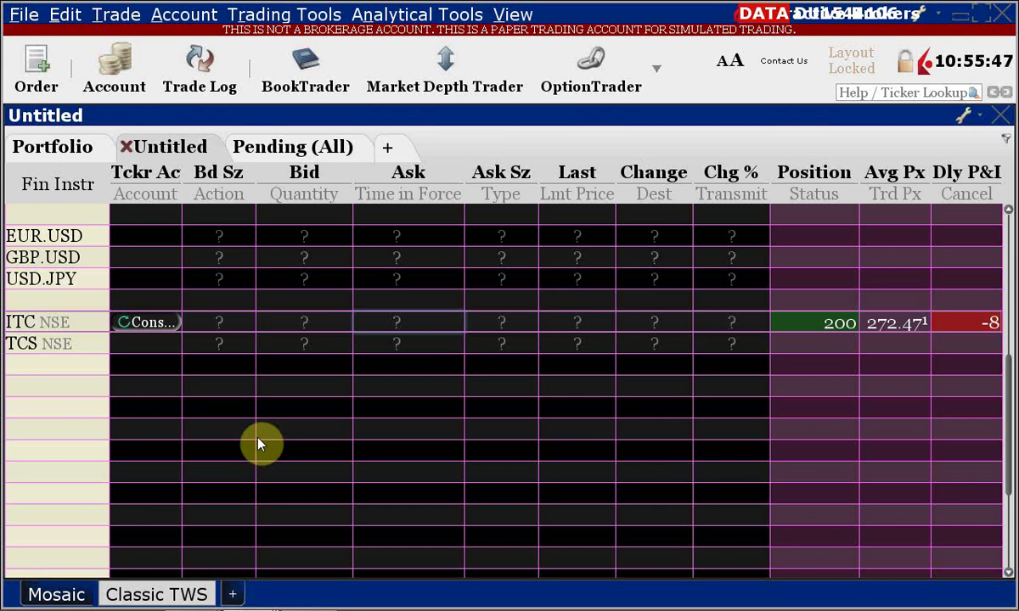
Step: Return to the Unit 1 notes and review the order book lines on best bid and offer and market depth
{"action": "key", "text": "alt+Tab"}
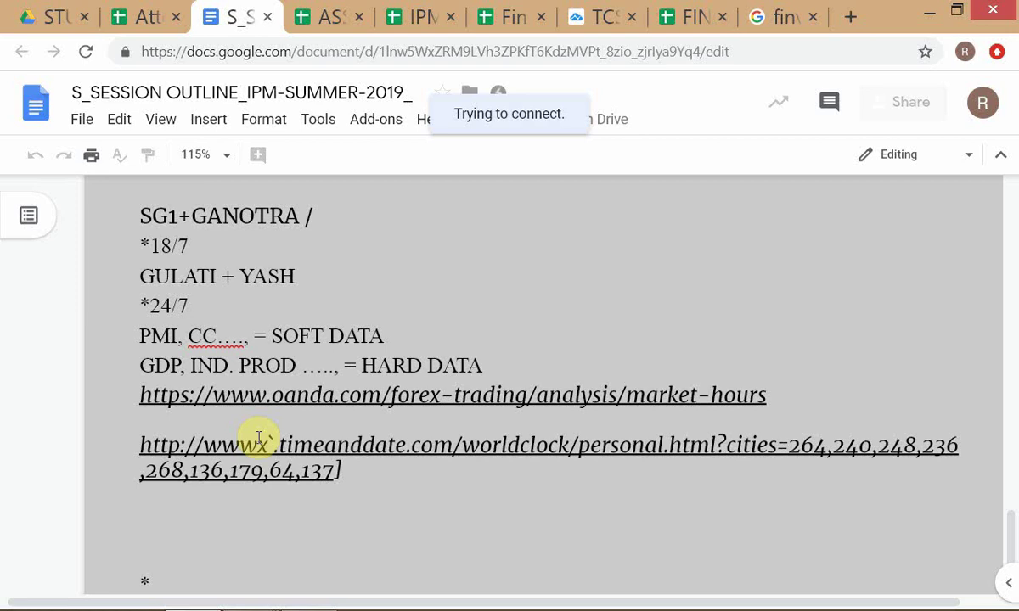
{"action": "key", "text": "alt+Tab"}
{"action": "key", "text": "alt+Tab"}
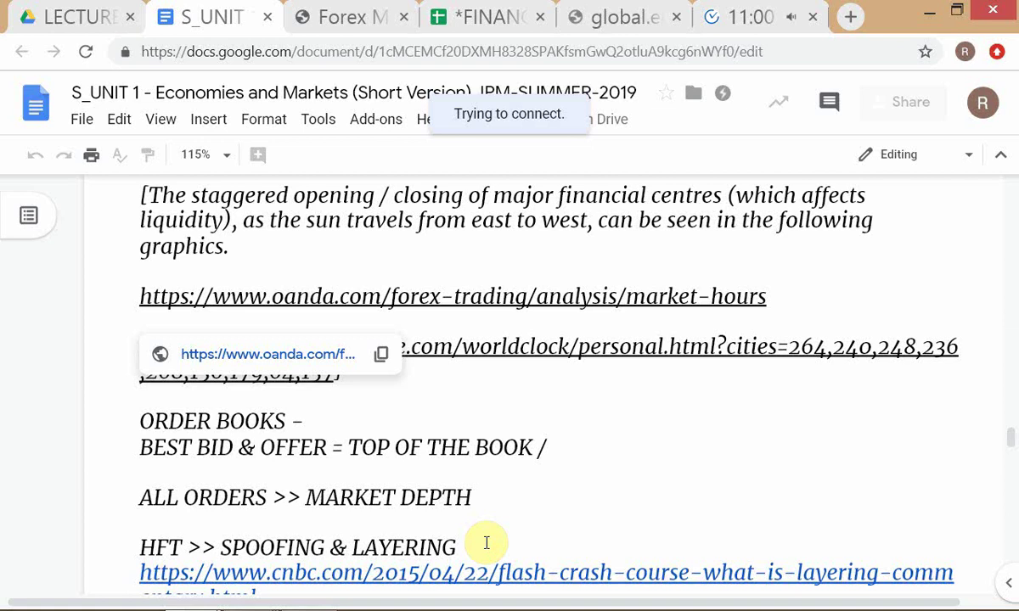
{"action": "left_click", "coordinate": [558, 499]}
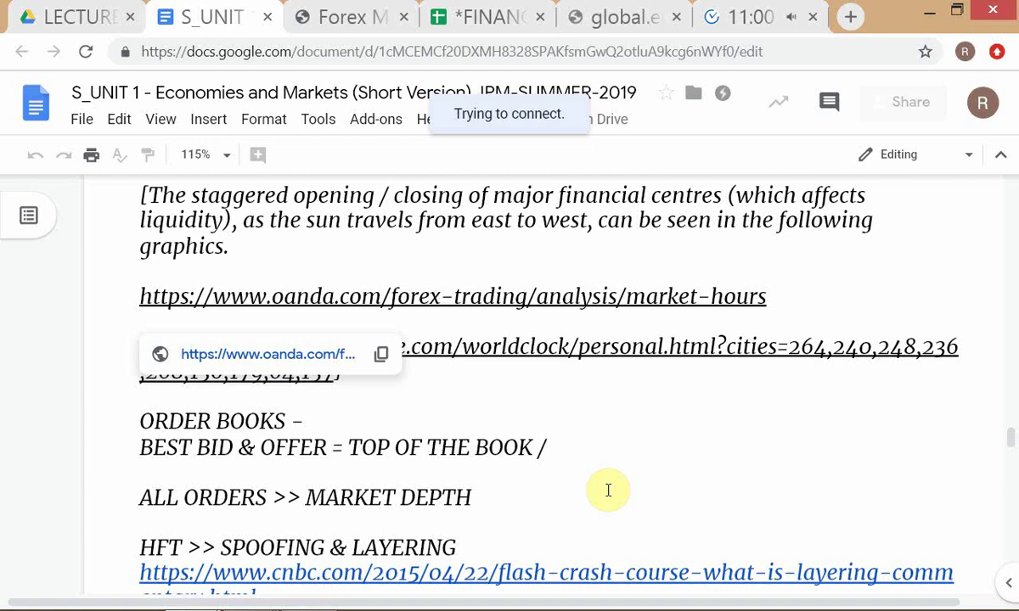
Step: Switch back to BookTrader for ITC and examine the lower price levels of its ladder
{"action": "key", "text": "alt+Tab"}
{"action": "key", "text": "alt+Tab"}
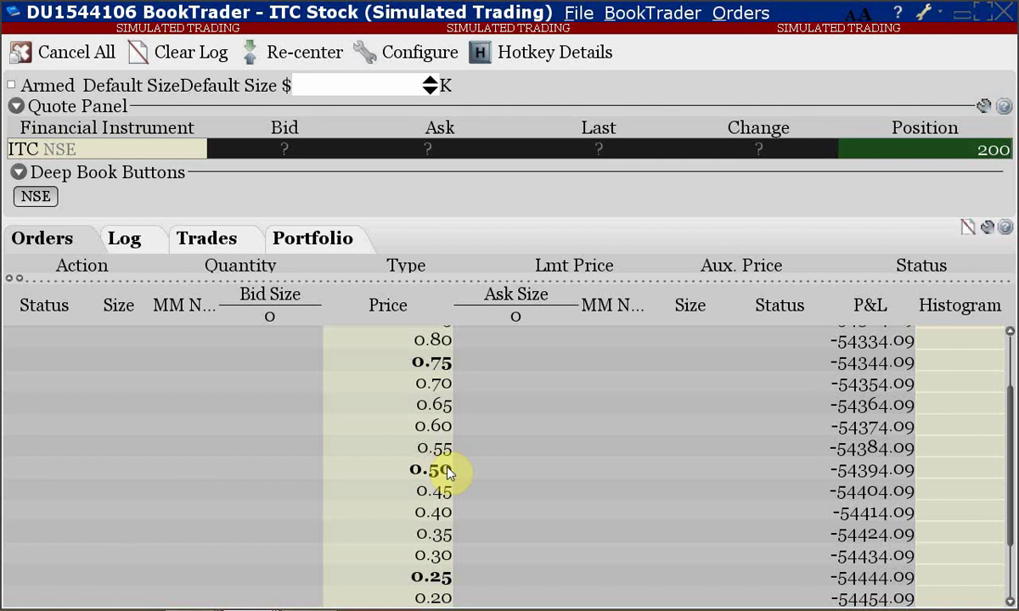
{"action": "scroll", "coordinate": [446, 463], "scroll_direction": "down", "scroll_amount": 2}
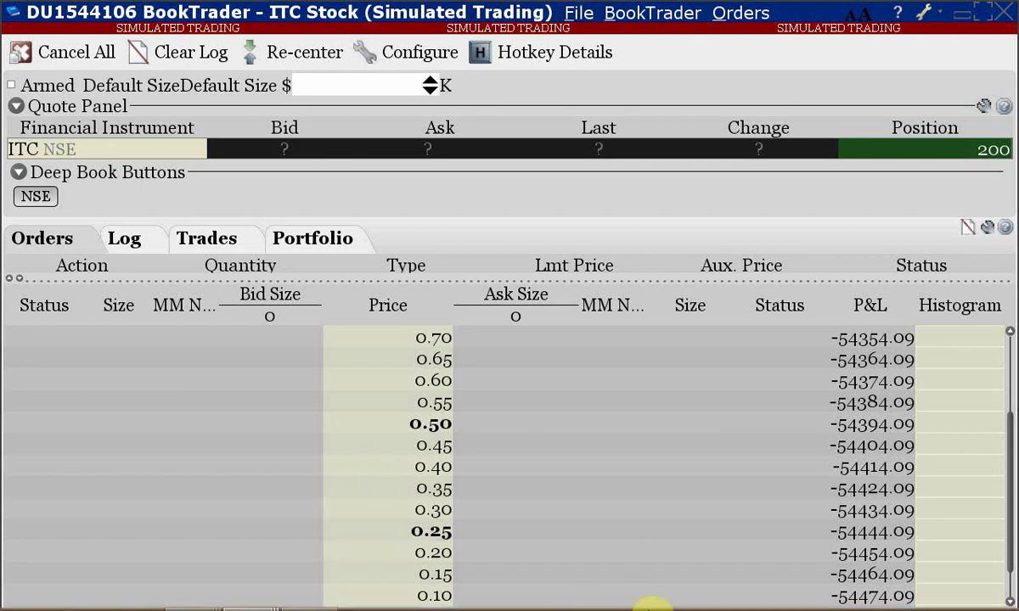
{"action": "mouse_move", "coordinate": [694, 599]}
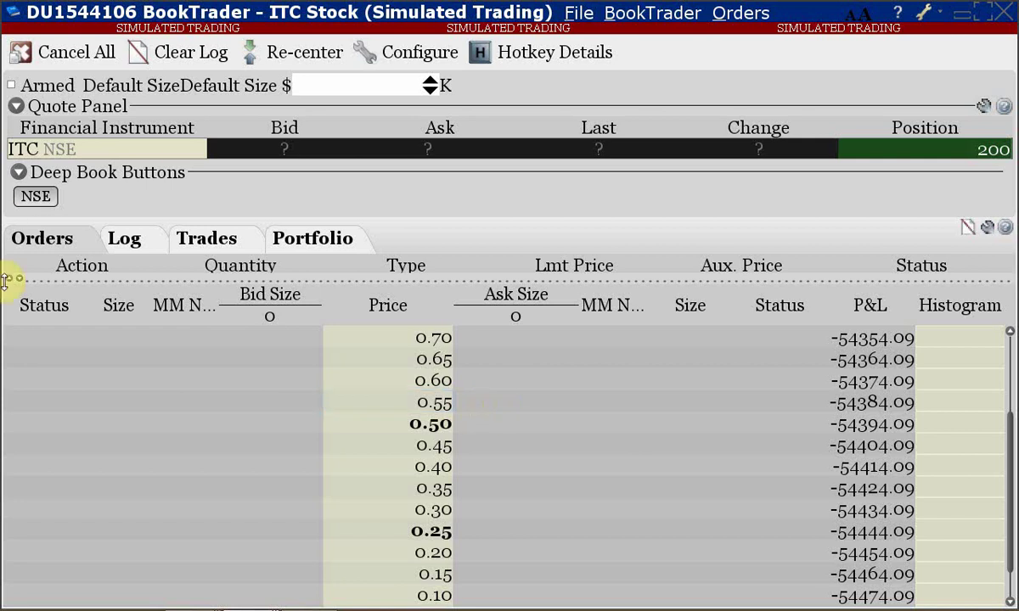
Step: Lower the computer's speaker volume to 0, glancing at the open Chrome windows and the login status first
{"action": "mouse_move", "coordinate": [297, 607]}
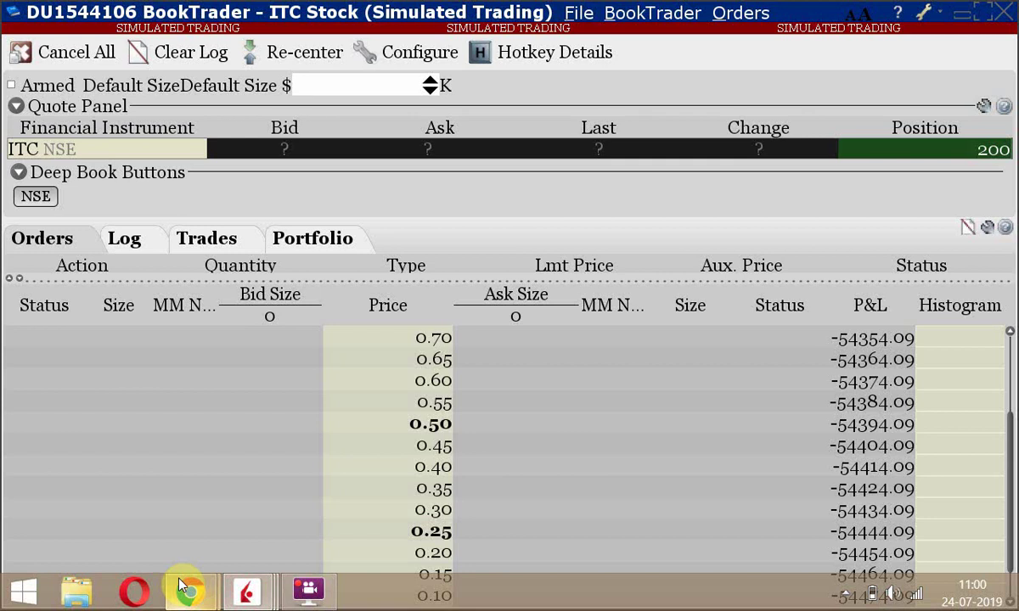
{"action": "key", "text": "alt+Tab"}
{"action": "key", "text": "alt+Tab"}
{"action": "key", "text": "alt+Tab"}
{"action": "key", "text": "alt+Tab"}
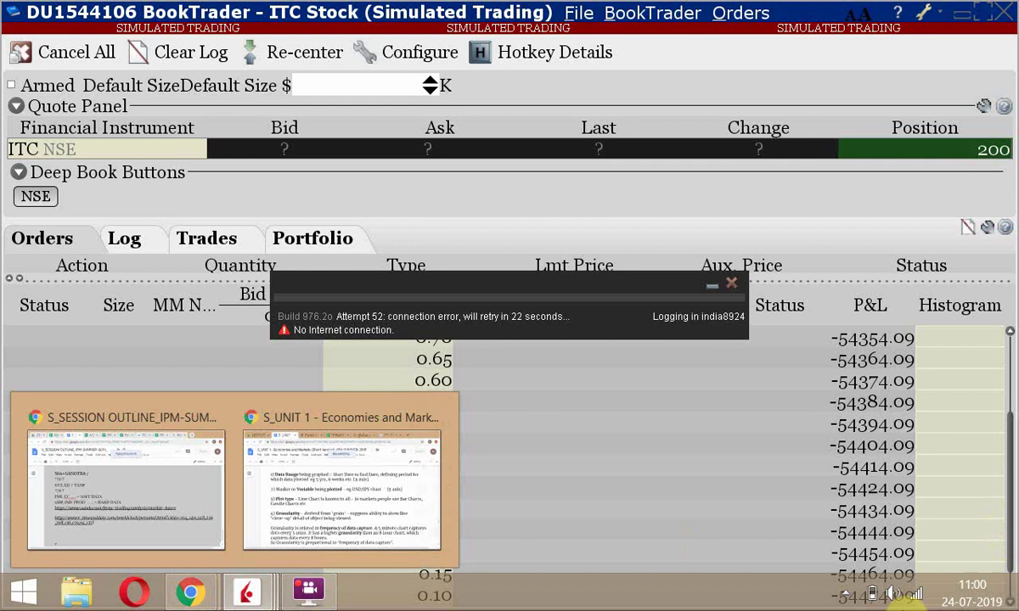
{"action": "left_click", "coordinate": [892, 592]}
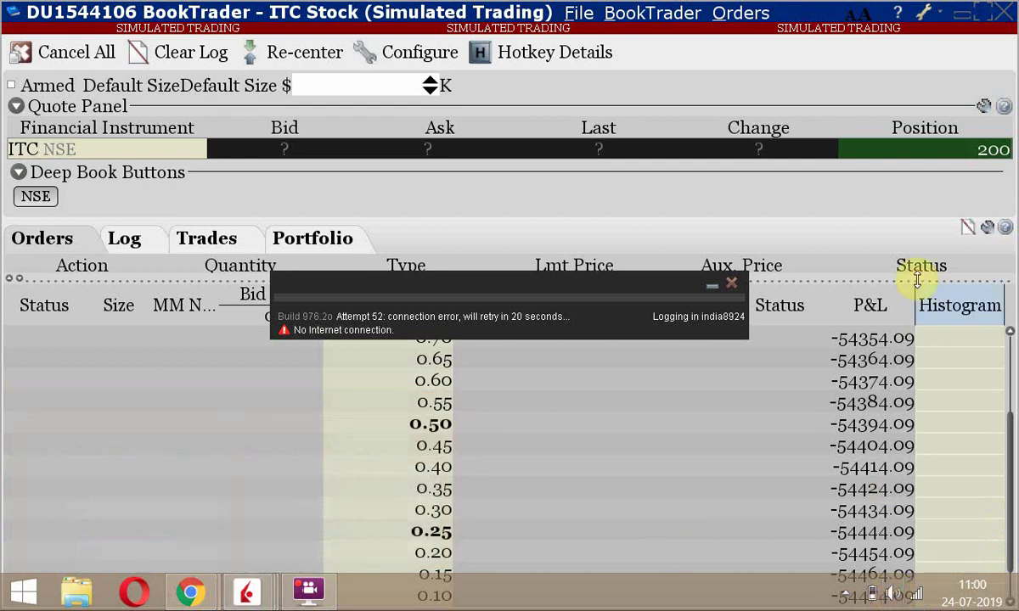
{"action": "left_click_drag", "start_coordinate": [890, 324], "coordinate": [901, 482]}
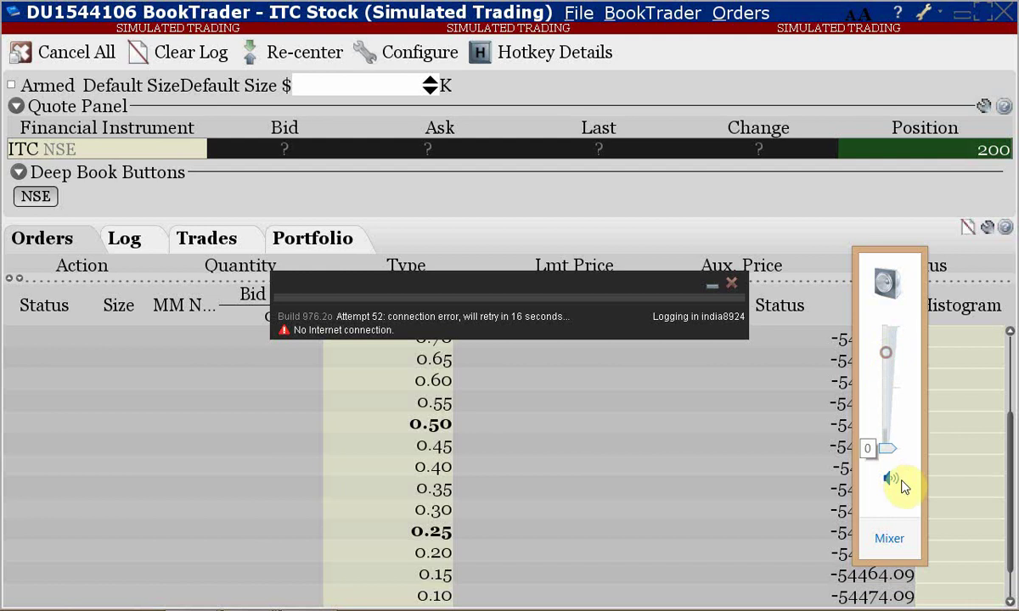
{"action": "left_click", "coordinate": [763, 523]}
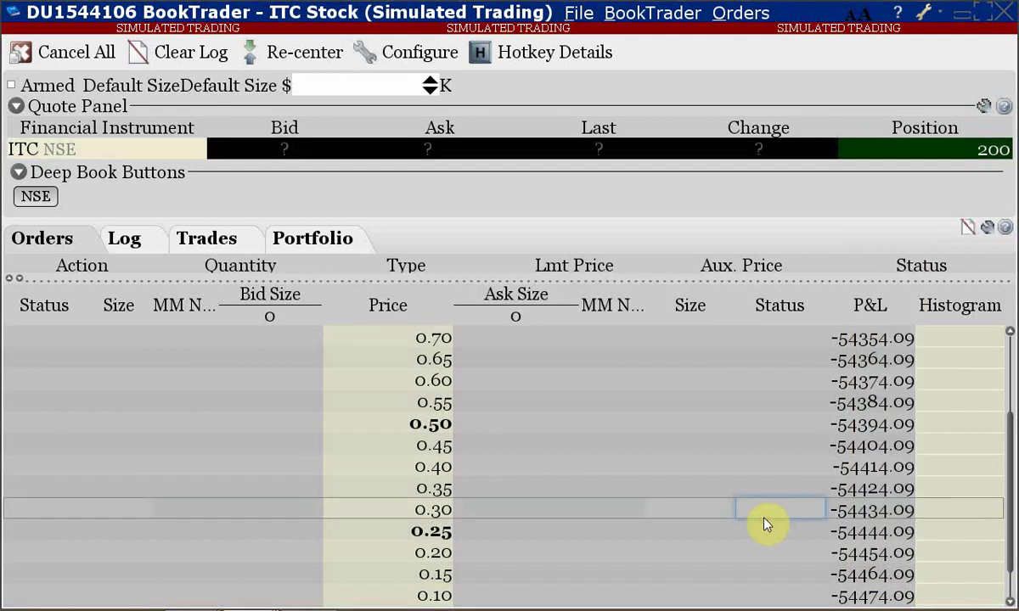
Step: Look through the open windows, including the screen recorder and the Trader Workstation login status, and return to BookTrader
{"action": "key", "text": "alt+Tab"}
{"action": "key", "text": "alt+Tab"}
{"action": "key", "text": "alt+Tab"}
{"action": "key", "text": "alt+Tab"}
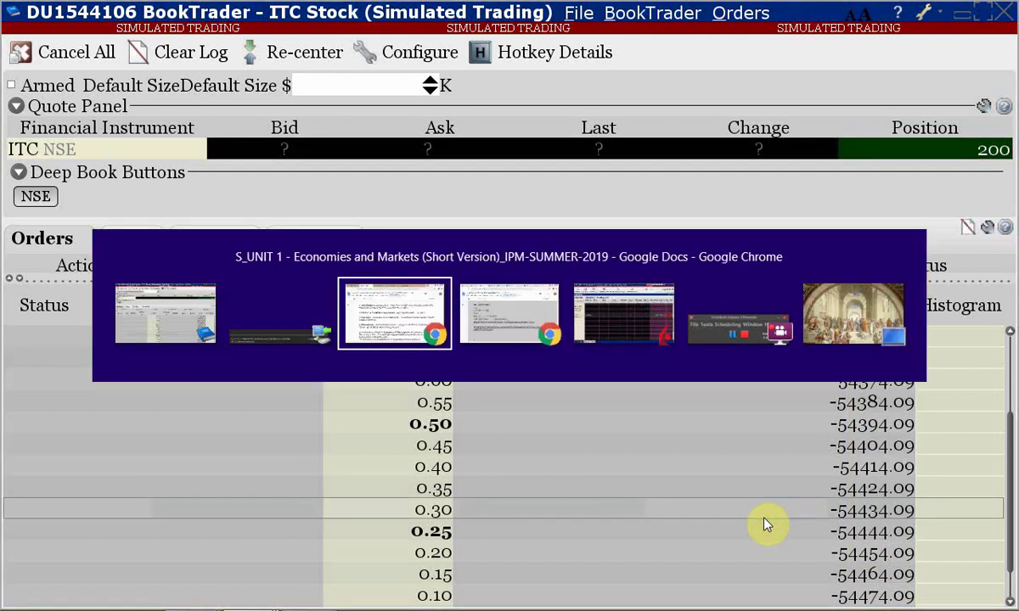
{"action": "key", "text": "alt+Tab"}
{"action": "key", "text": "alt+Tab"}
{"action": "key", "text": "alt+Tab"}
{"action": "key", "text": "alt+Tab"}
{"action": "key", "text": "alt+Tab"}
{"action": "key", "text": "alt+Tab"}
{"action": "key", "text": "alt+Tab"}
{"action": "key", "text": "alt+Tab"}
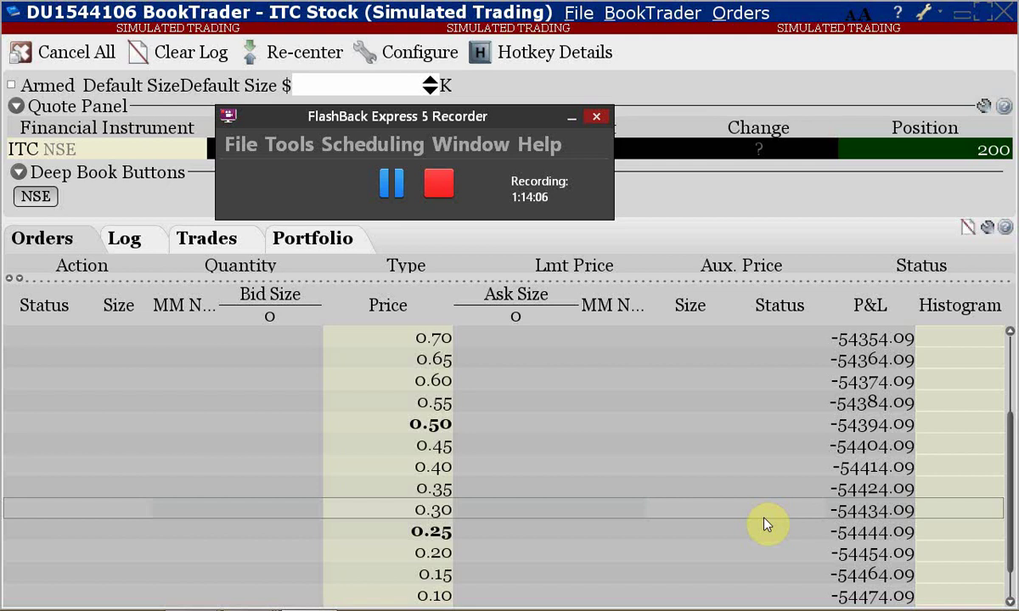
{"action": "key", "text": "alt+Tab"}
{"action": "key", "text": "alt+Tab"}
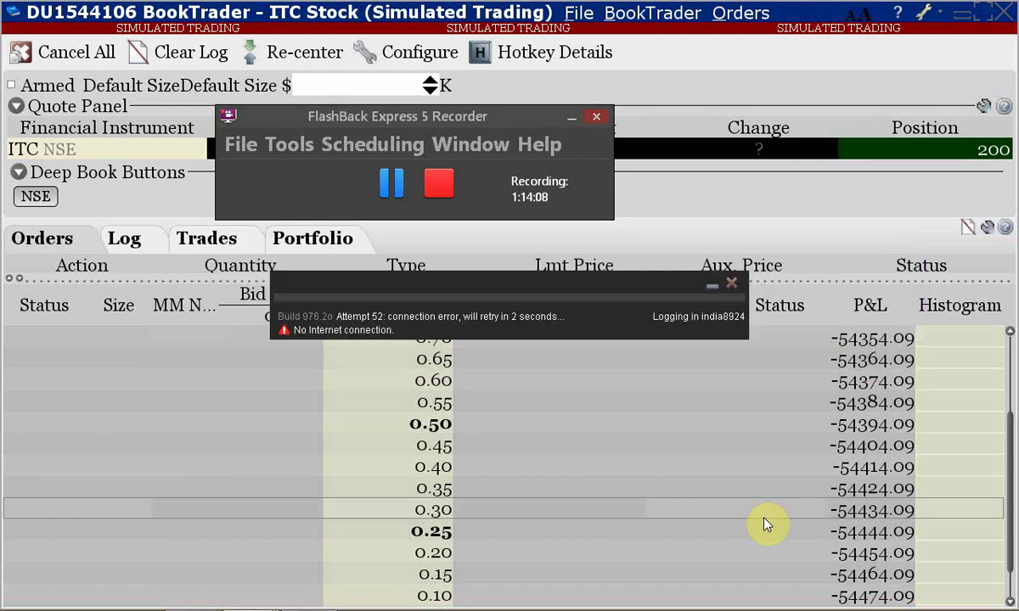
{"action": "key", "text": "alt+Tab"}
{"action": "key", "text": "alt+Tab"}
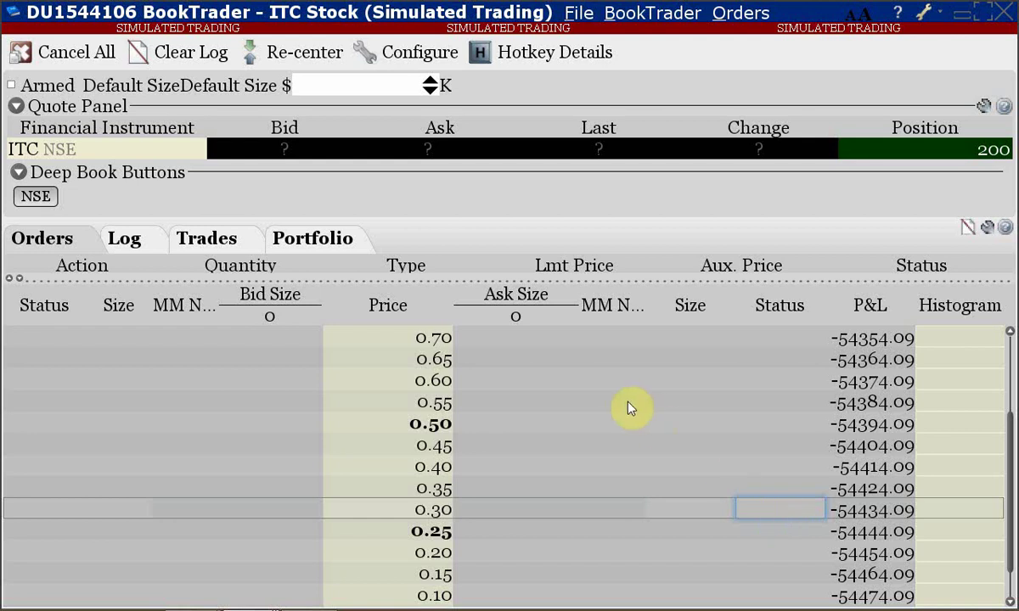
Step: Switch to the Trader Workstation watchlist, view the Trade Log in a maximized window and close it
{"action": "key", "text": "alt+Tab"}
{"action": "key", "text": "alt+Tab"}
{"action": "key", "text": "alt+Tab"}
{"action": "key", "text": "alt+Tab"}
{"action": "key", "text": "alt+Tab"}
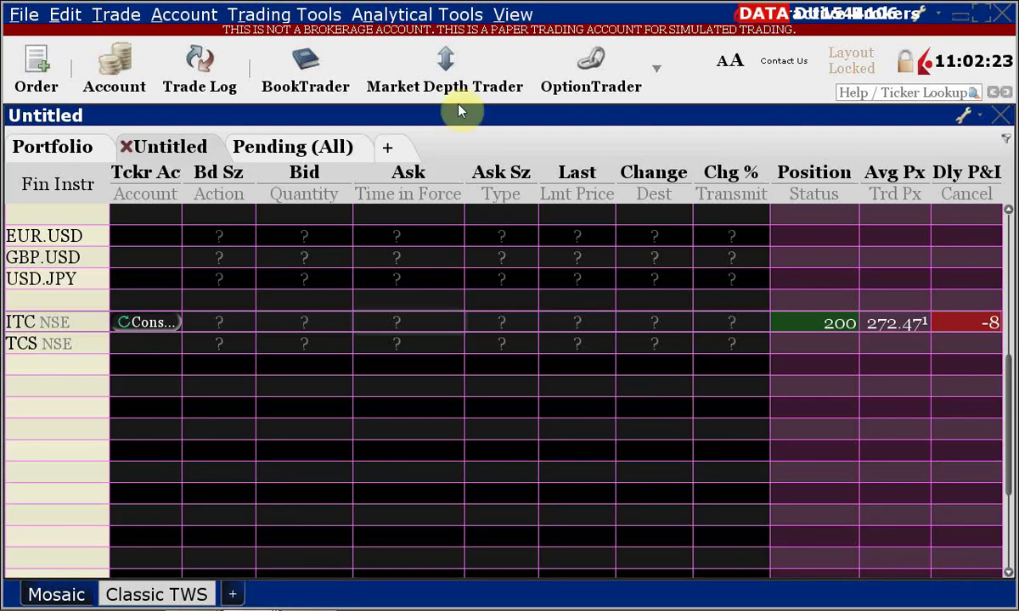
{"action": "left_click", "coordinate": [195, 64]}
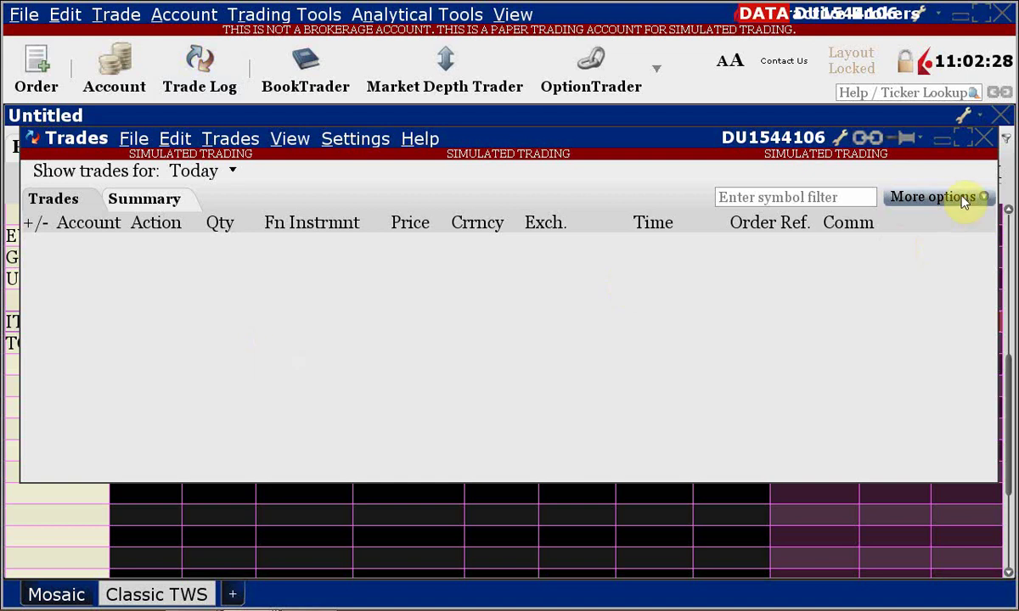
{"action": "left_click", "coordinate": [964, 139]}
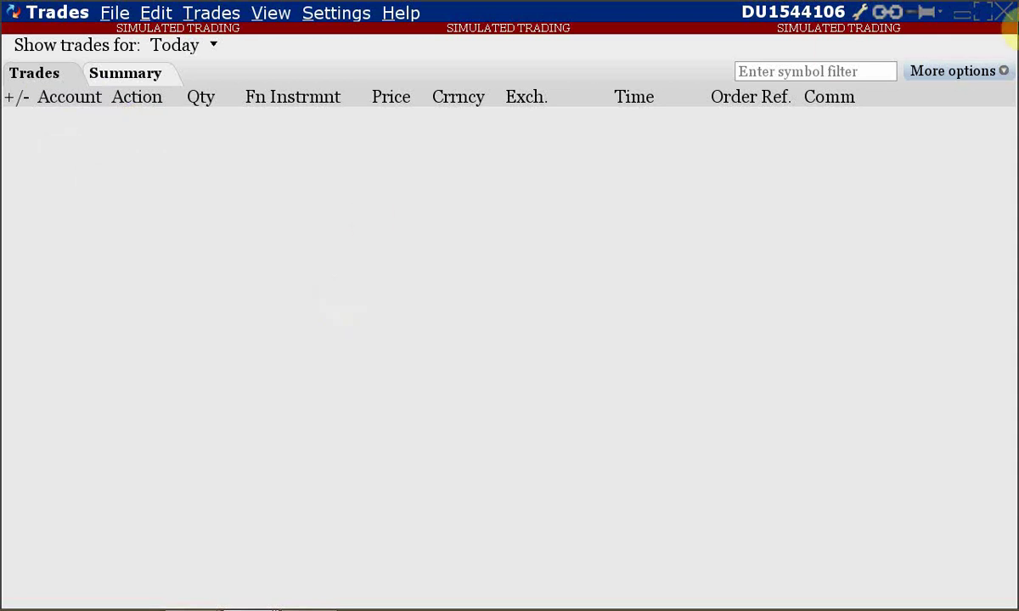
{"action": "left_click", "coordinate": [1004, 12]}
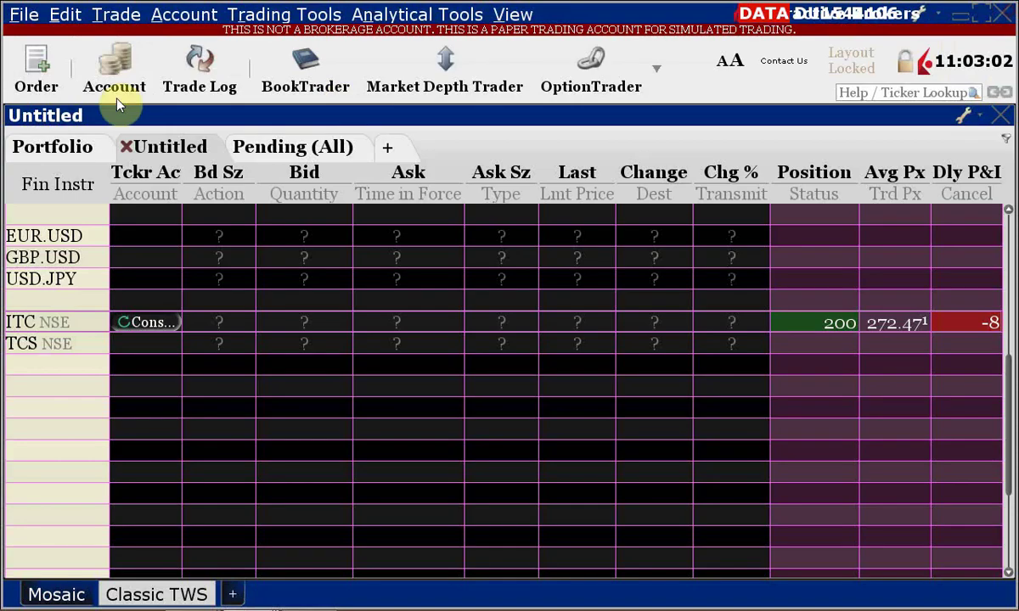
Step: Reopen the Trade Log and look at the periods available for showing trades, leaving Today selected
{"action": "left_click", "coordinate": [214, 81]}
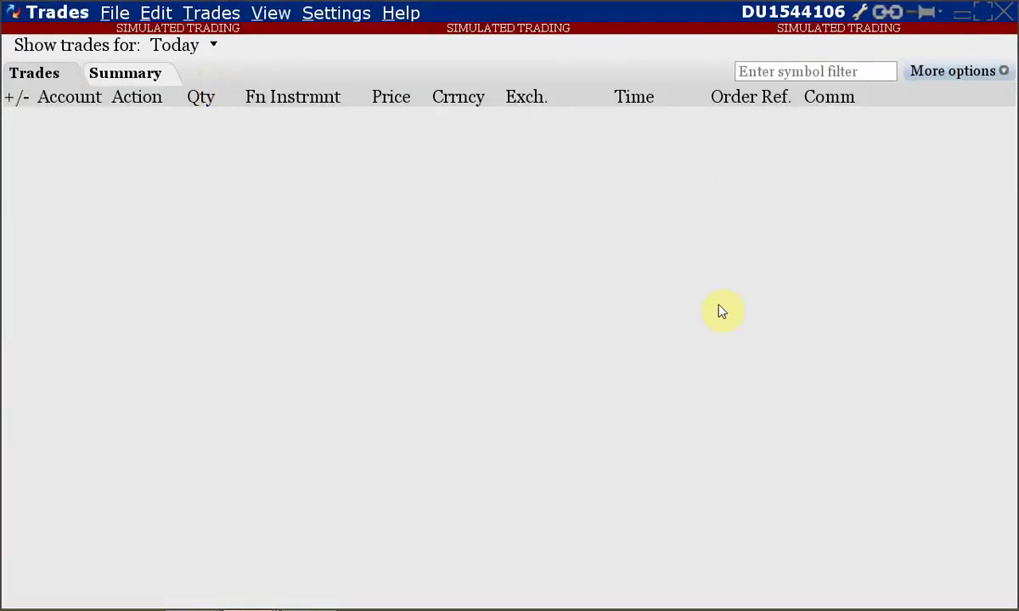
{"action": "left_click", "coordinate": [212, 49]}
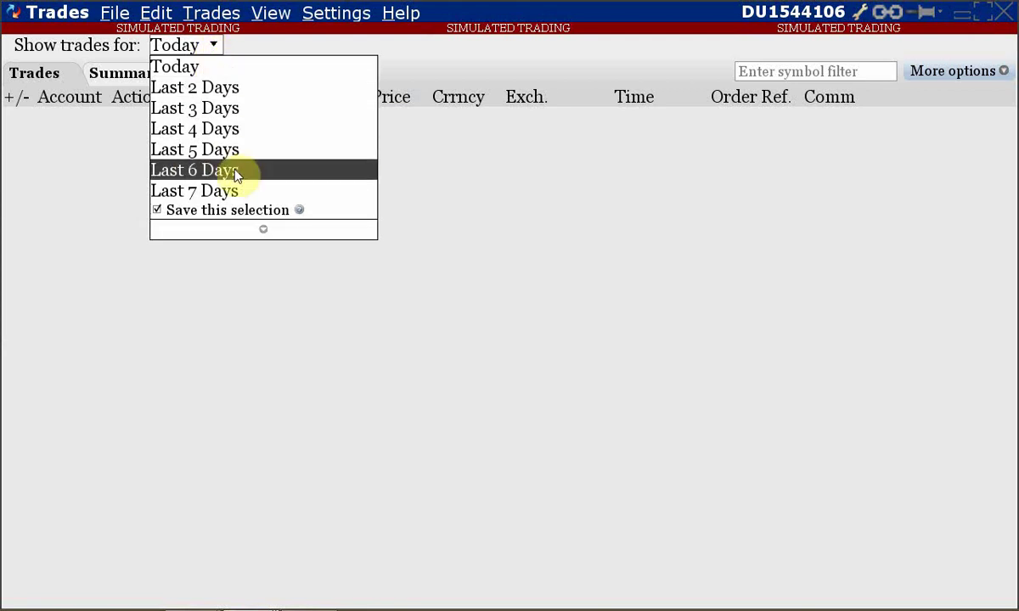
{"action": "left_click", "coordinate": [516, 207]}
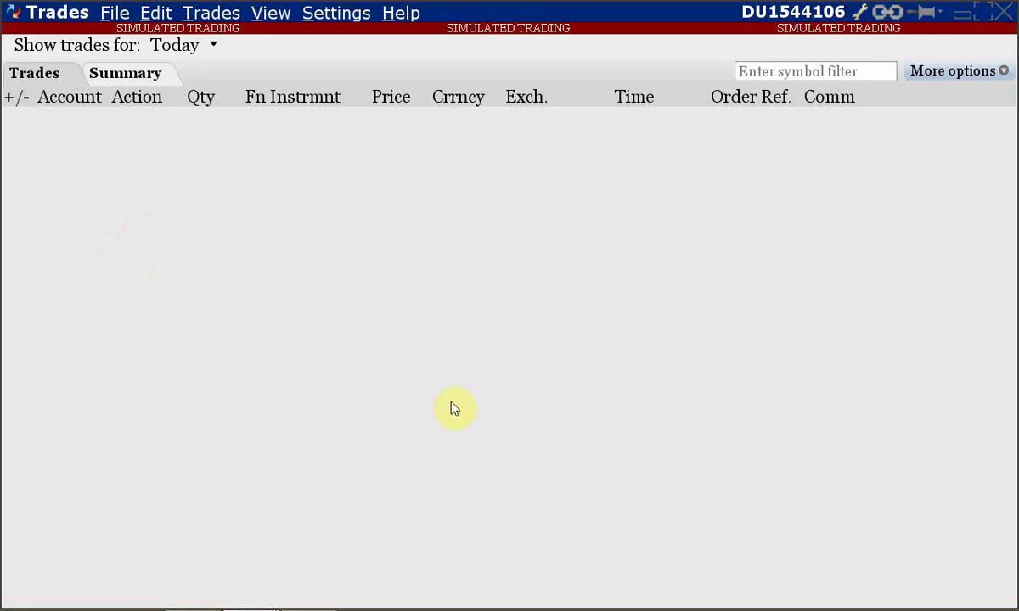
Step: Close the Trade Log and look over the stock and currency watchlist, checking the bid cells of NVDA and SPY
{"action": "left_click", "coordinate": [1003, 12]}
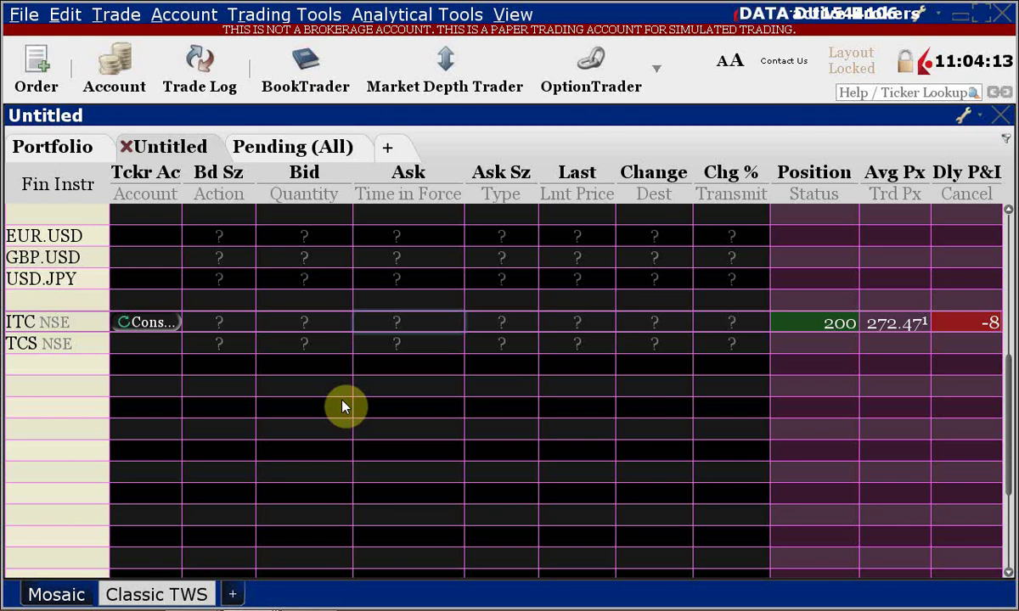
{"action": "mouse_move", "coordinate": [993, 605]}
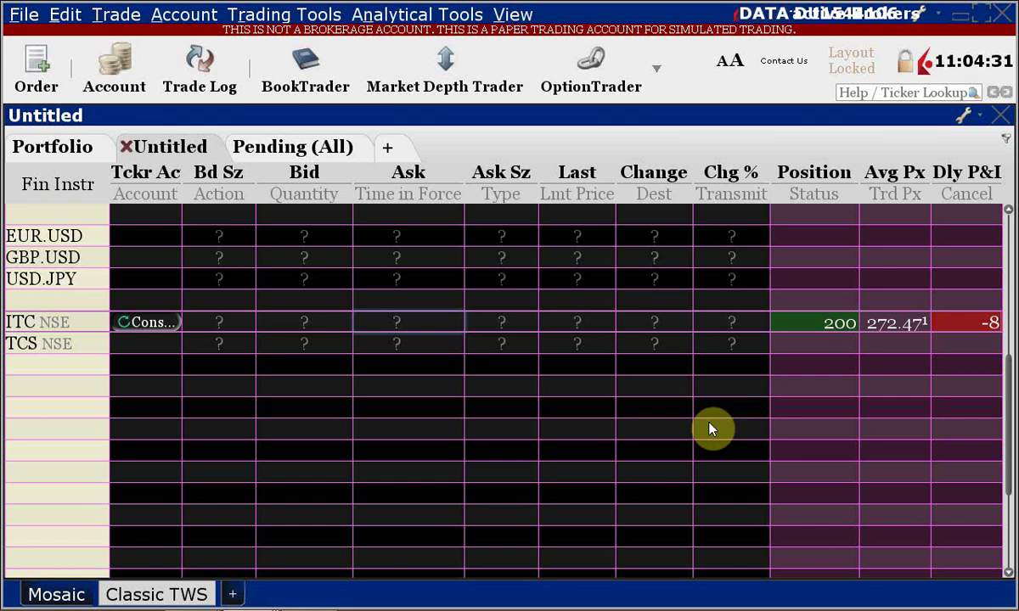
{"action": "scroll", "coordinate": [336, 398], "scroll_direction": "up", "scroll_amount": 3}
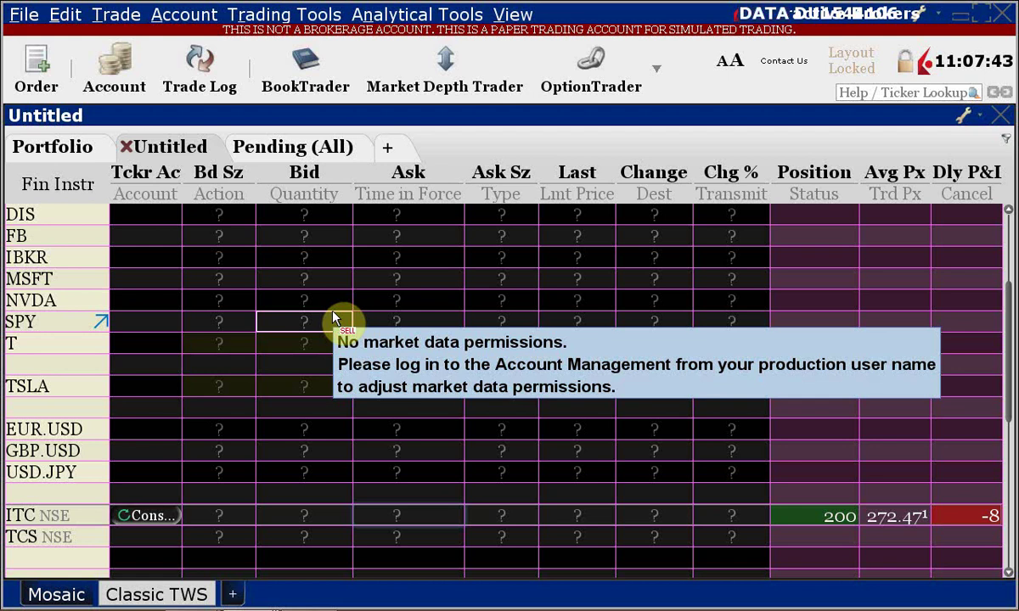
{"action": "left_click", "coordinate": [342, 309]}
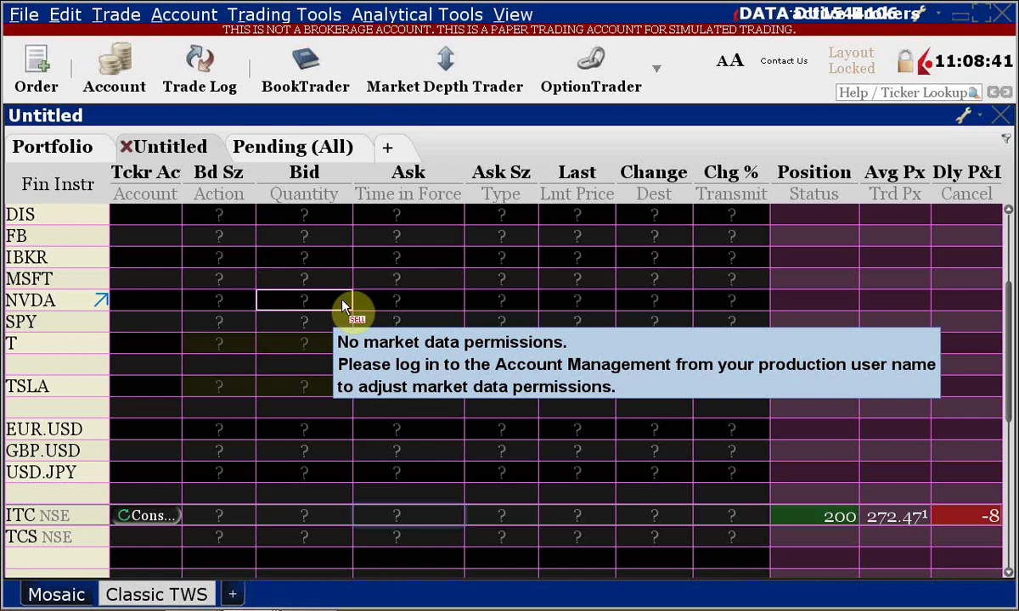
{"action": "left_click", "coordinate": [316, 323]}
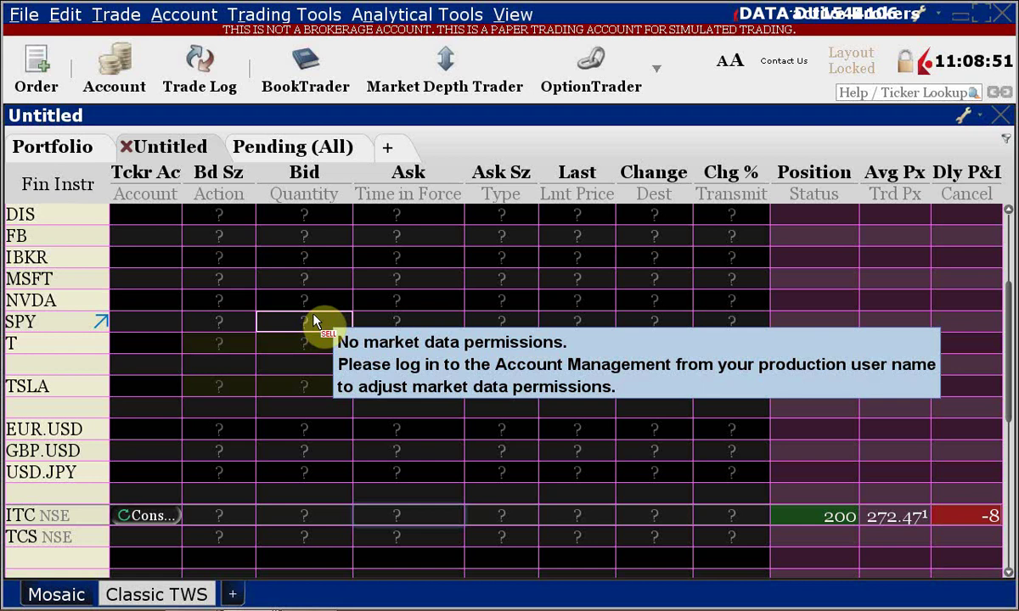
Step: Check the computer's remaining battery time and switch to the IPM Summer 2019 session outline in Google Docs
{"action": "mouse_move", "coordinate": [798, 604]}
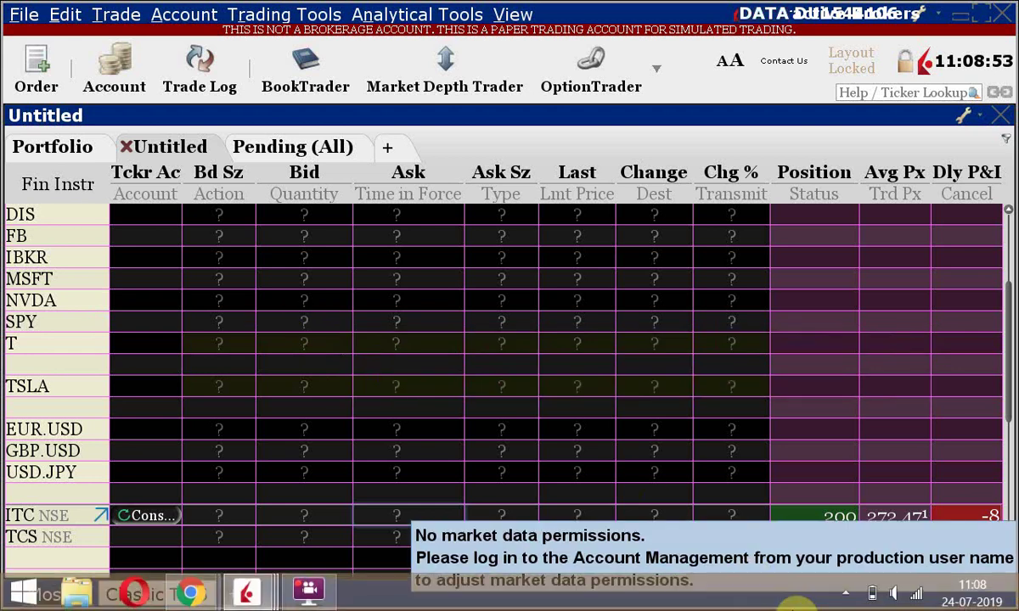
{"action": "mouse_move", "coordinate": [878, 601]}
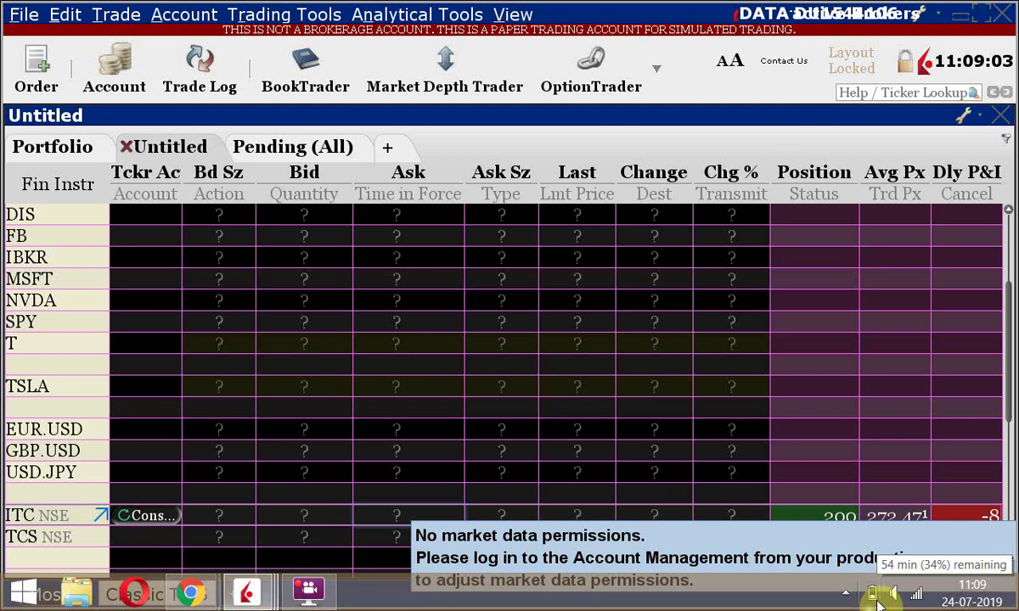
{"action": "key", "text": "alt+Tab"}
{"action": "key", "text": "alt+Tab"}
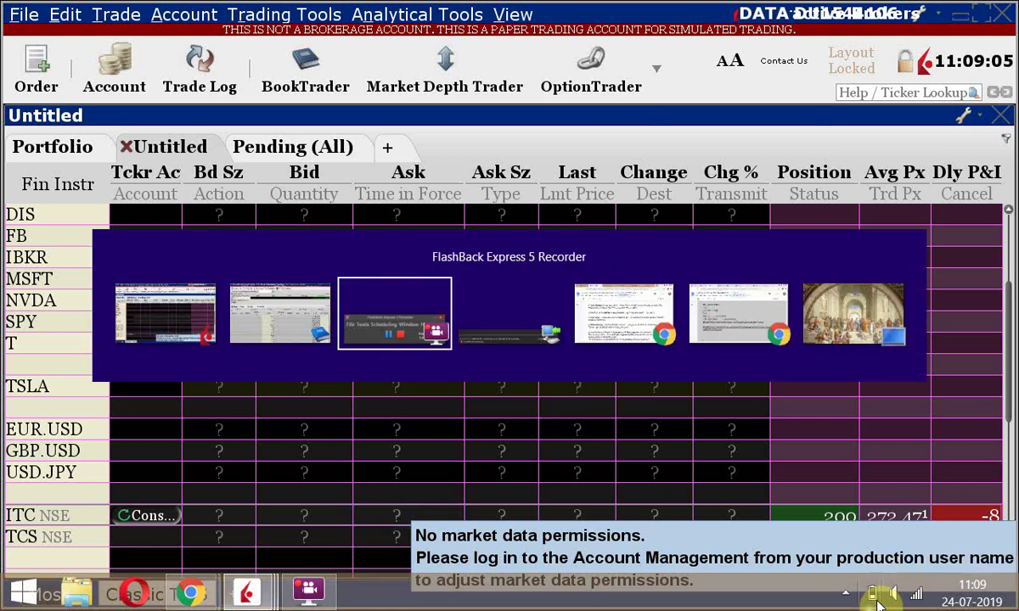
{"action": "key", "text": "alt+Tab"}
{"action": "key", "text": "alt+Tab"}
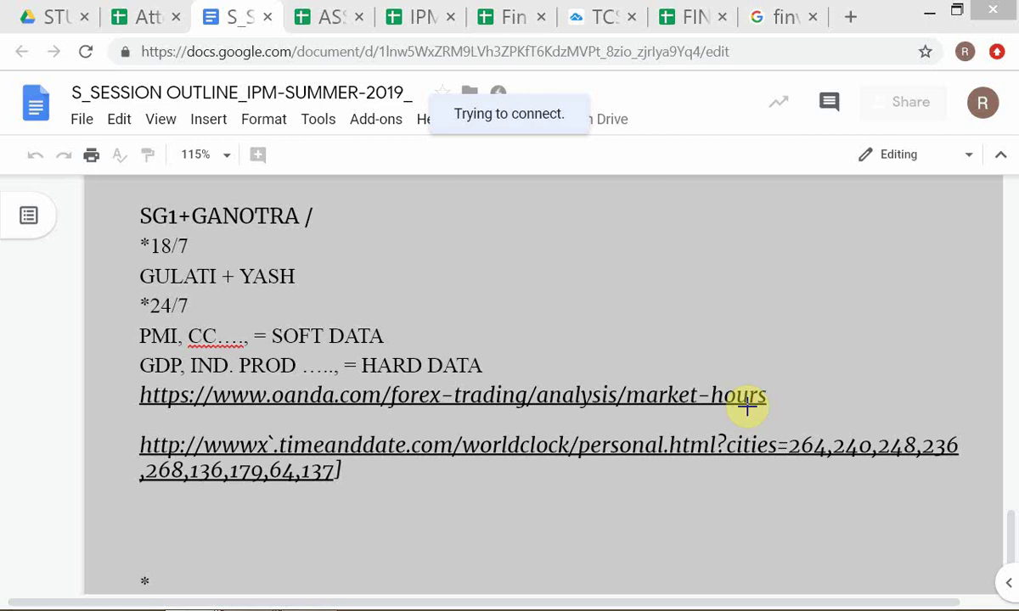
Step: Look through the open windows from the session outline to find the Trader Workstation window
{"action": "key", "text": "alt+Tab"}
{"action": "key", "text": "alt+Tab"}
{"action": "key", "text": "alt+Tab"}
{"action": "key", "text": "alt+Tab"}
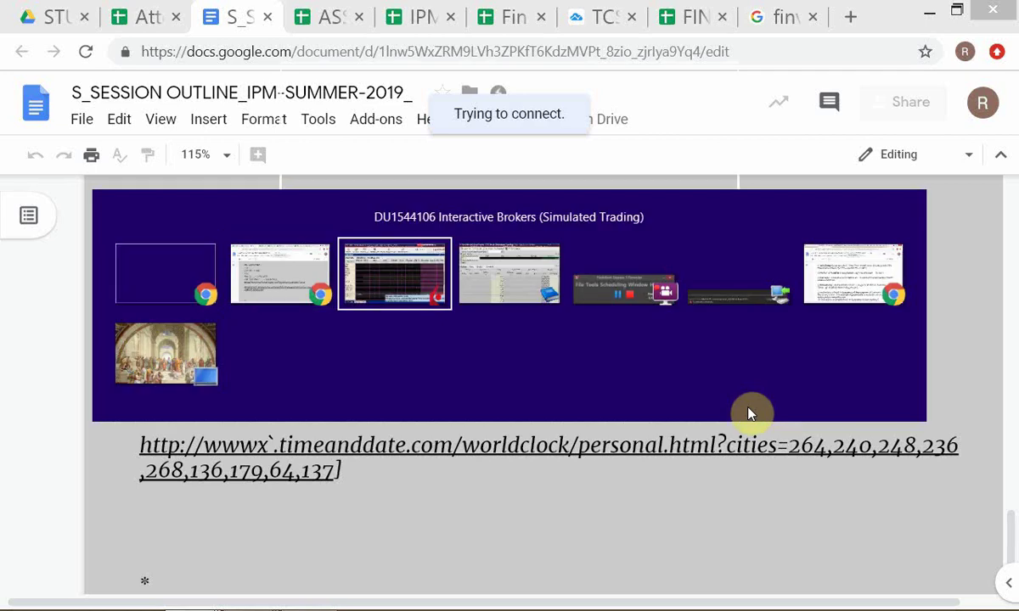